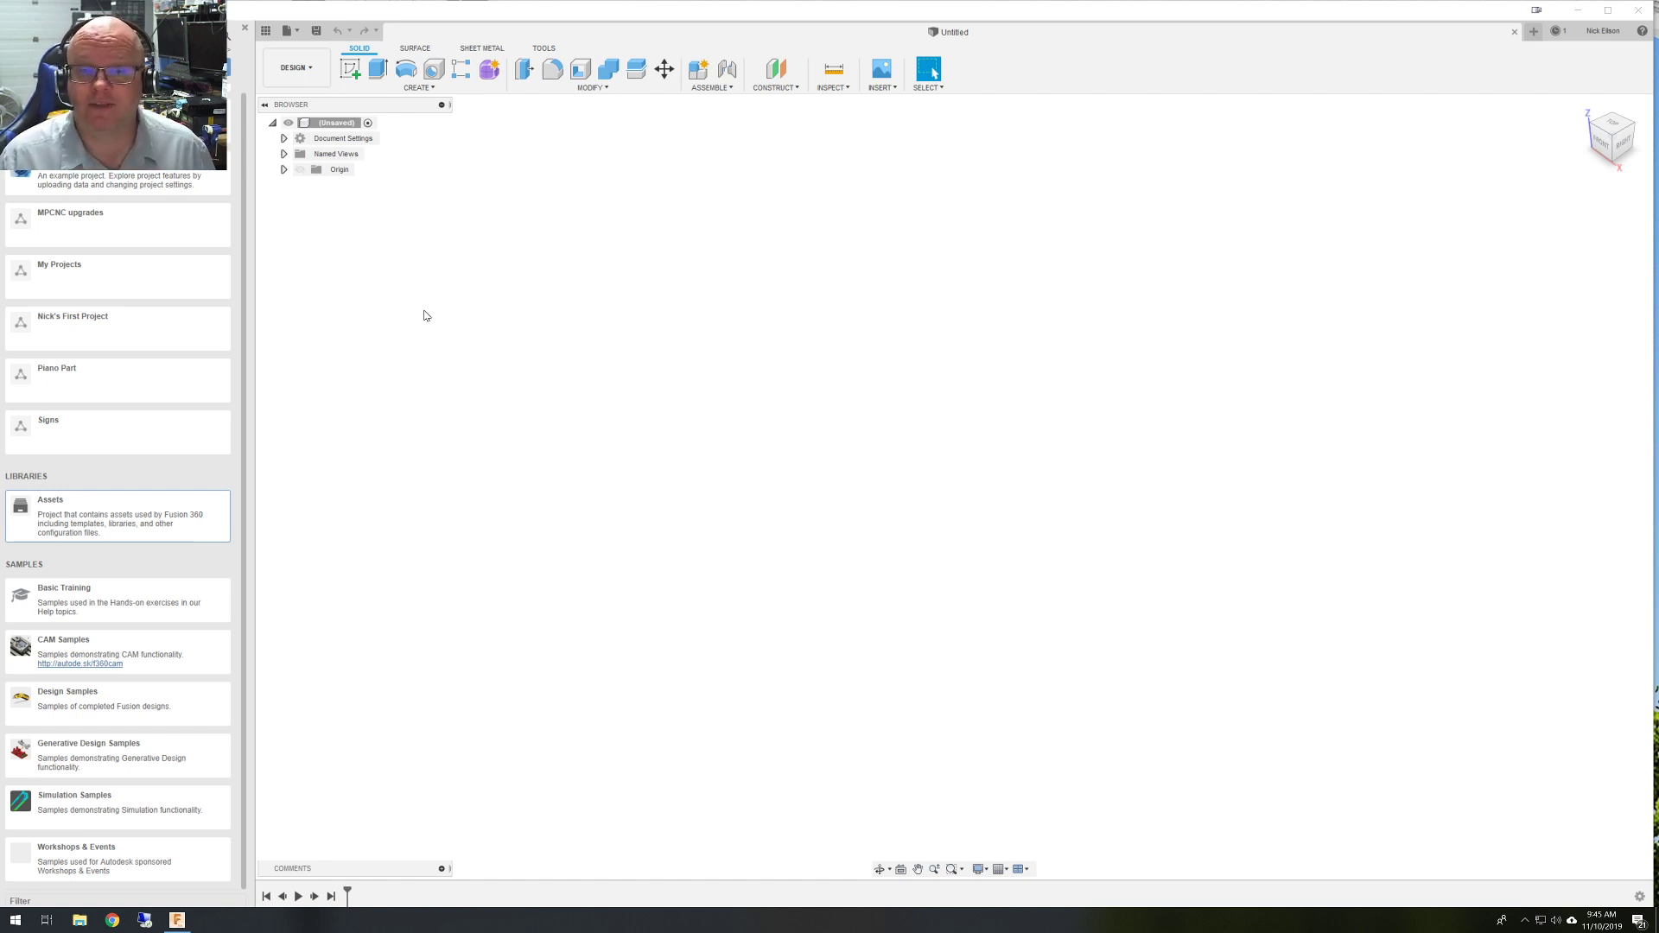
Close the Data panel and review the Manufacture preferences, closing the dialog unchanged.
{"action": "left_click", "coordinate": [245, 30]}
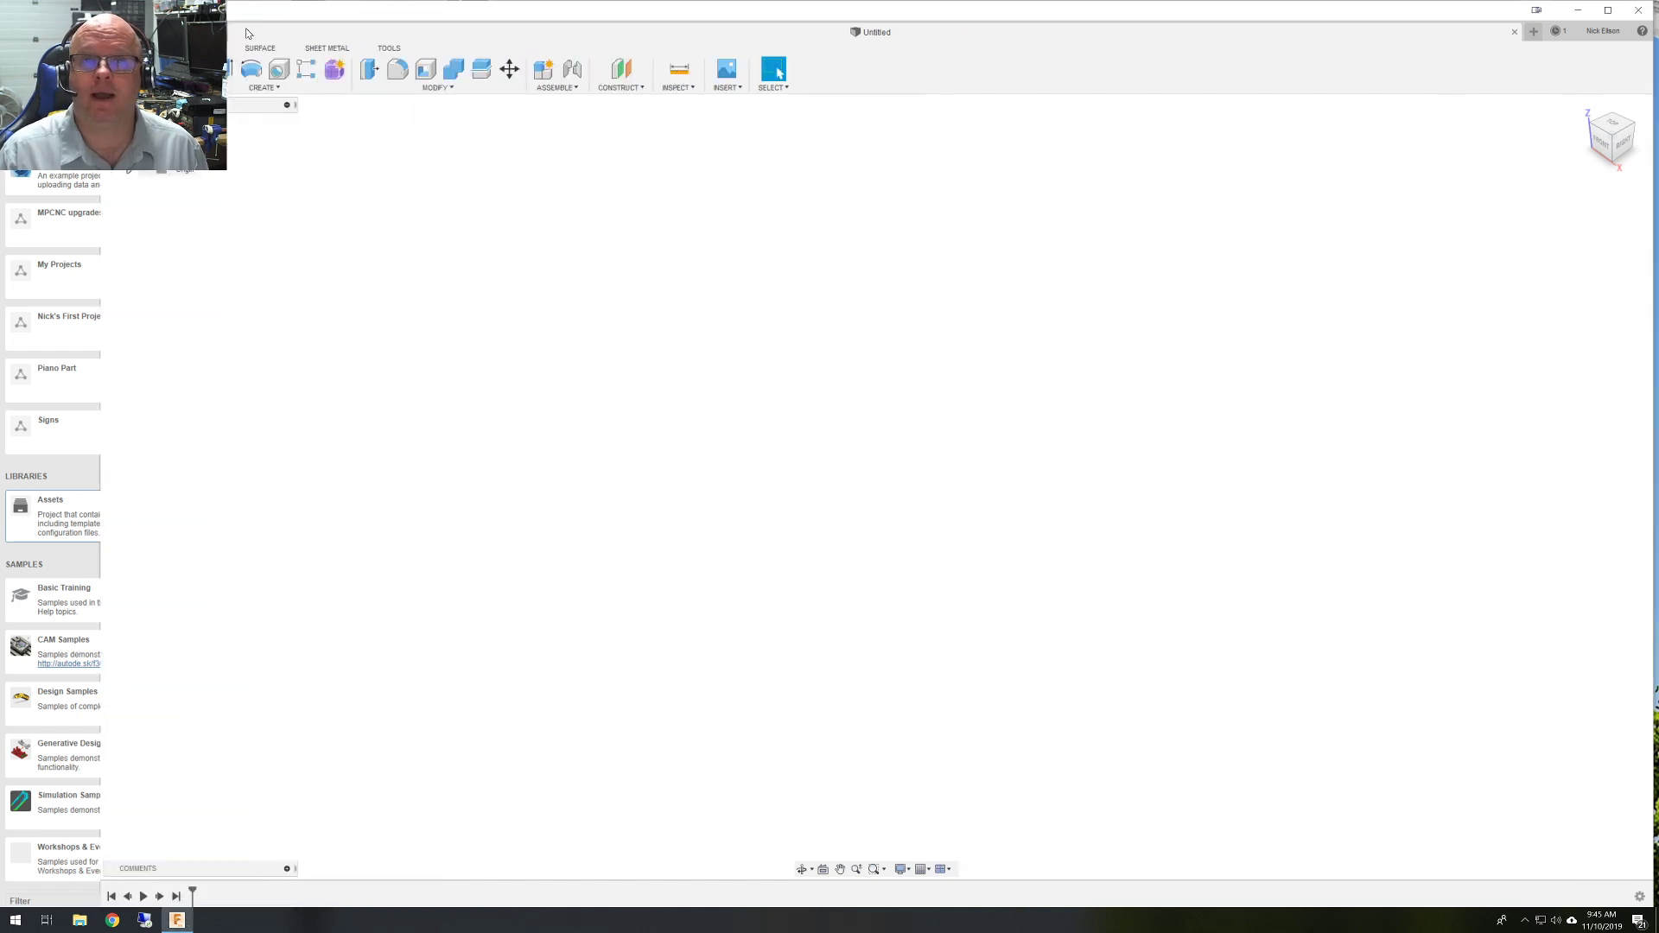
{"action": "left_click", "coordinate": [1622, 33]}
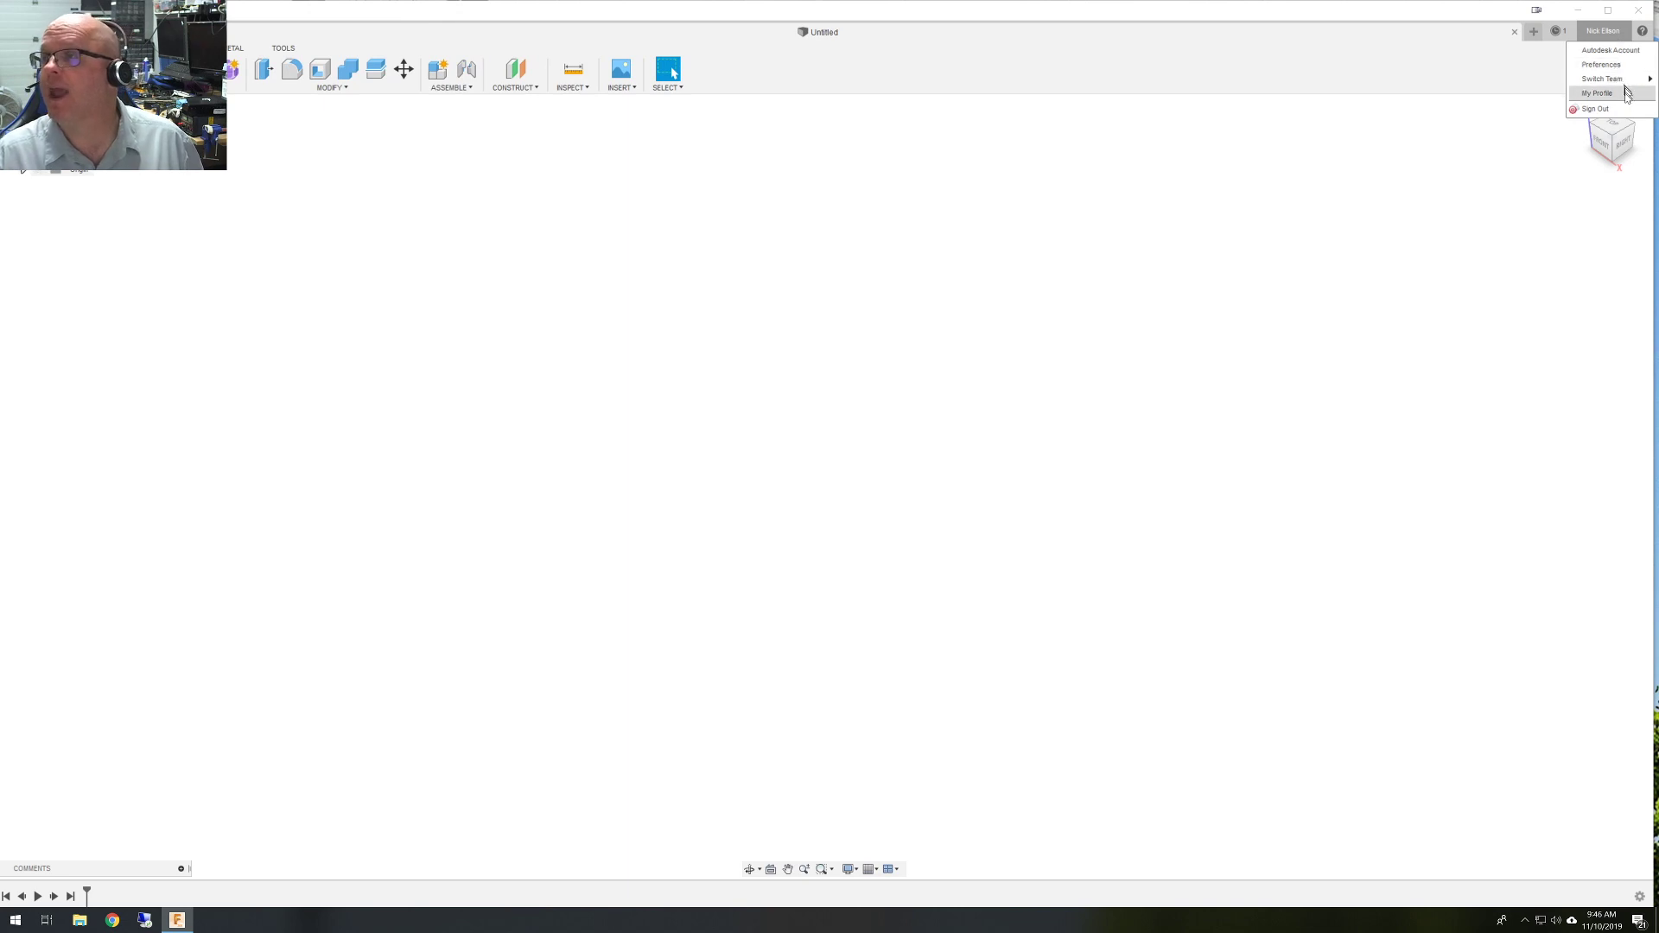
{"action": "left_click", "coordinate": [1619, 70]}
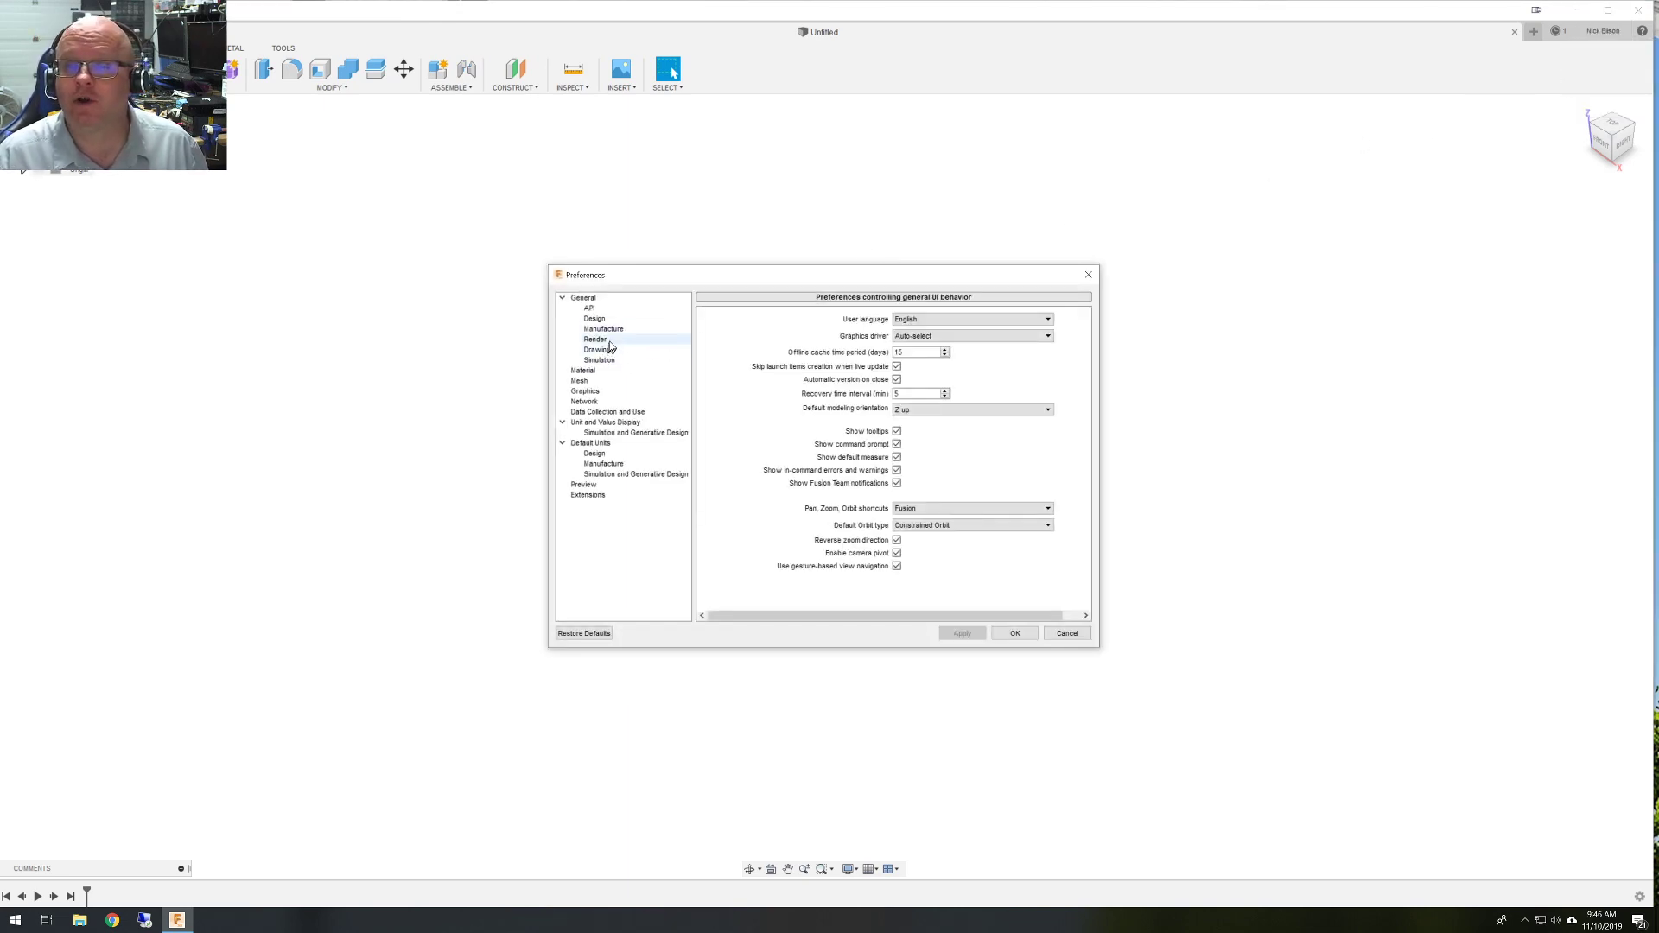
{"action": "left_click", "coordinate": [615, 330]}
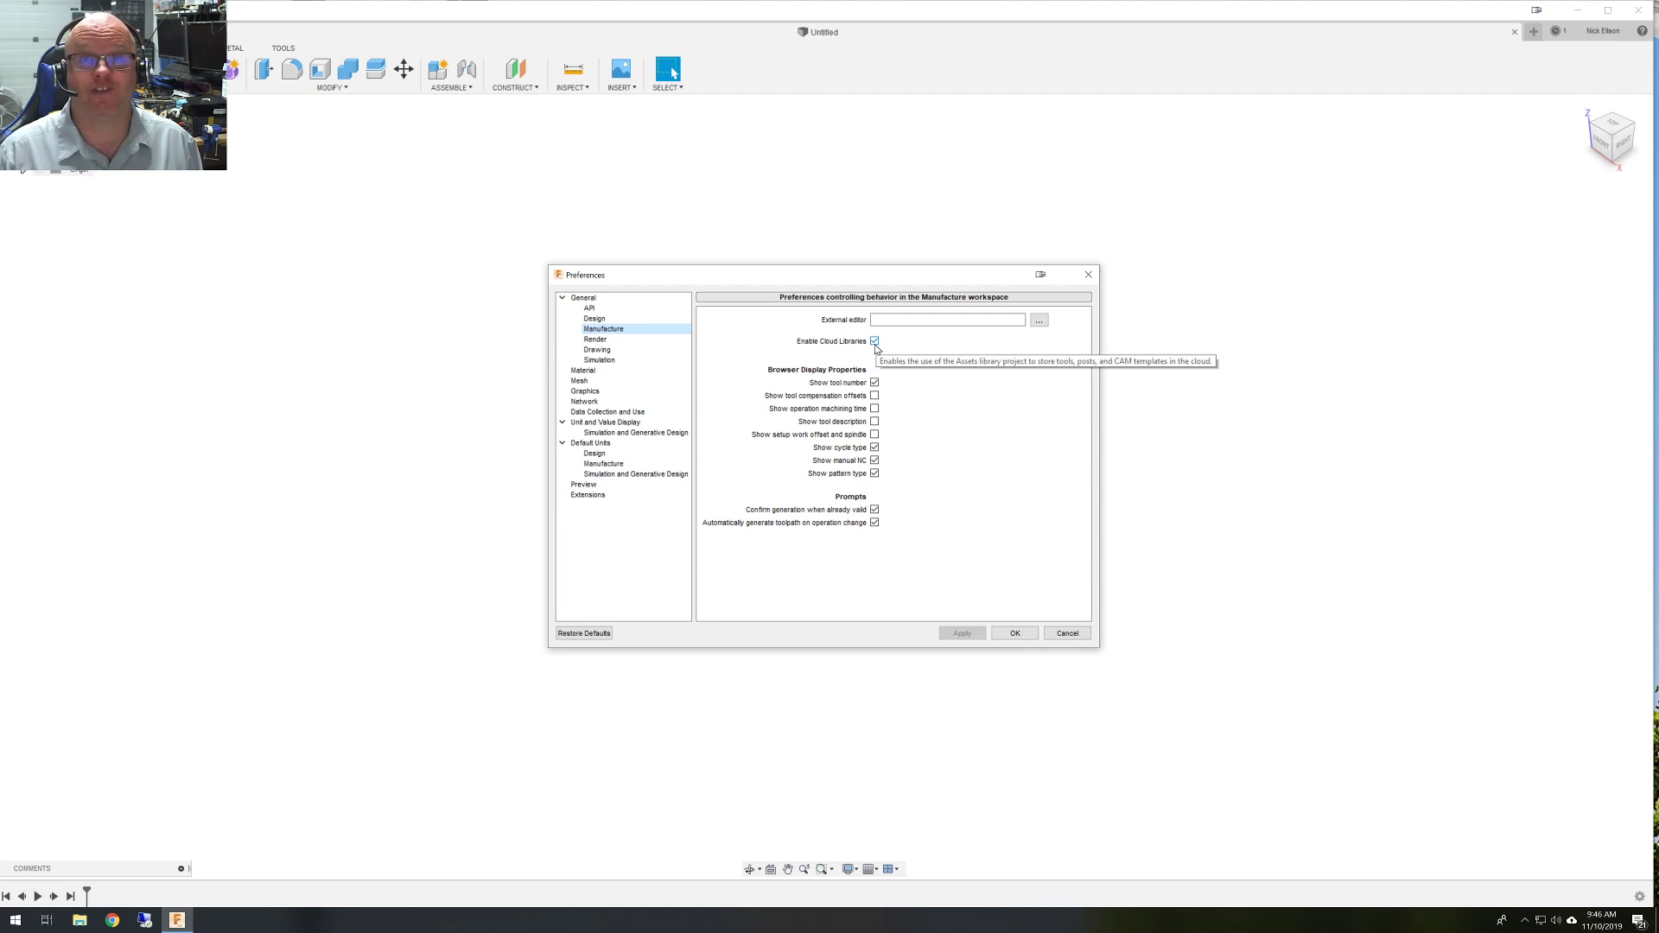
{"action": "left_click", "coordinate": [1067, 633]}
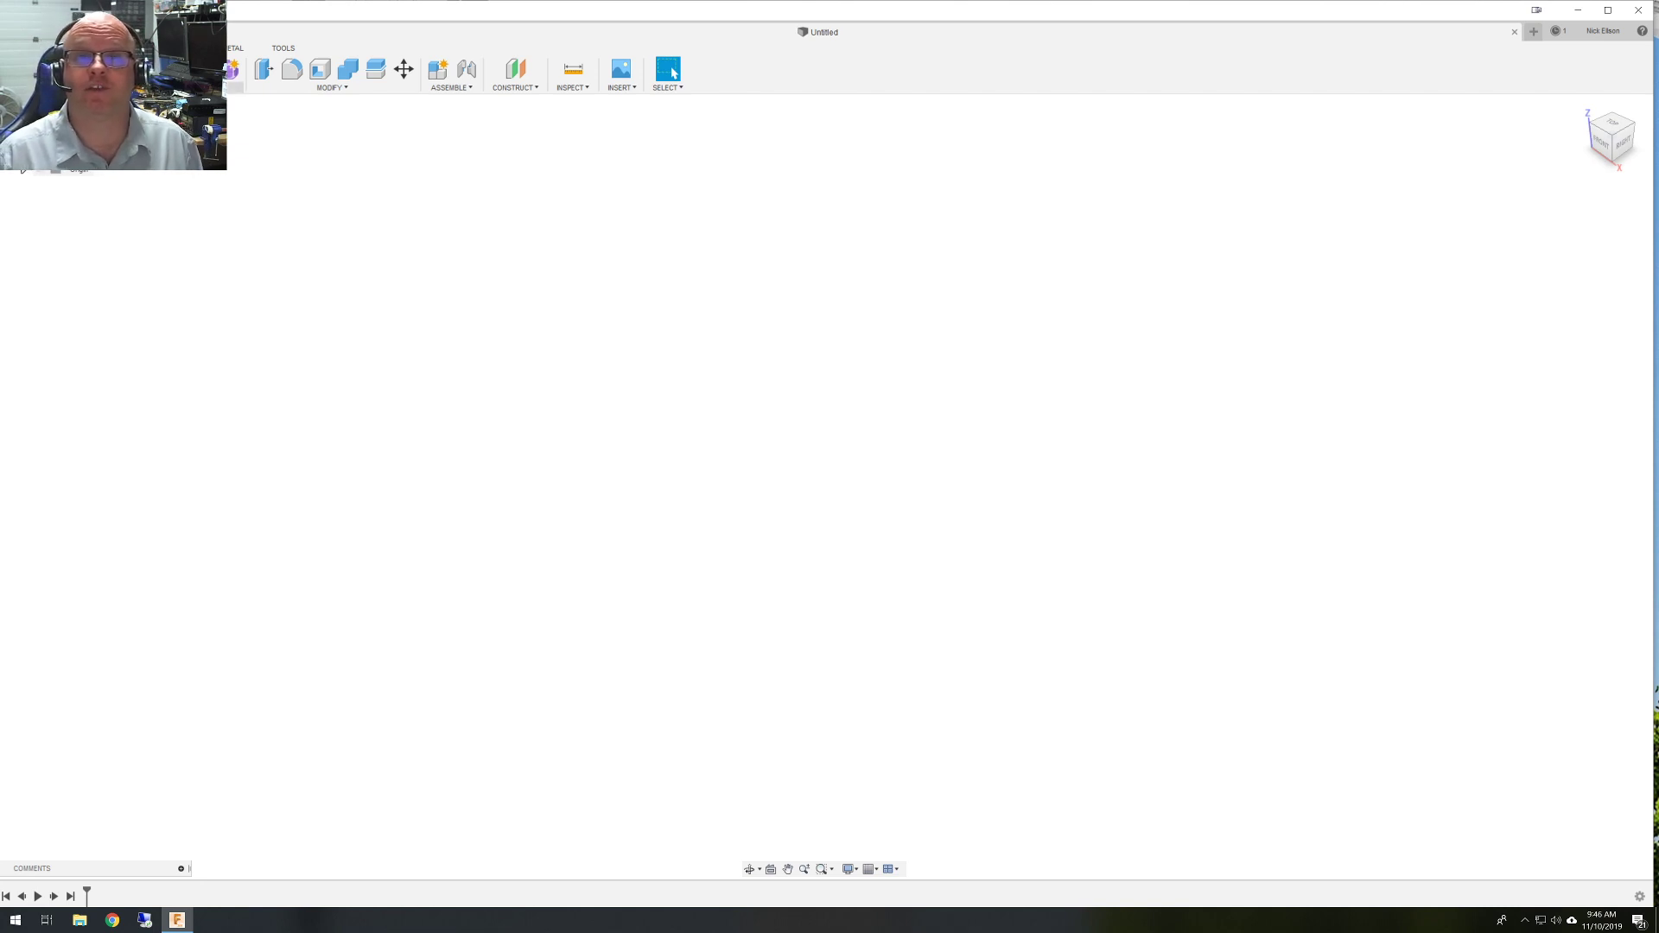
{"action": "left_click", "coordinate": [159, 88]}
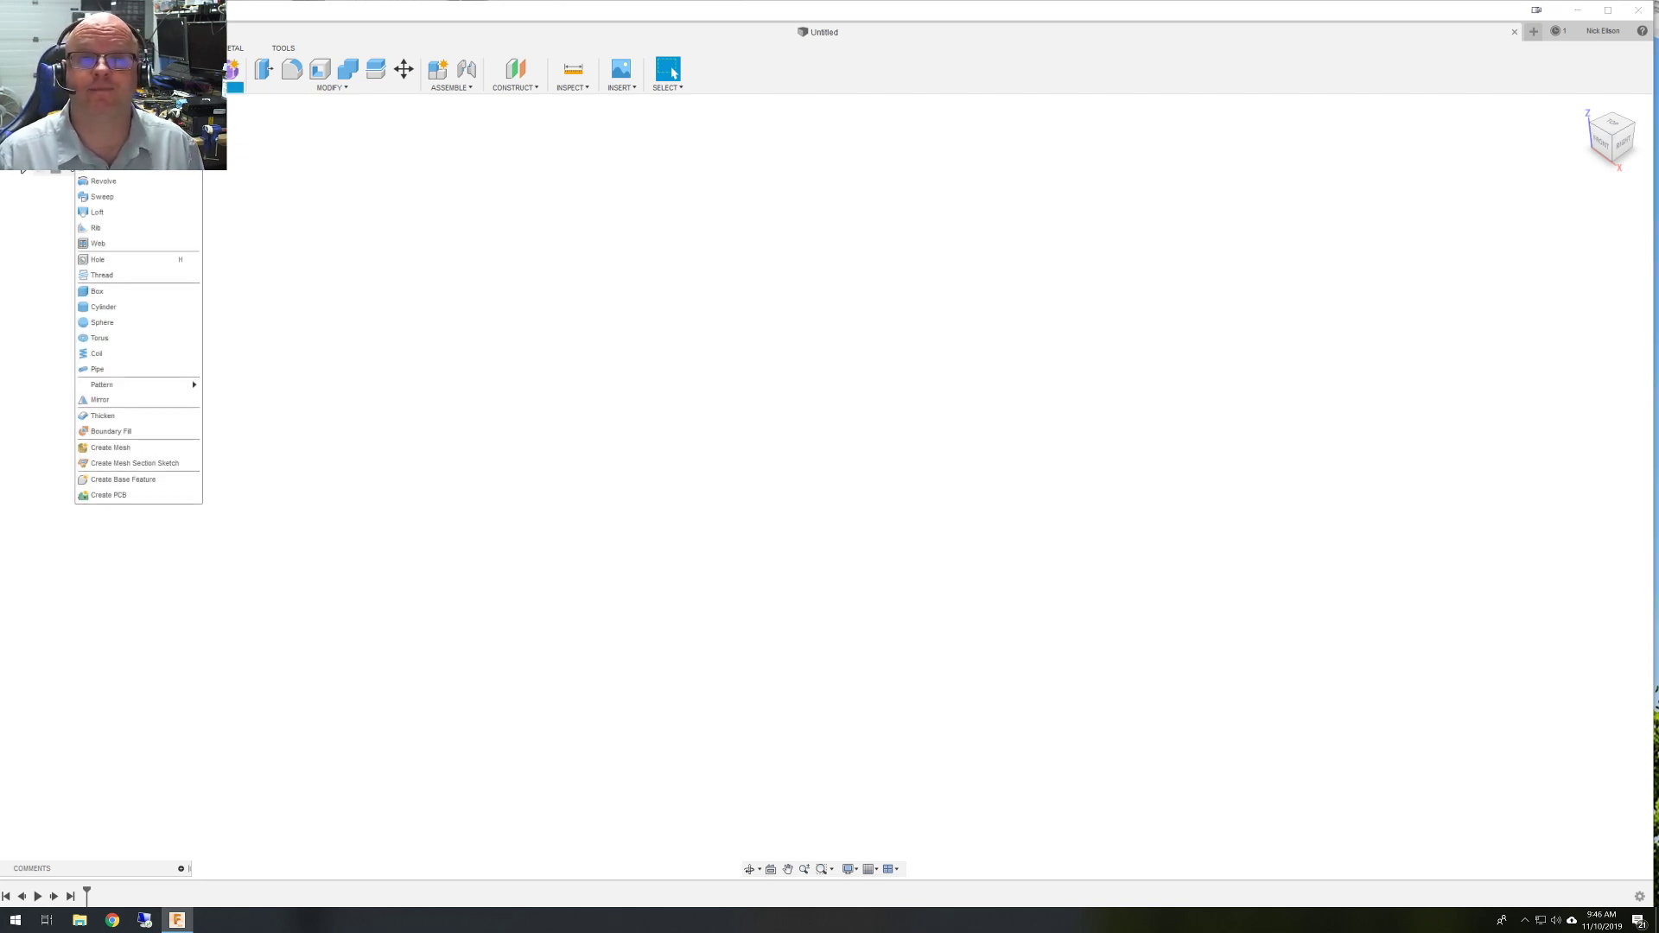
Draw a roughly 70×60 mm rectangle around the origin on the XY plane and finish the sketch.
{"action": "left_click", "coordinate": [96, 173]}
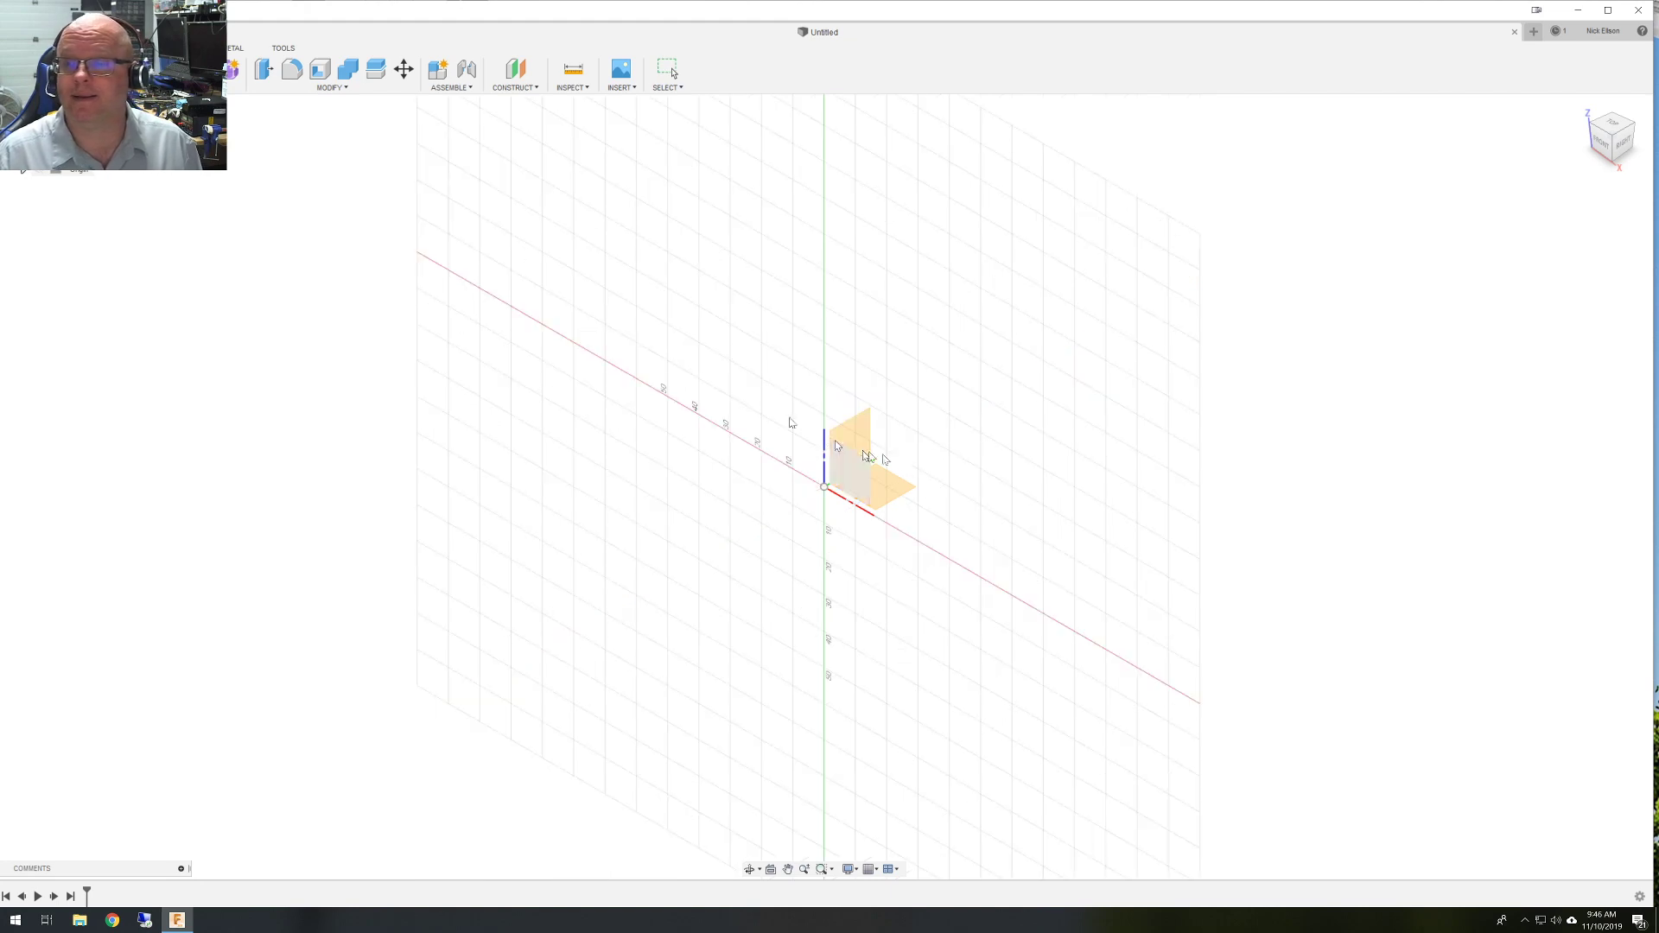
{"action": "left_click", "coordinate": [907, 486]}
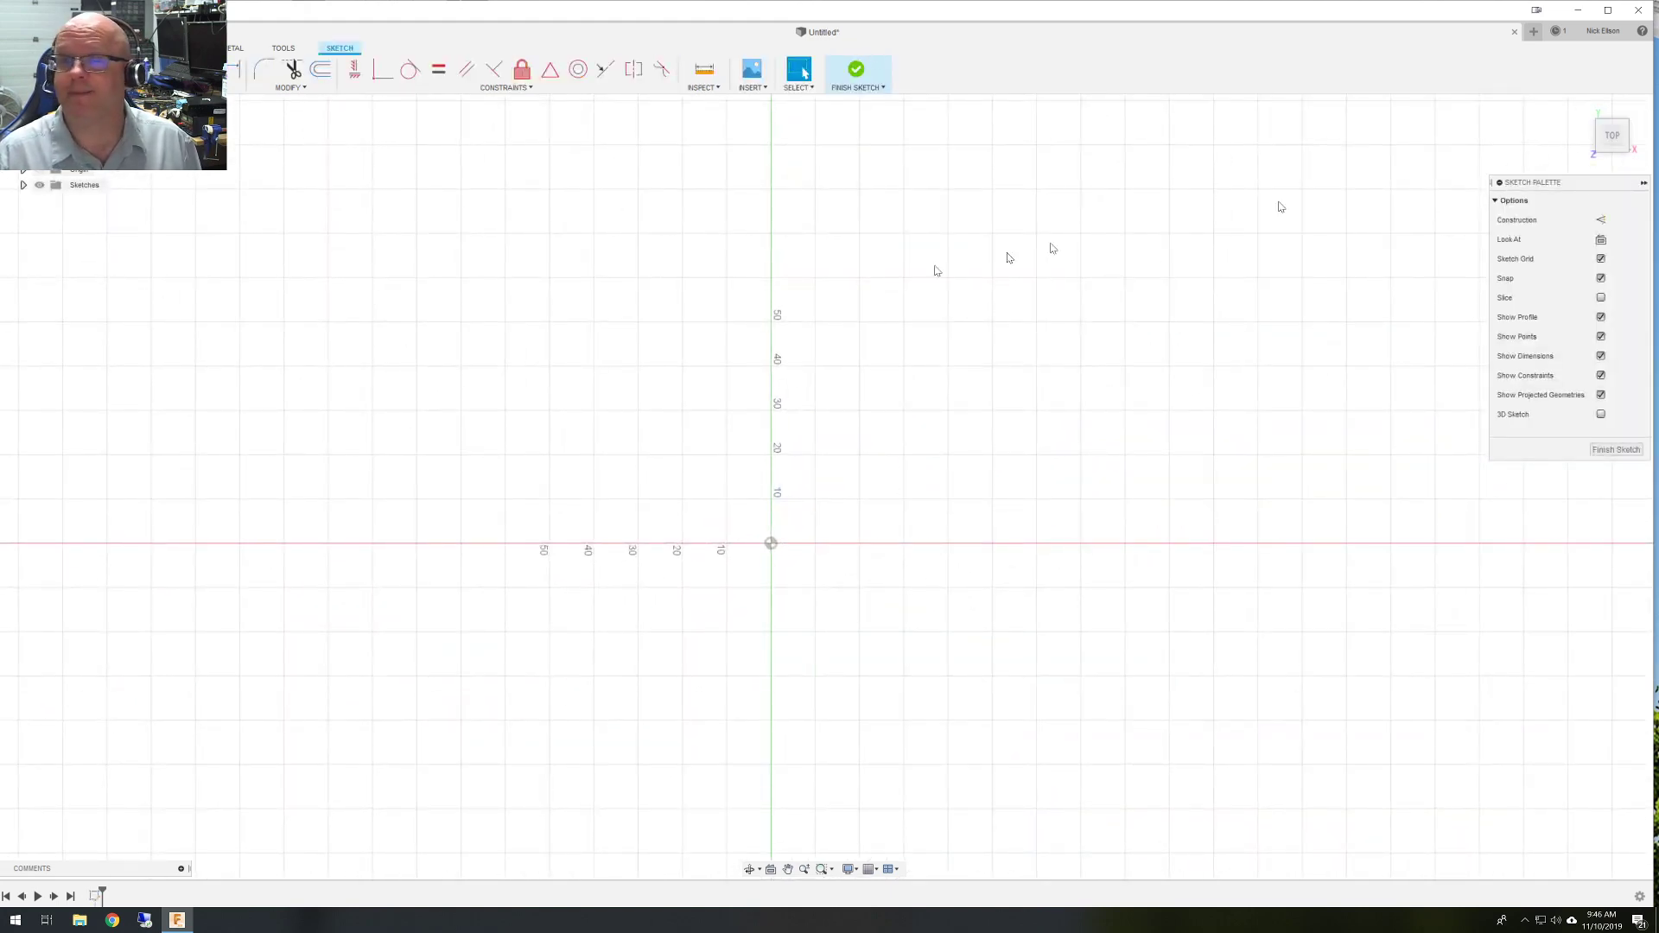
{"action": "left_click", "coordinate": [120, 69]}
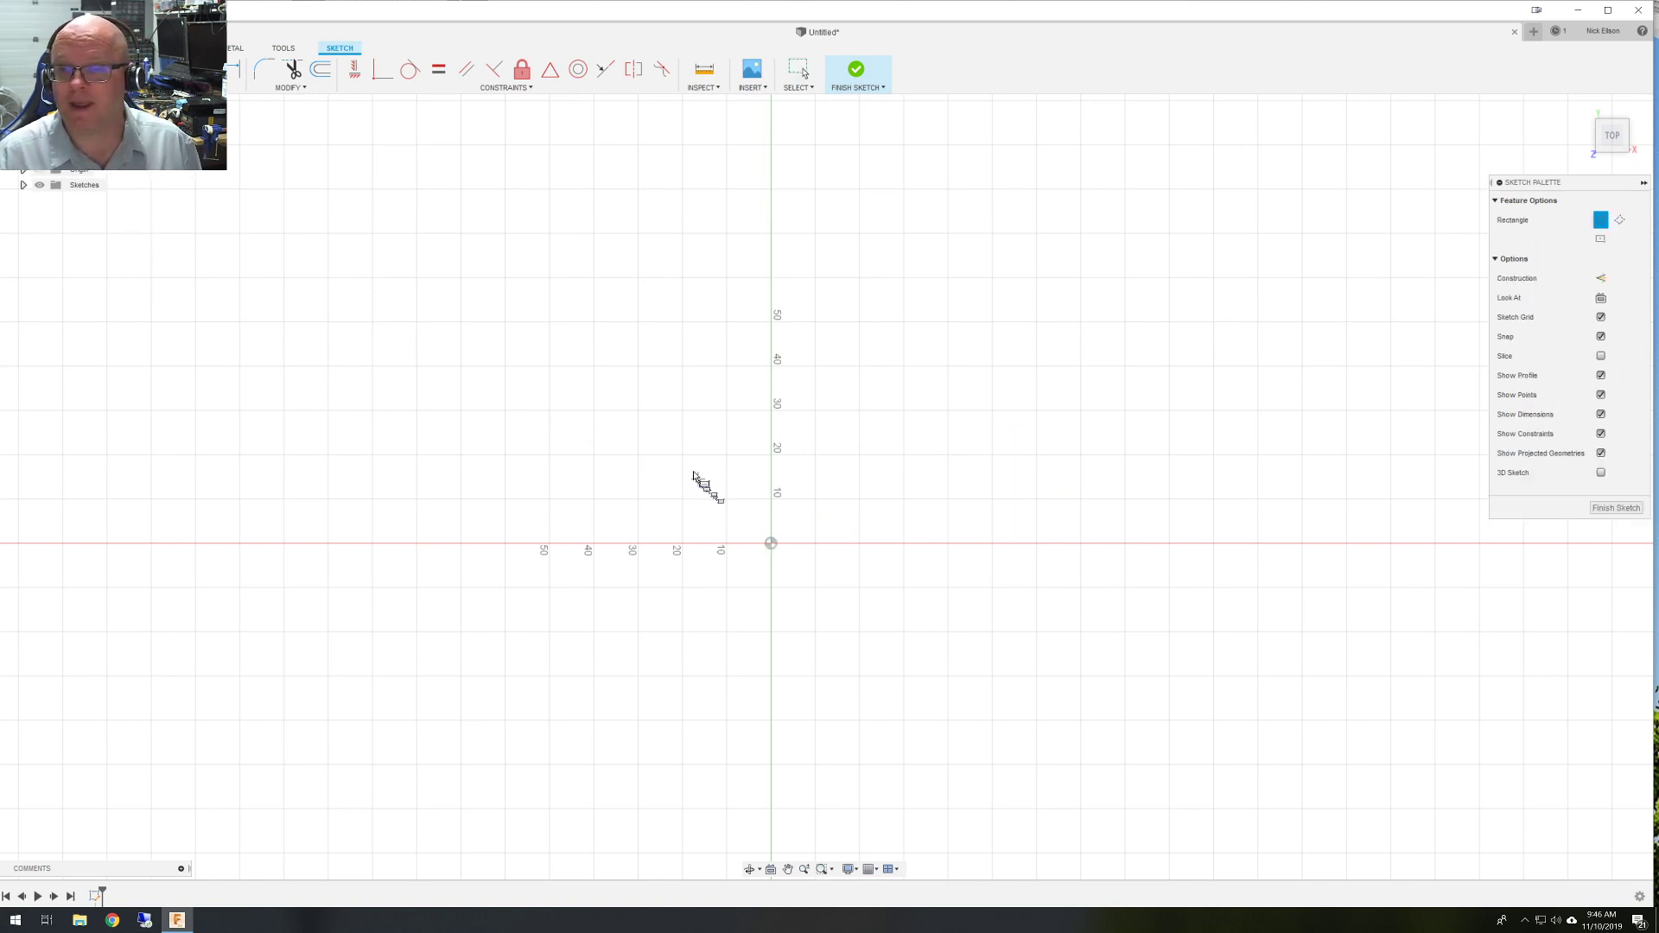
{"action": "left_click", "coordinate": [639, 415]}
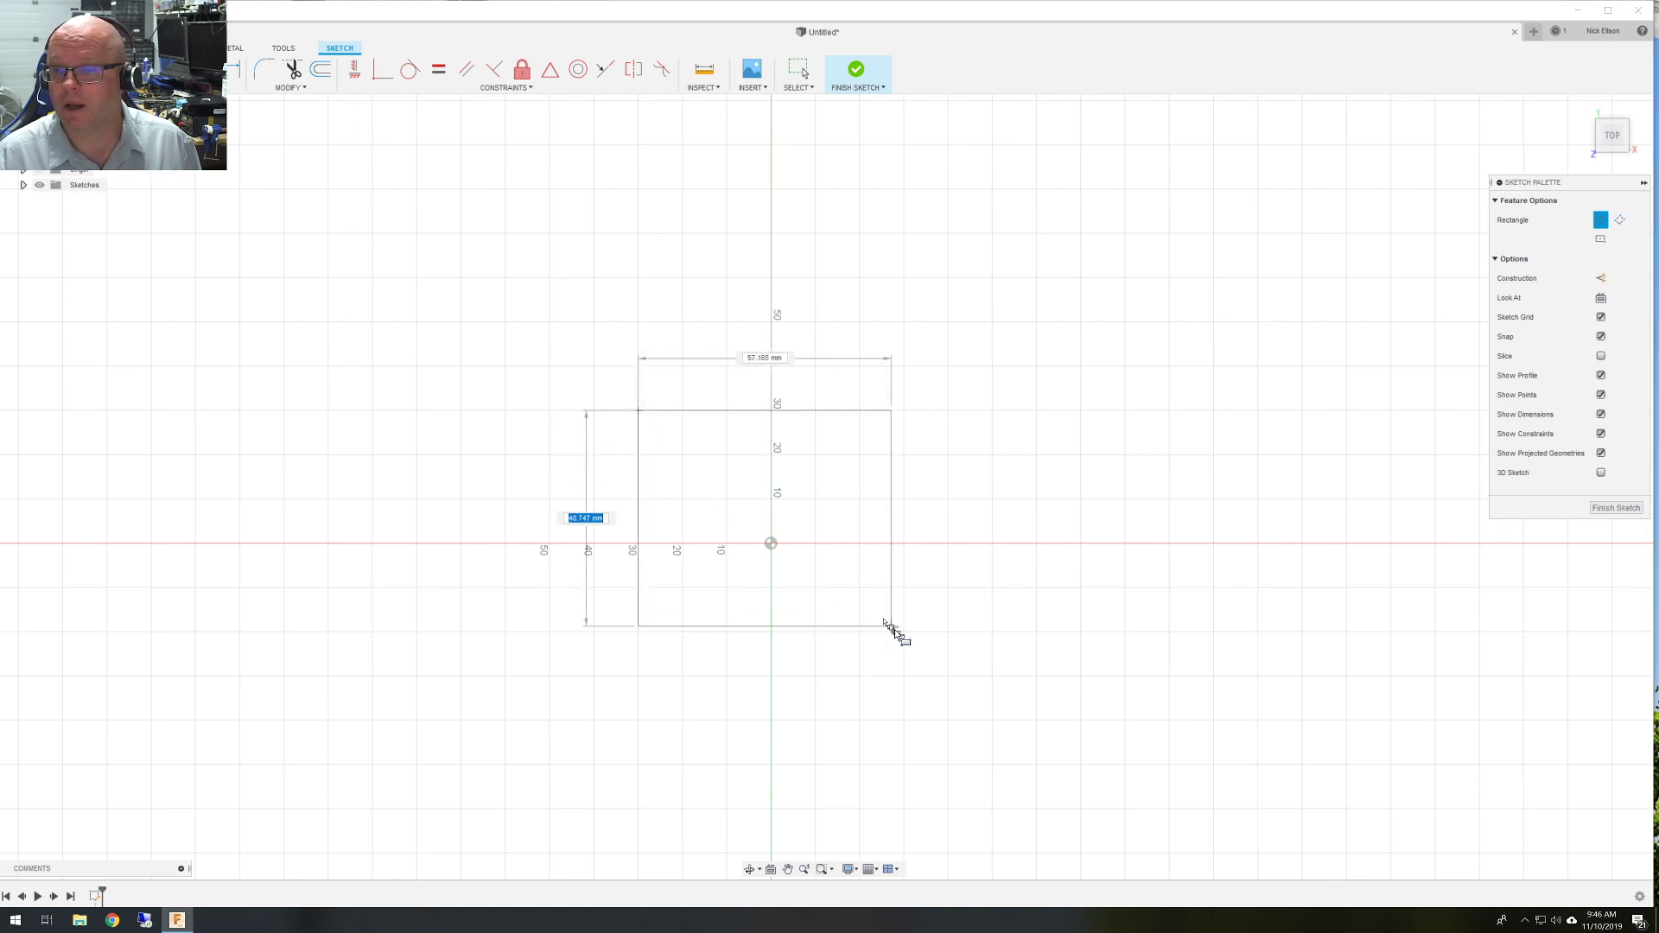
{"action": "left_click", "coordinate": [948, 676]}
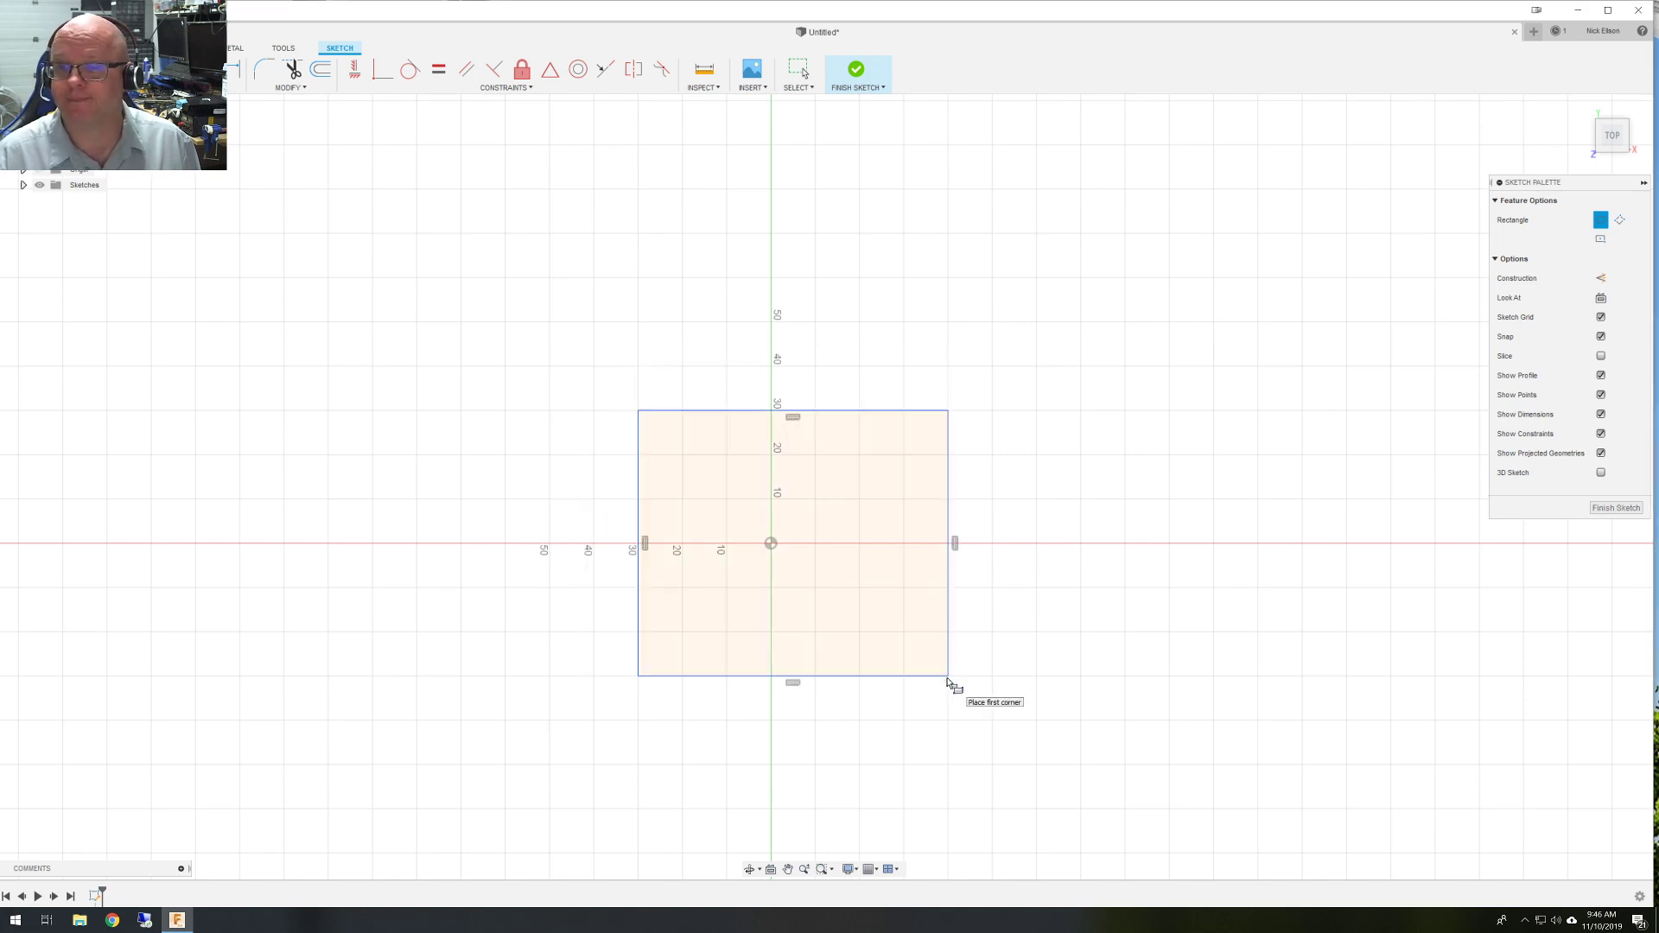
{"action": "left_click", "coordinate": [1614, 508]}
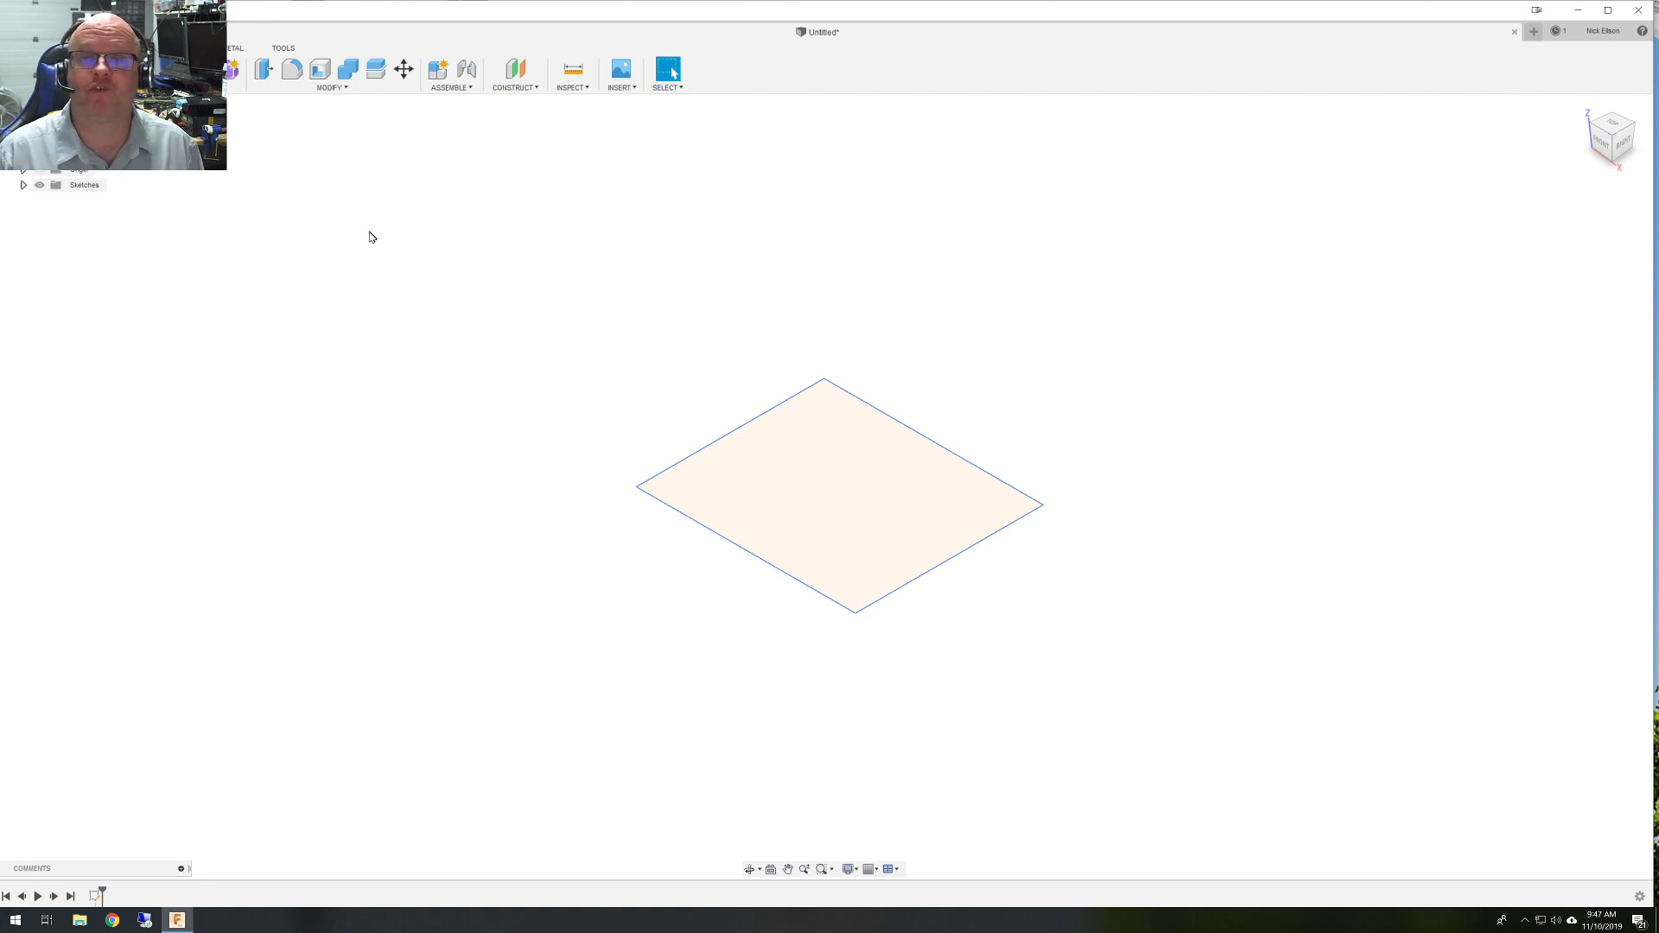
Switch to the Manufacture workspace and start a 2D Profile operation from the Fabrication tab.
{"action": "left_click", "coordinate": [38, 69]}
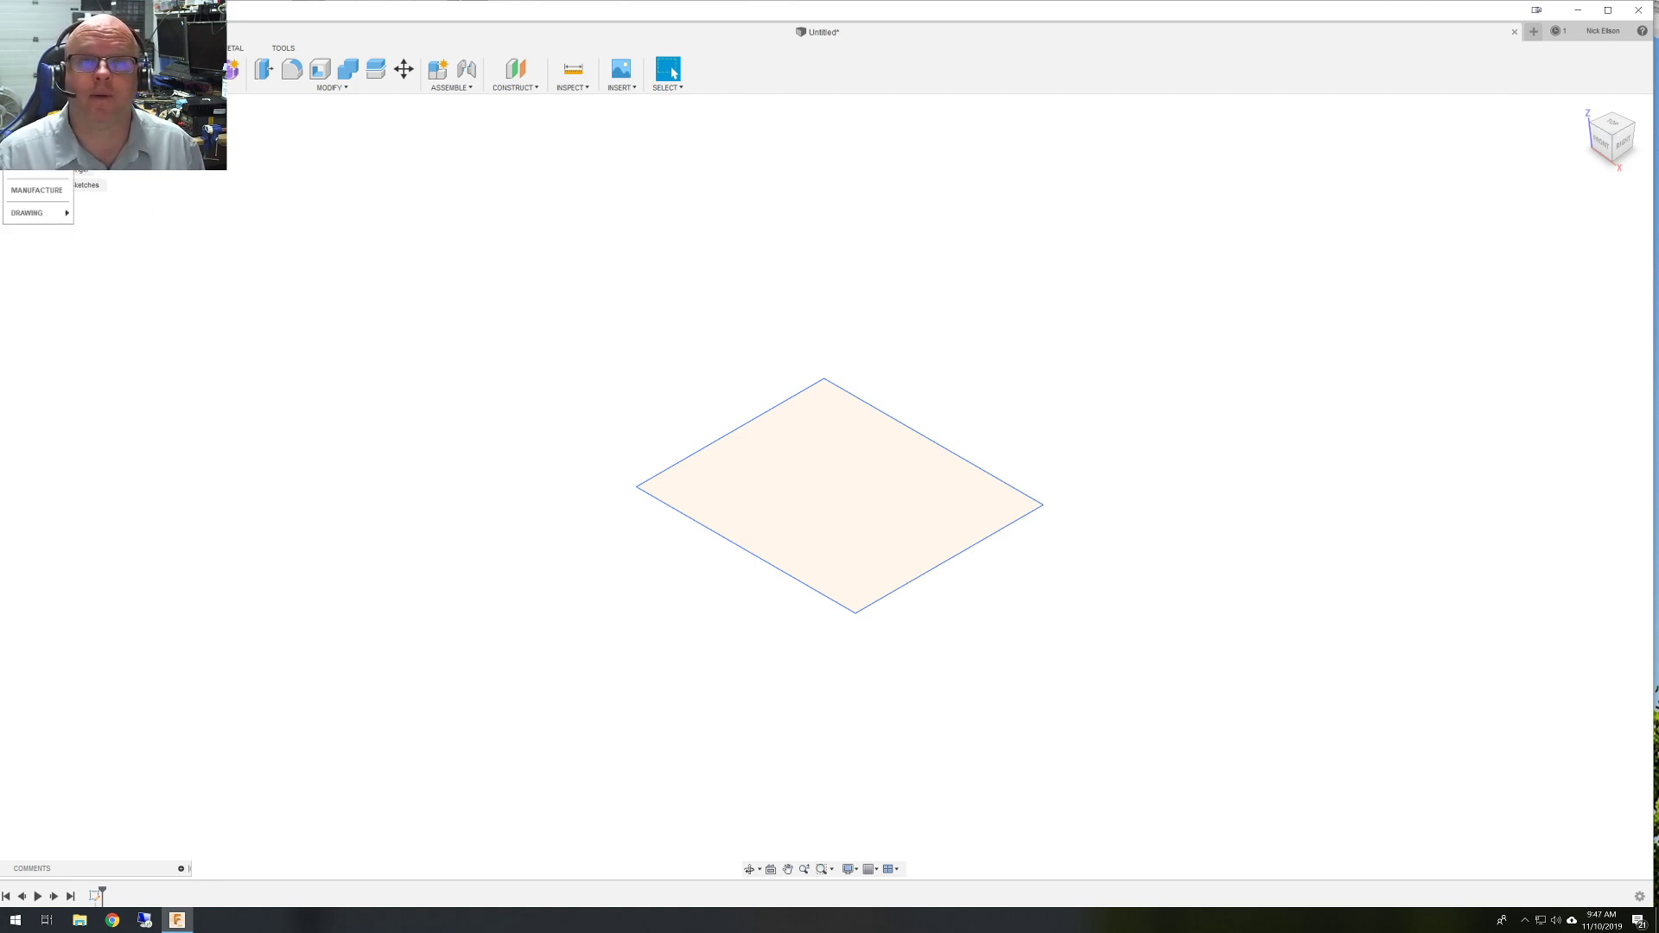
{"action": "left_click", "coordinate": [20, 189]}
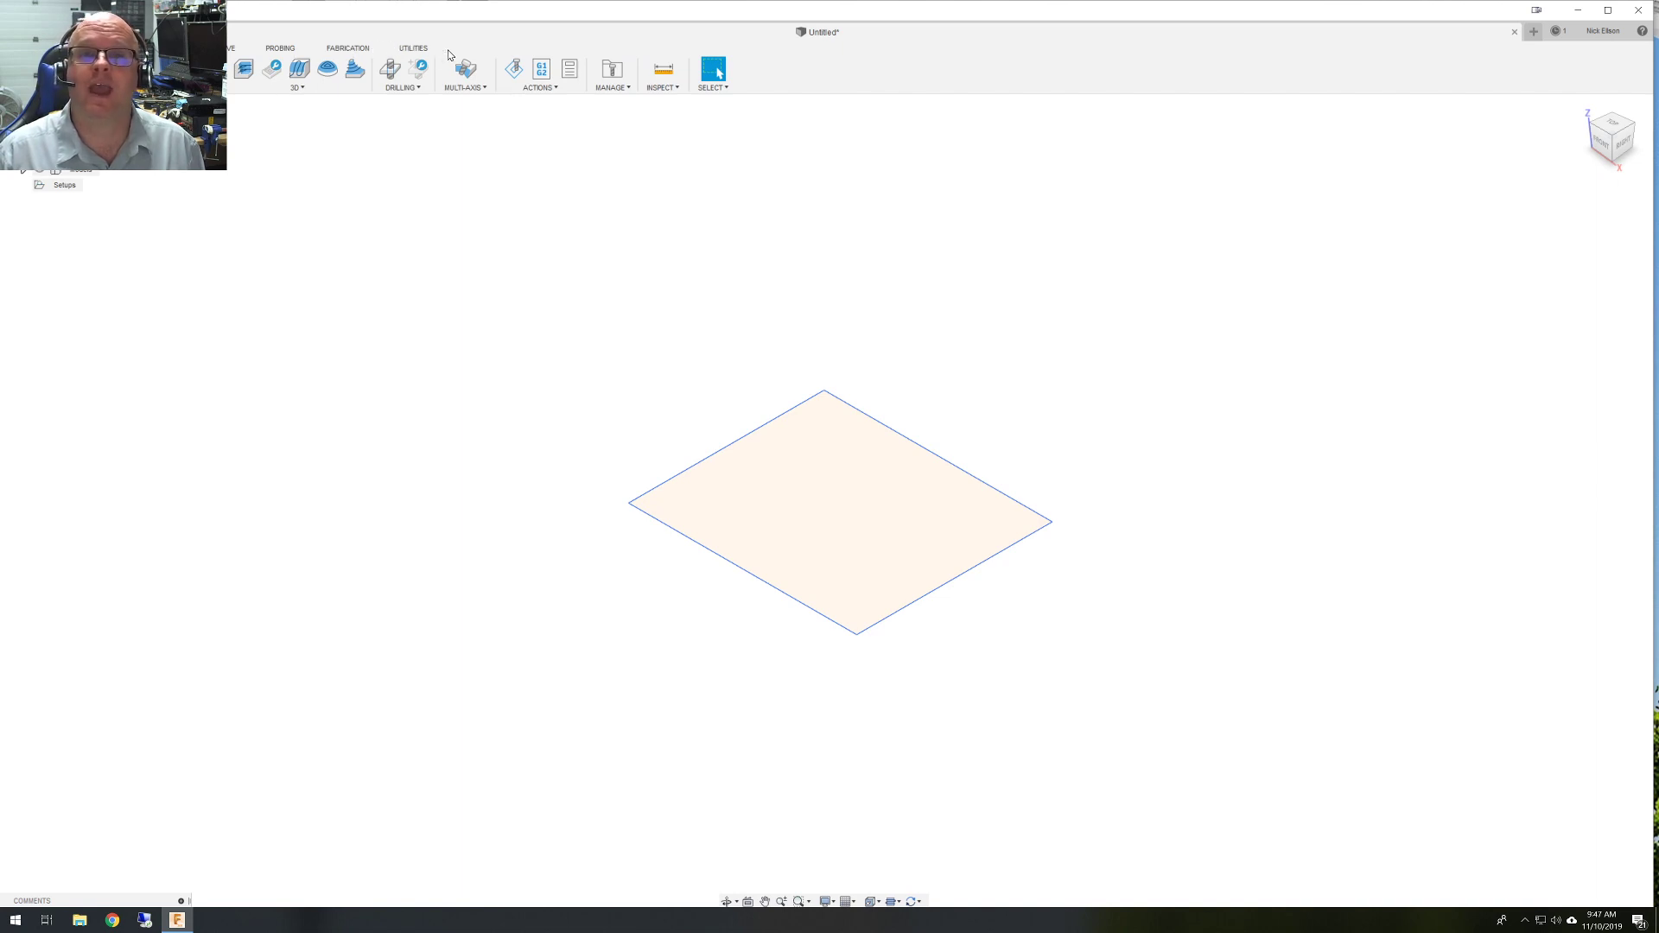
{"action": "left_click", "coordinate": [347, 49]}
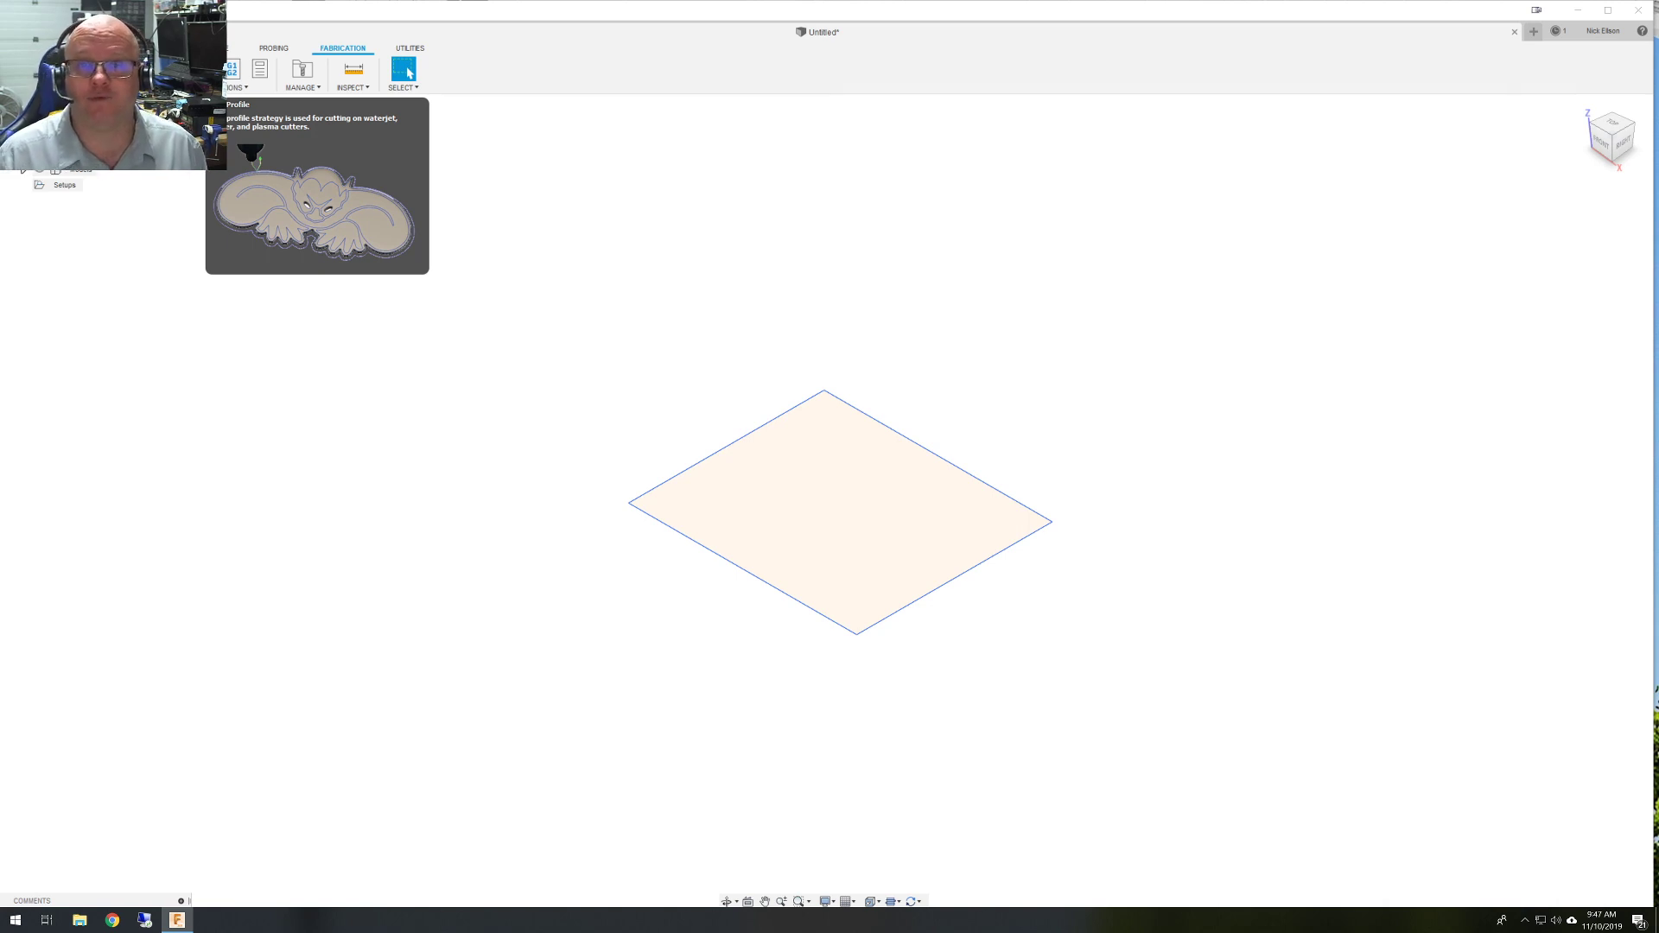
{"action": "left_click", "coordinate": [172, 104]}
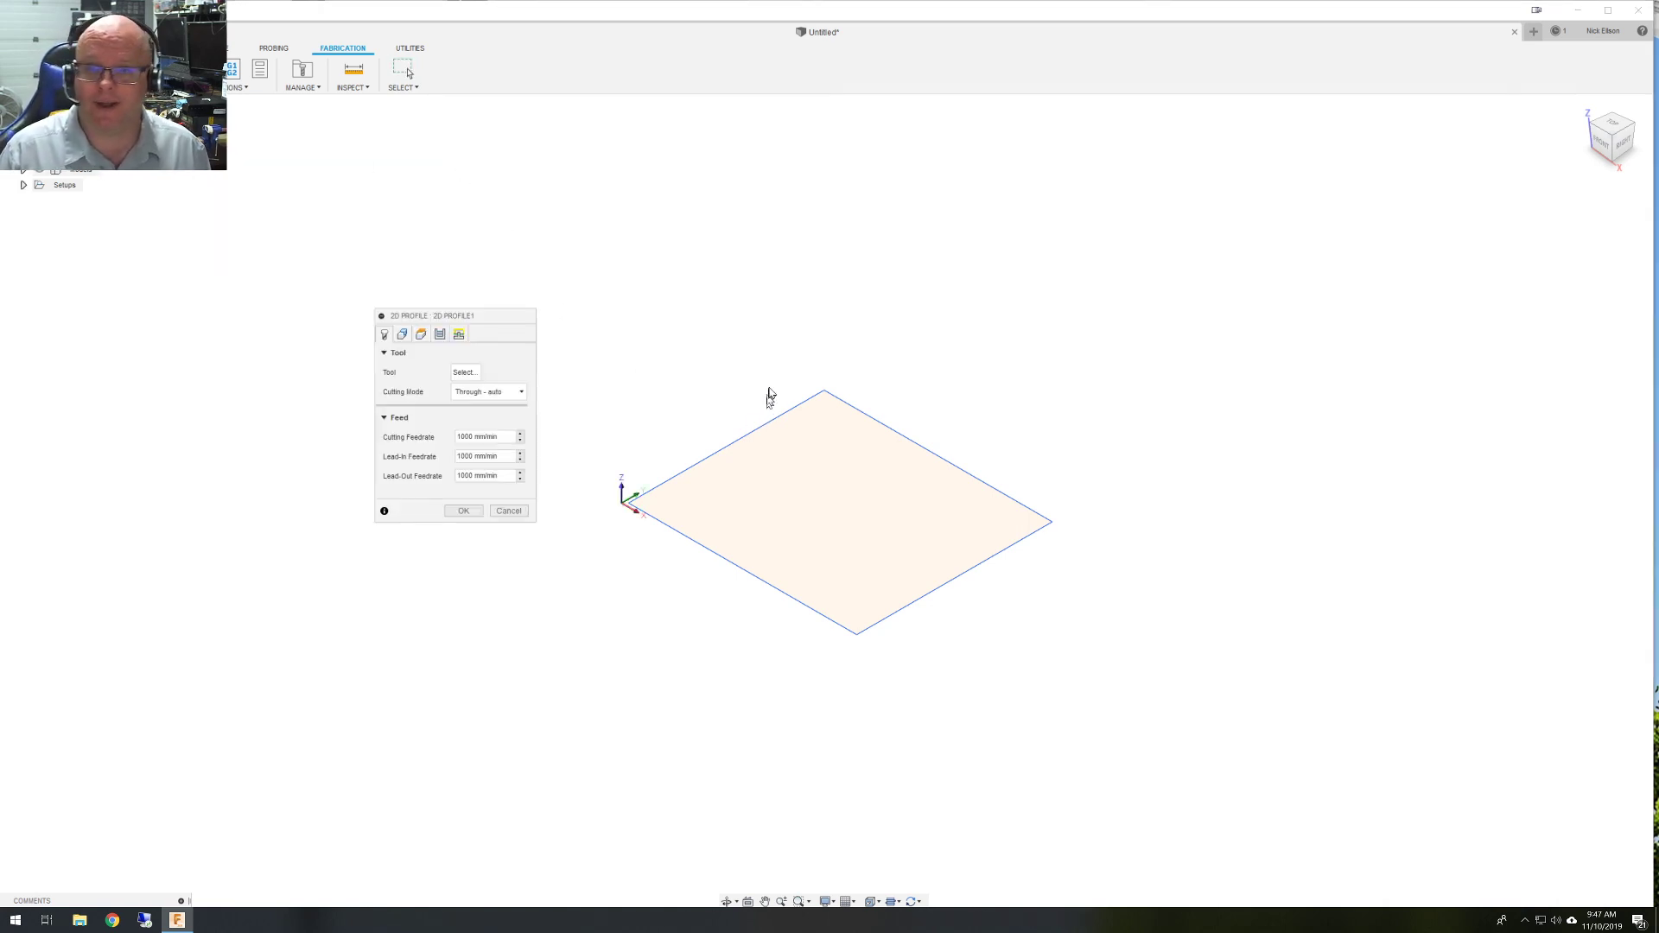
Open the 2D Profile tool selection and start a new waterjet, laser or plasma tool.
{"action": "left_click", "coordinate": [473, 374]}
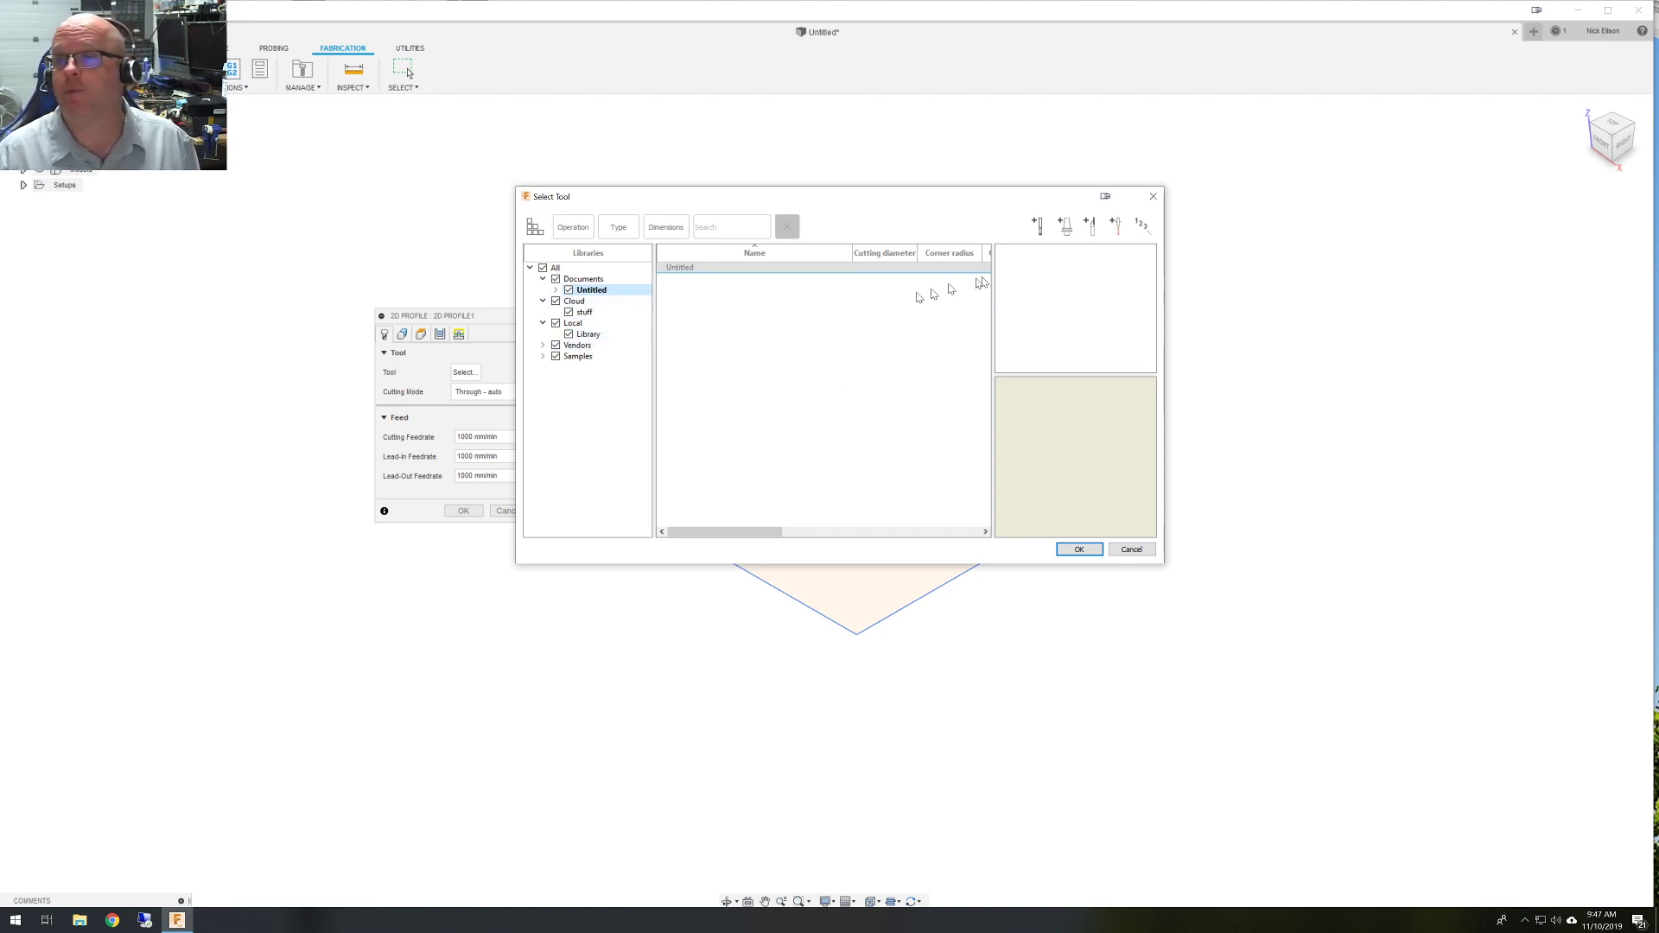
{"action": "left_click", "coordinate": [1117, 228]}
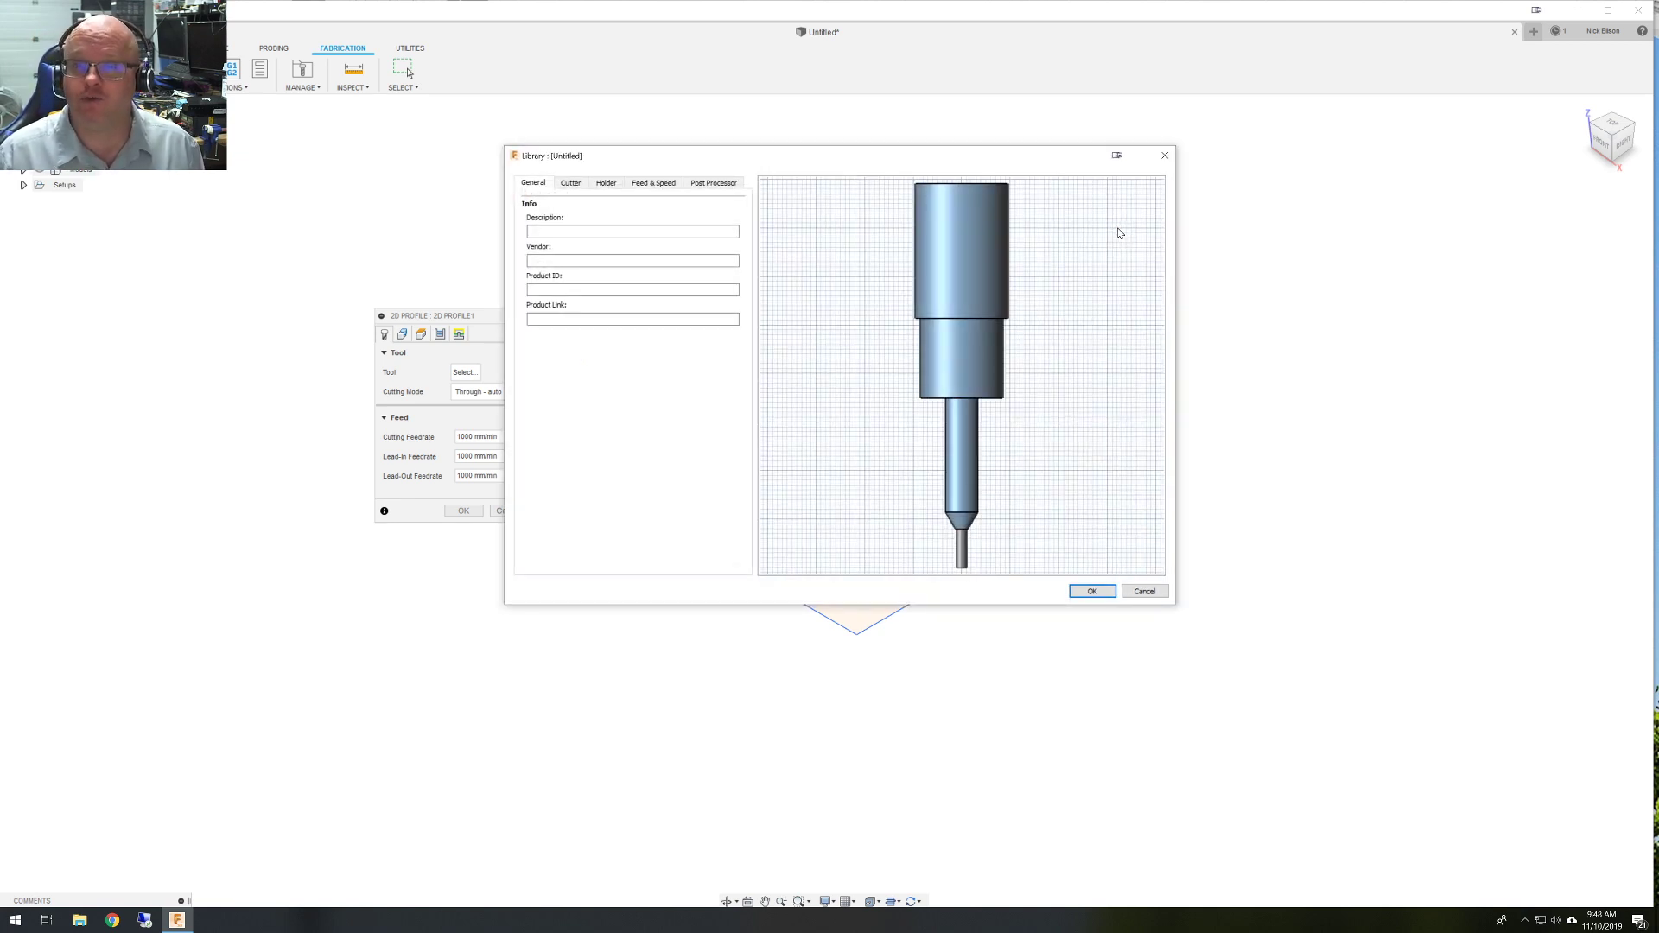
Enter the user's laser name as the tool description and set the cutter type to Laser cutter.
{"action": "left_click", "coordinate": [622, 231]}
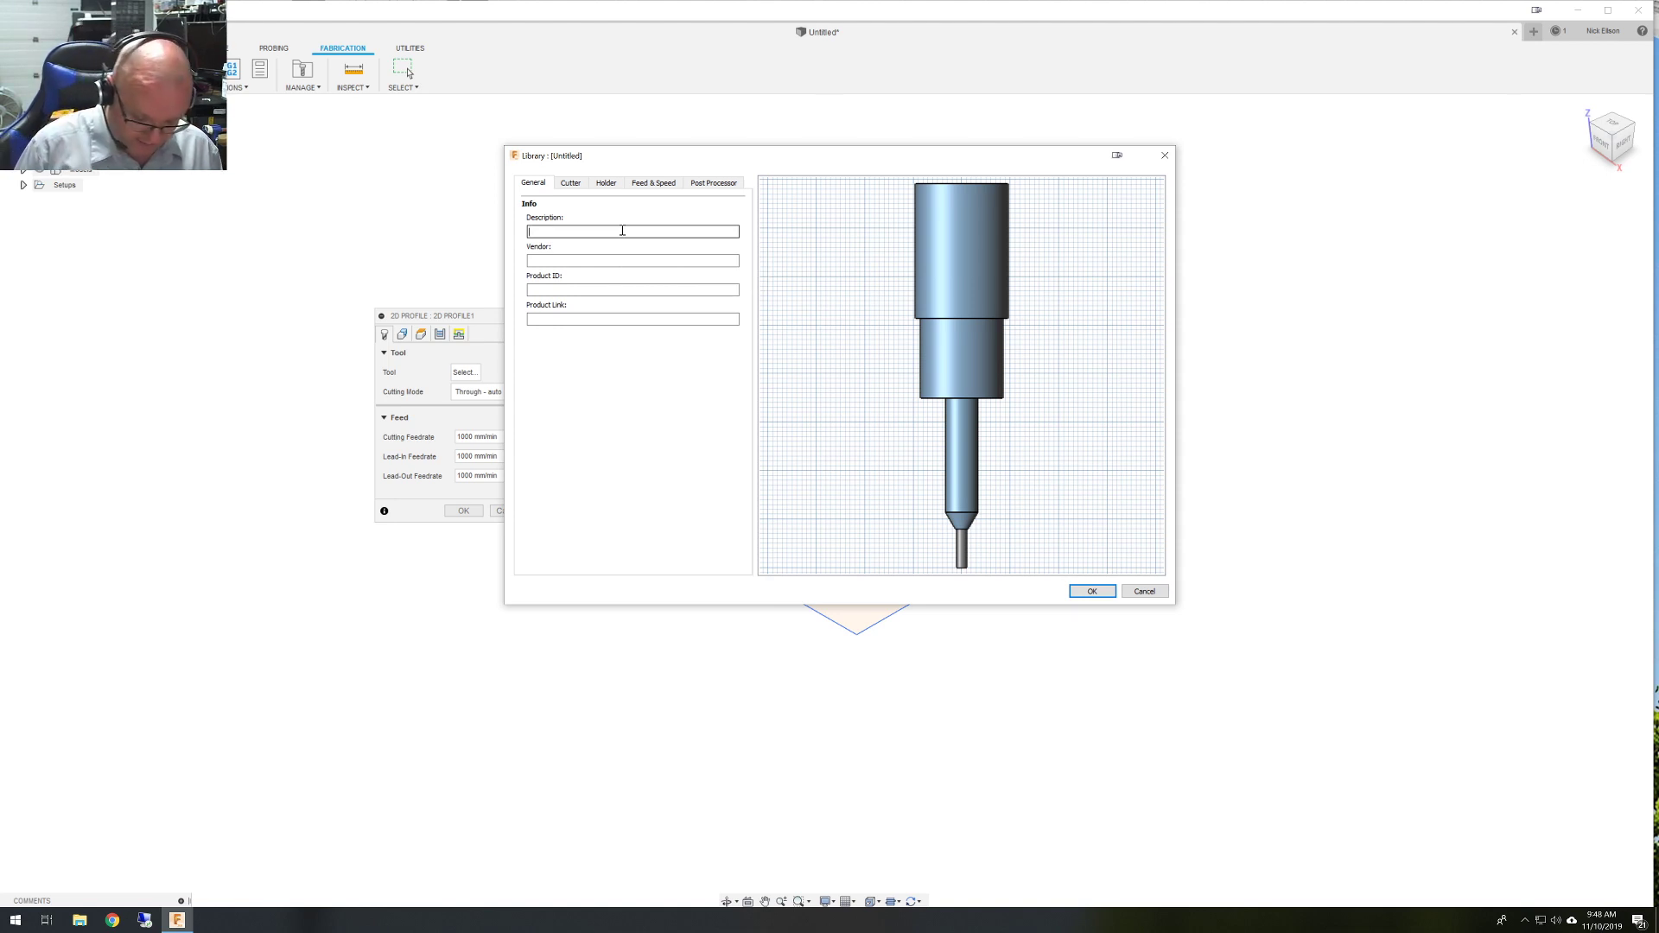
{"action": "type", "text": "Nick's La"}
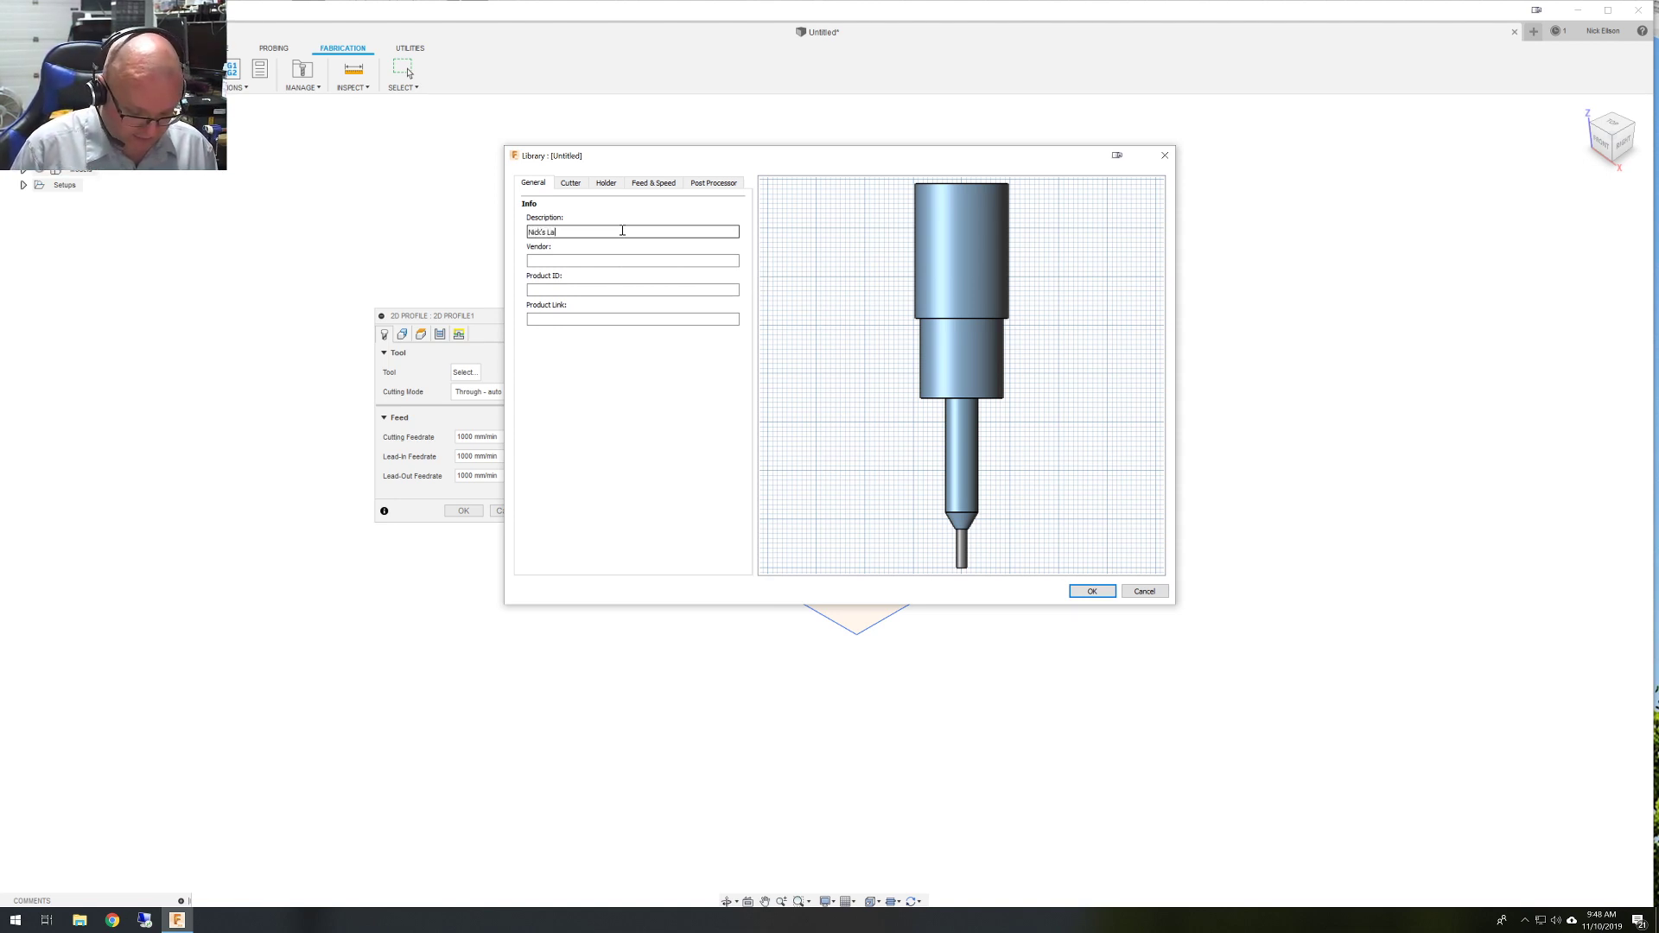
{"action": "type", "text": "ser"}
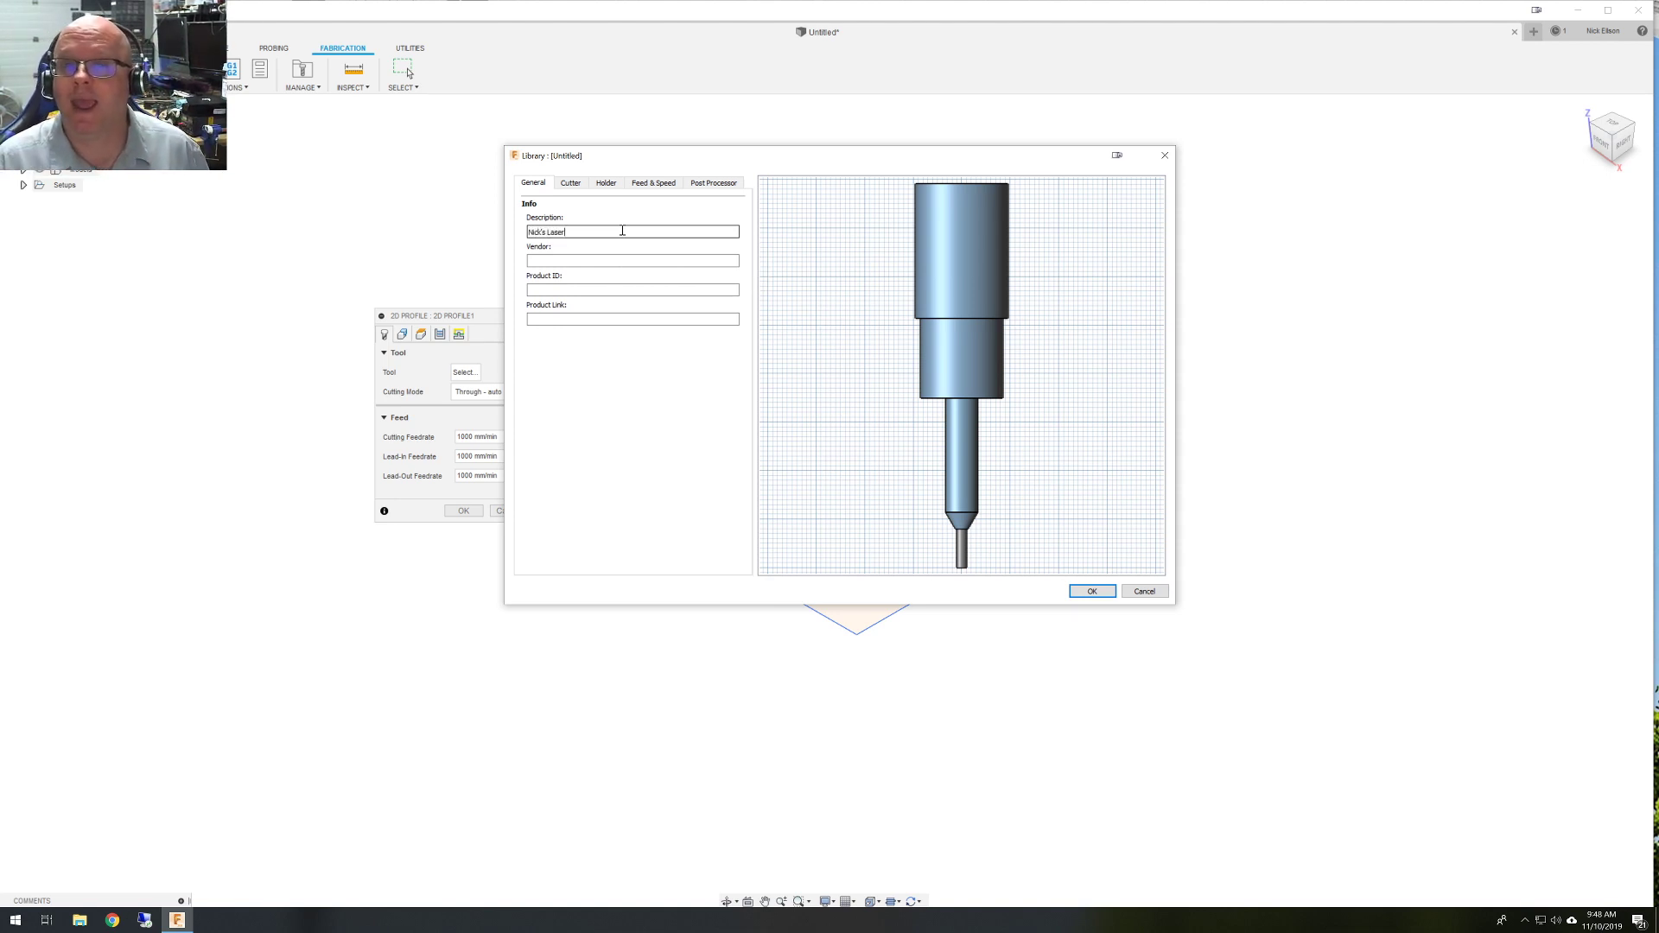
{"action": "left_click", "coordinate": [571, 184]}
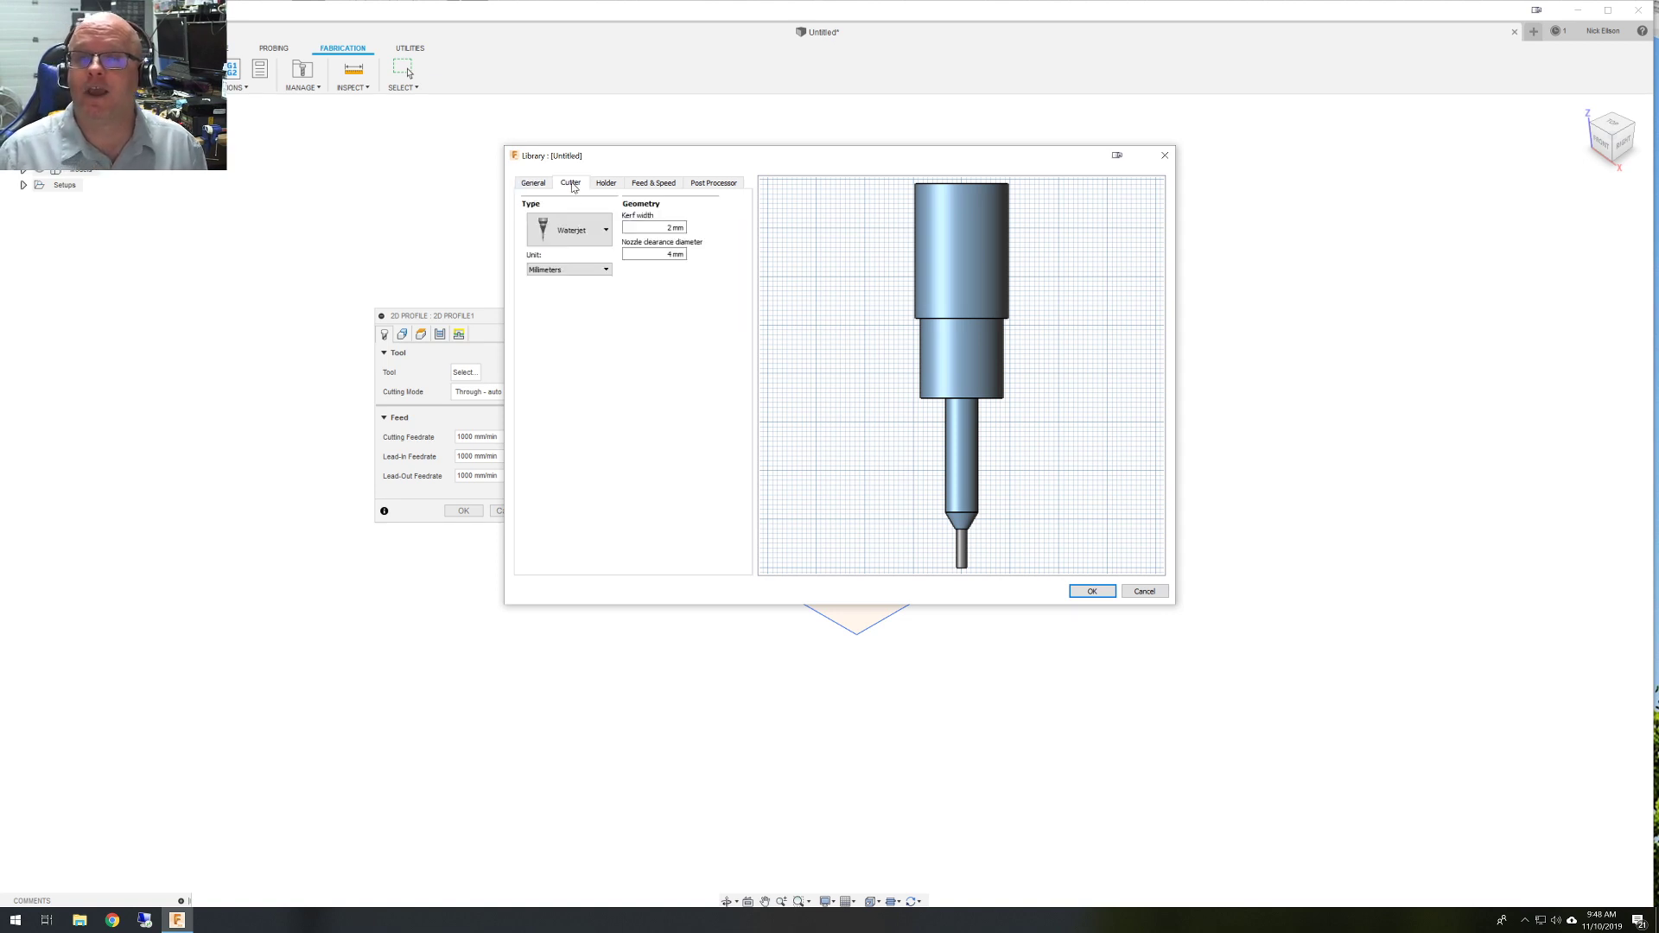
{"action": "left_click", "coordinate": [608, 236]}
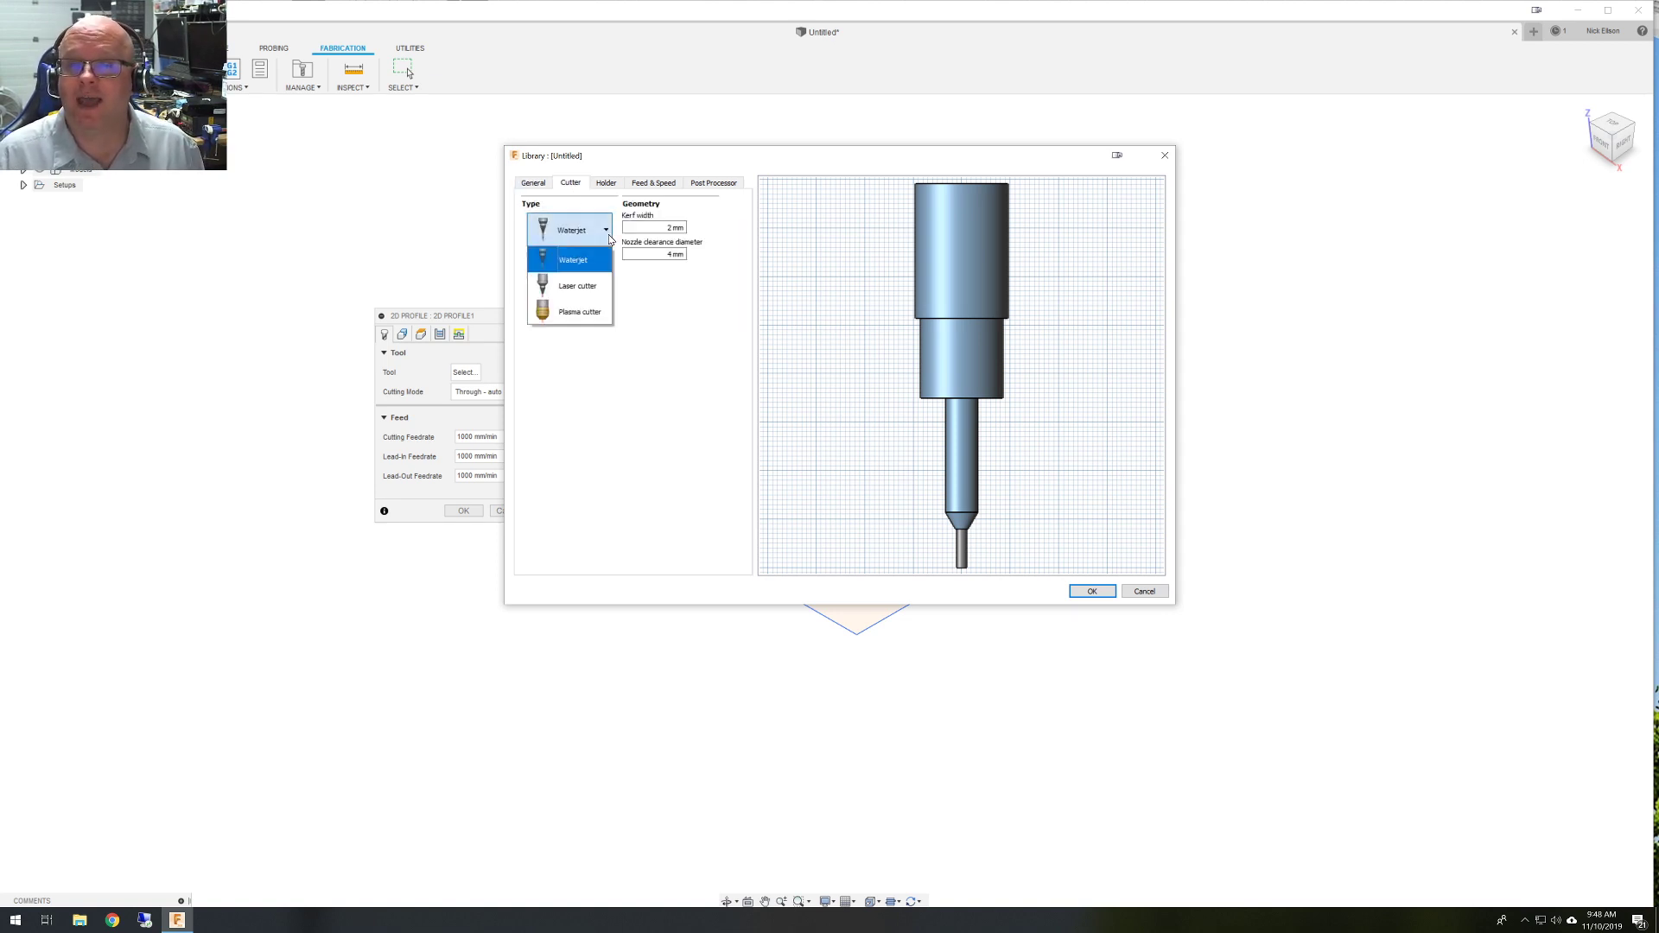
{"action": "left_click", "coordinate": [574, 287]}
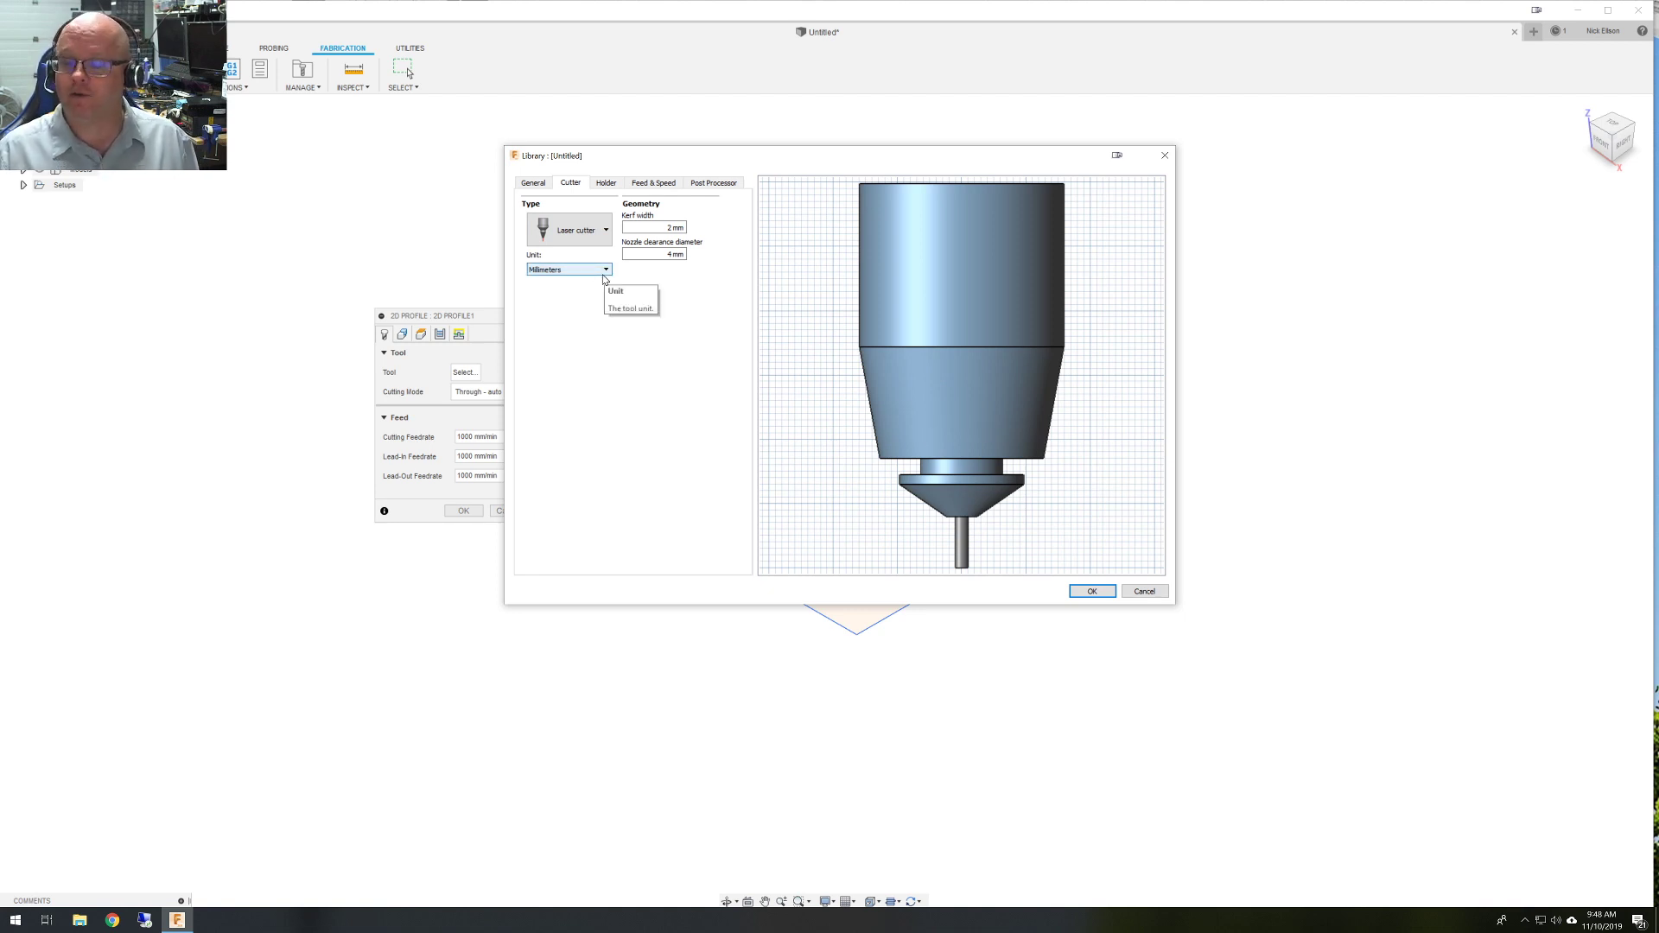
{"action": "left_click", "coordinate": [657, 227]}
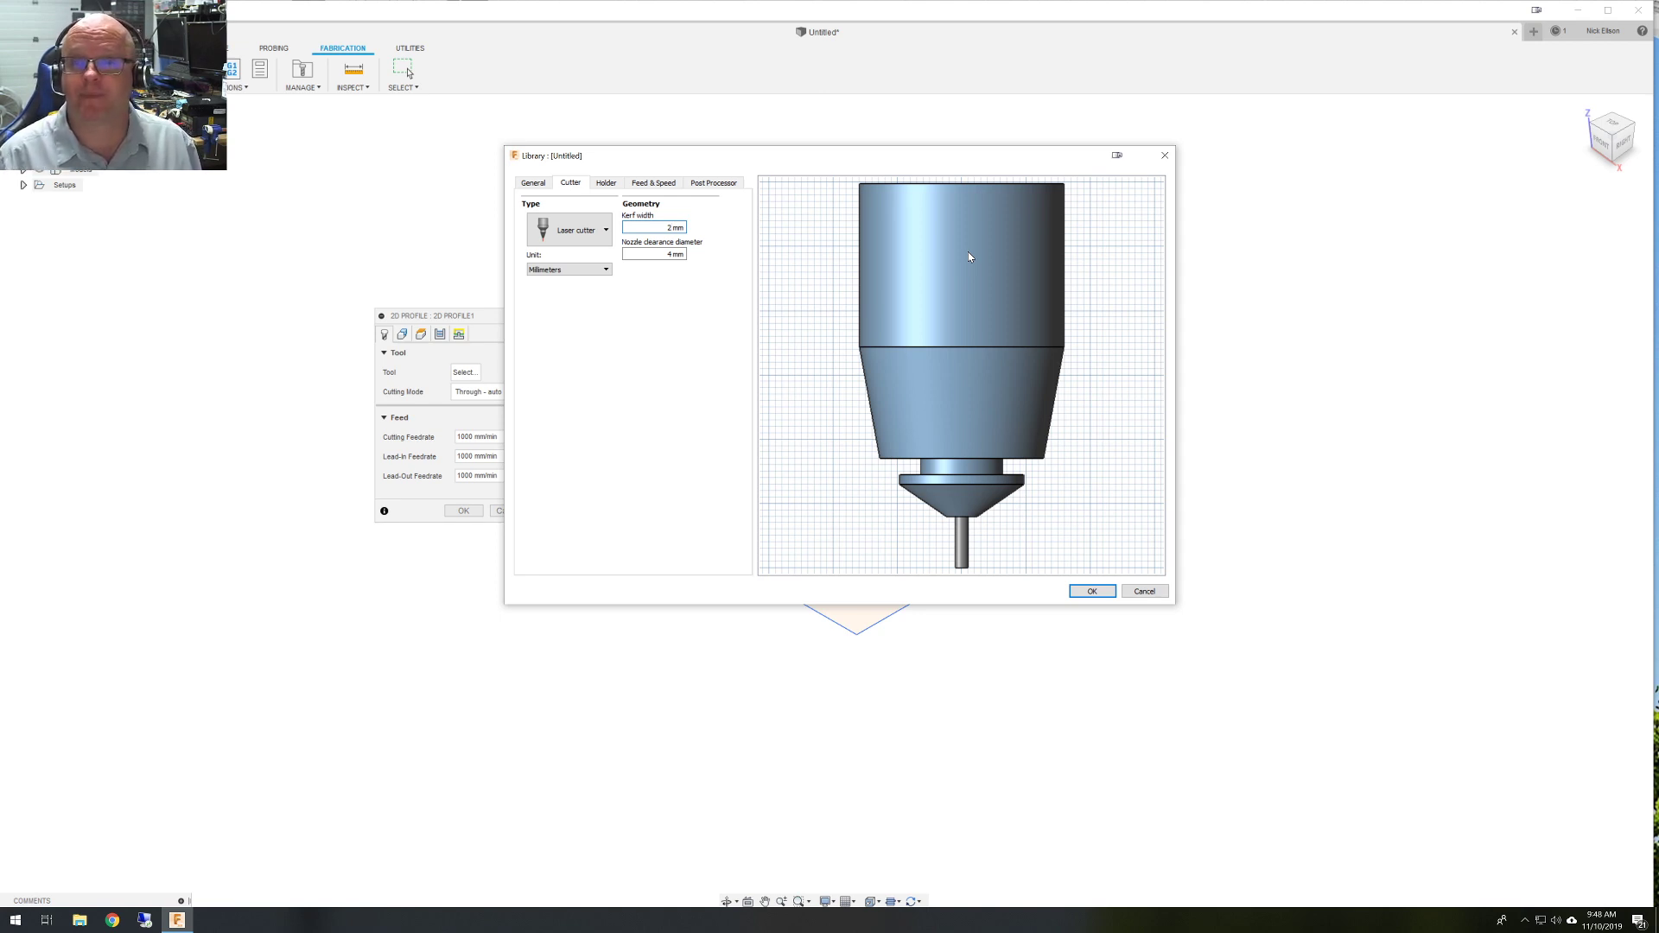
Set the kerf width to 0.1 mm and remove the waterjet head holder.
{"action": "key", "text": "BackSpace"}
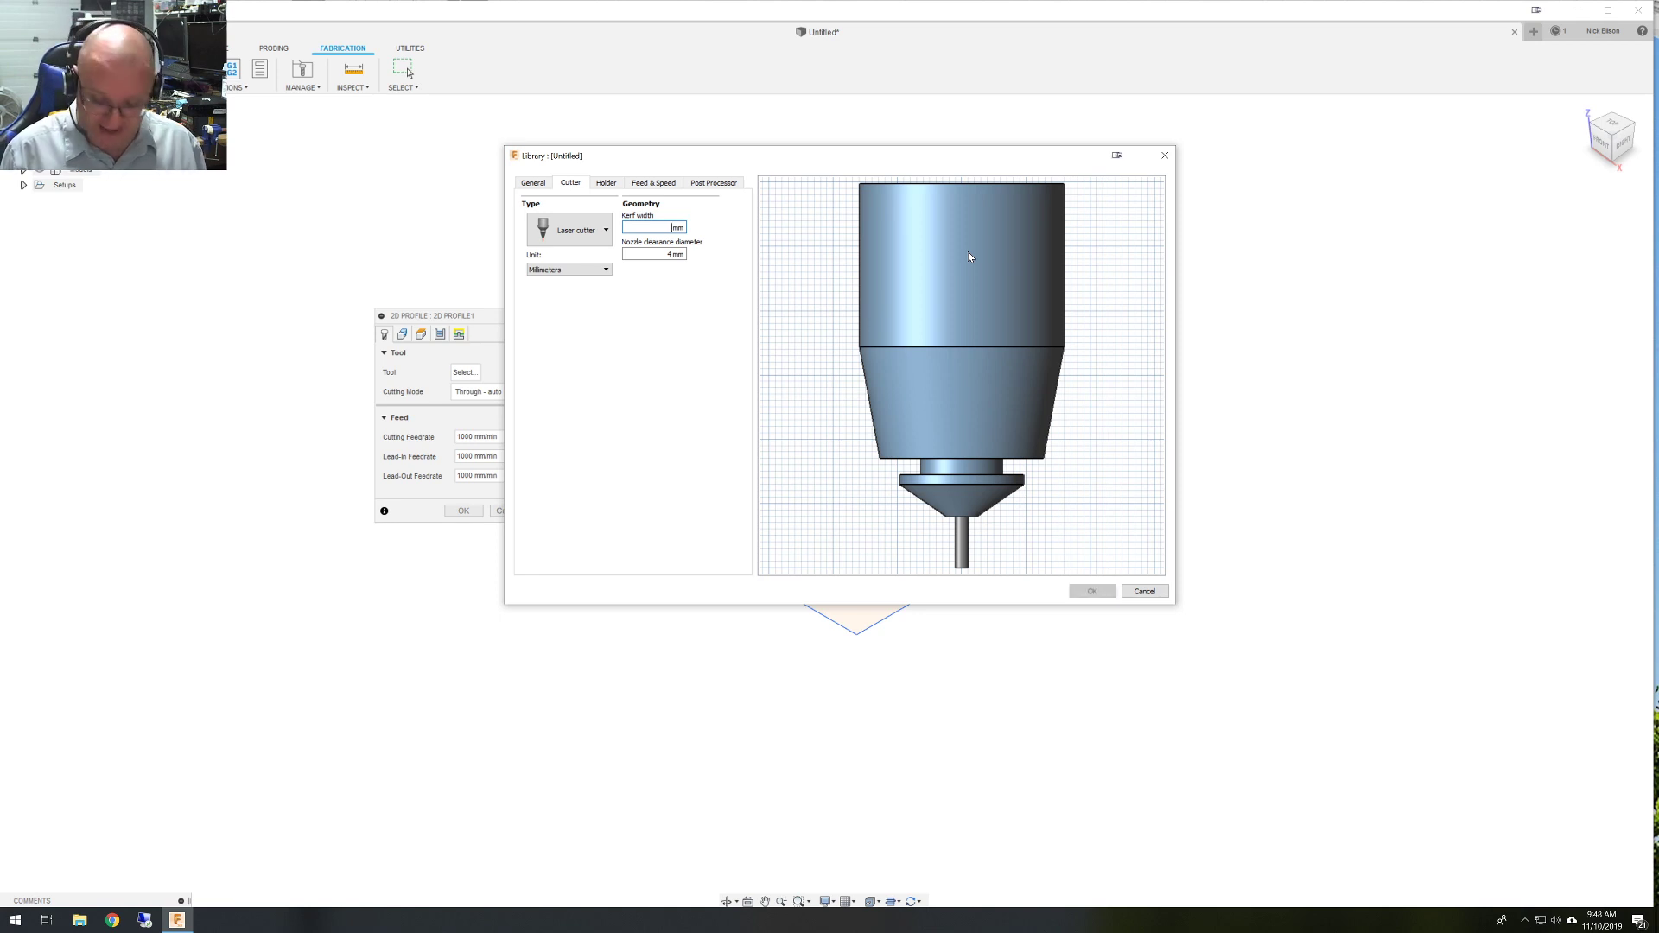
{"action": "type", "text": ".1"}
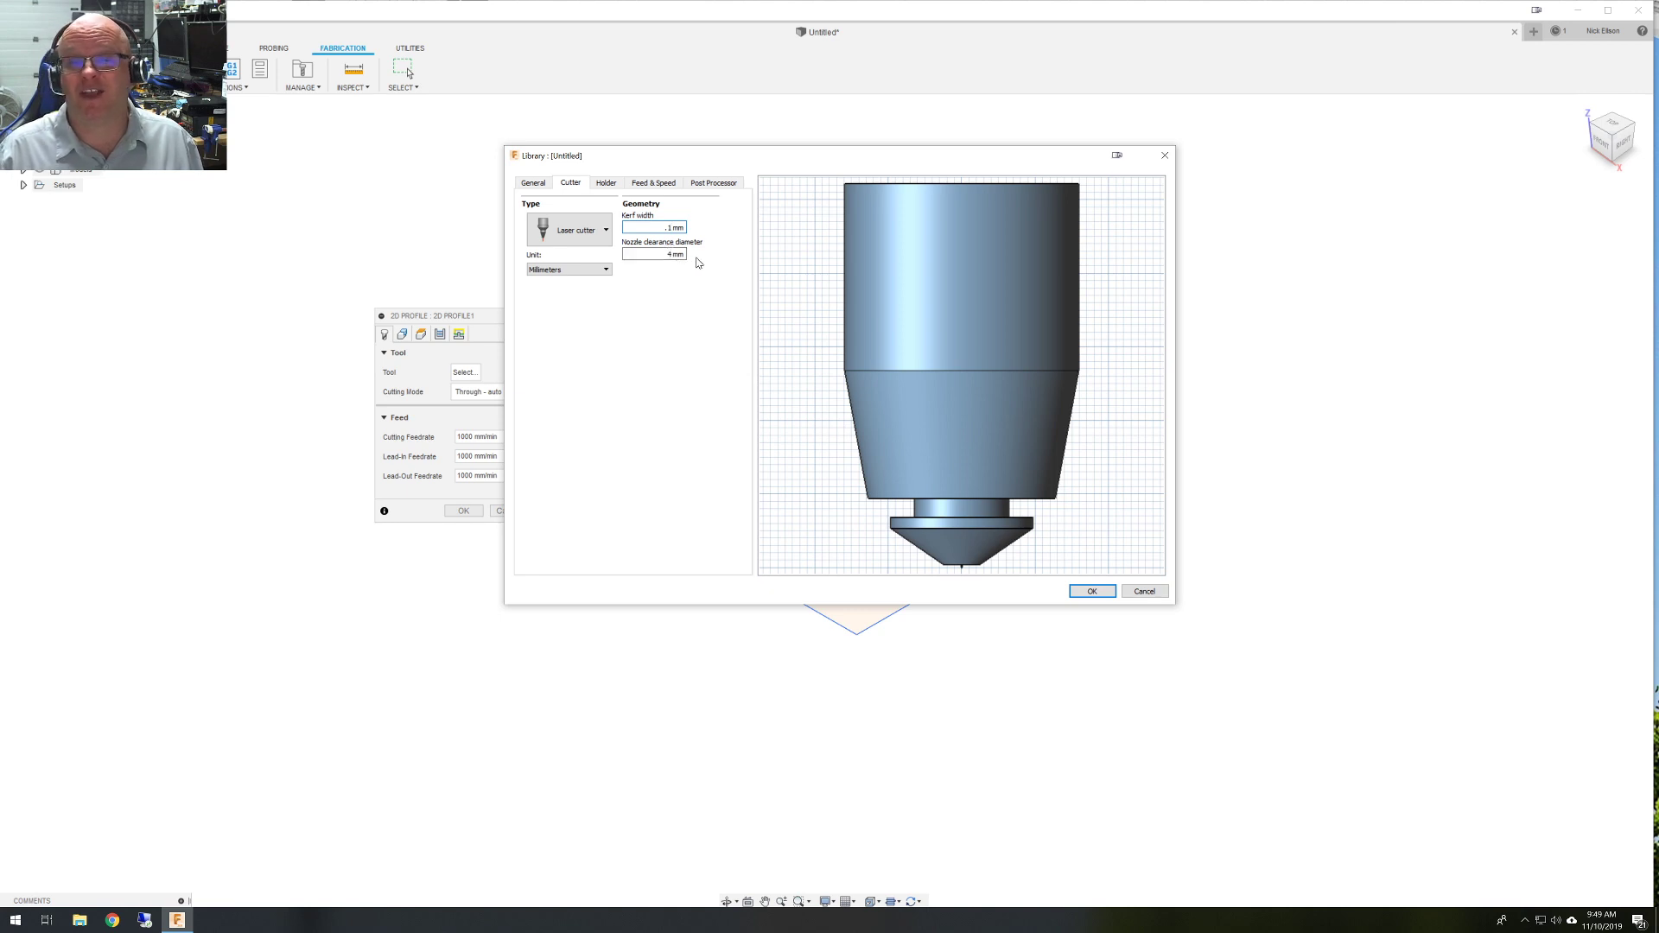
{"action": "left_click", "coordinate": [606, 184]}
{"action": "left_click", "coordinate": [725, 210]}
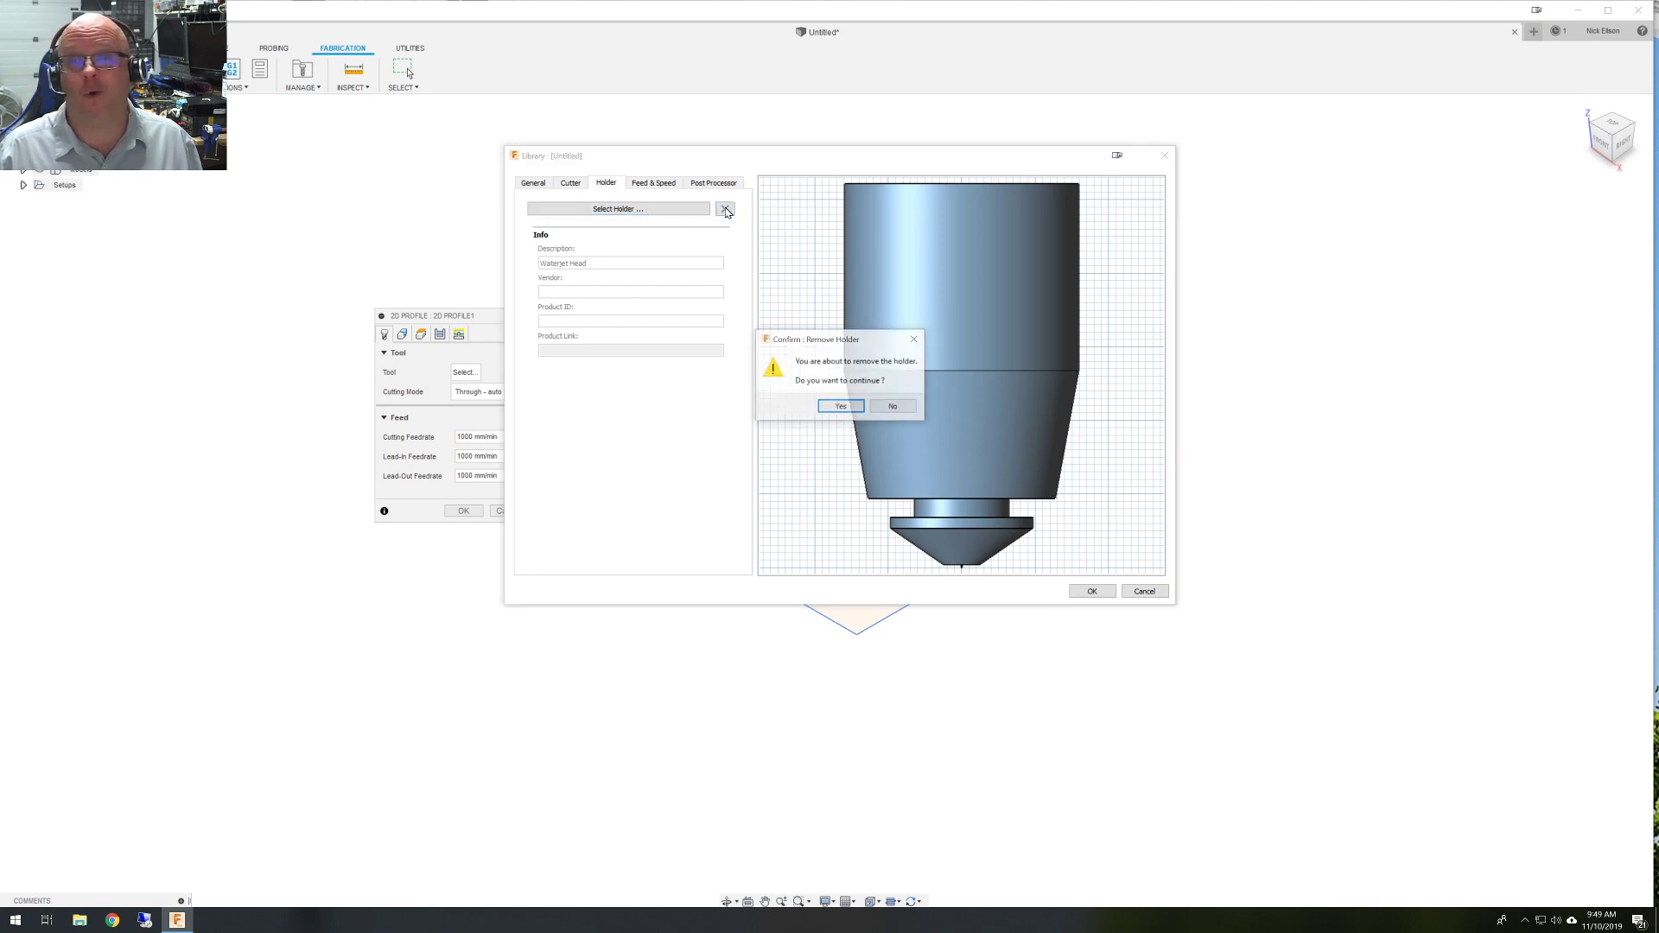
{"action": "left_click", "coordinate": [838, 407]}
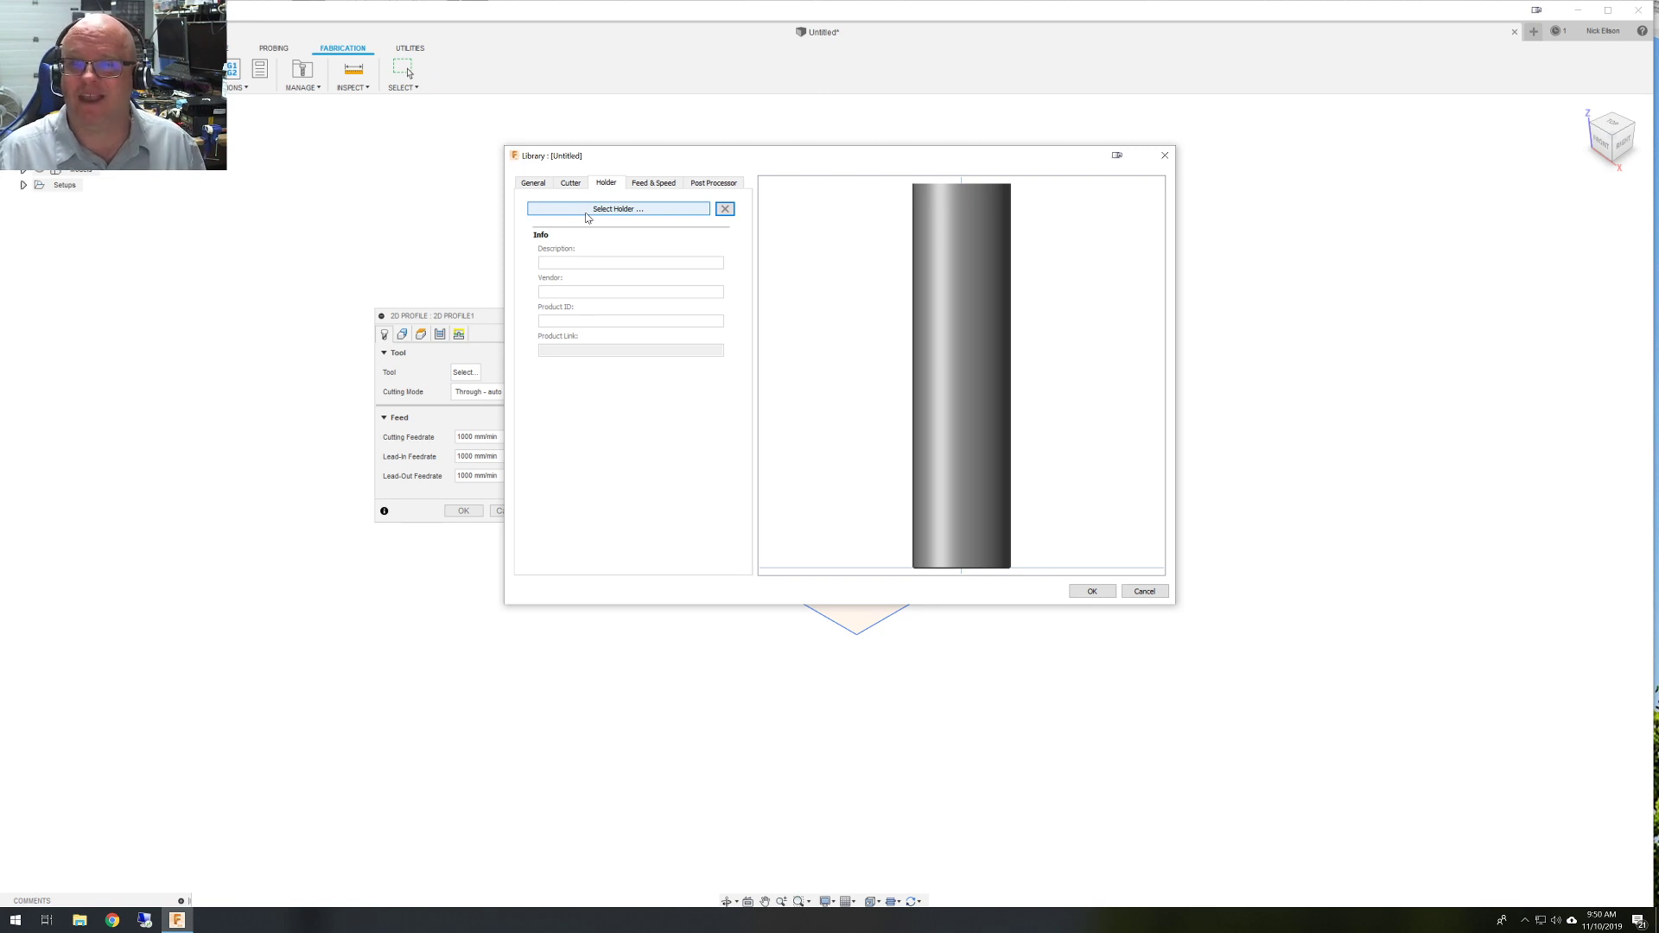
Review the feed/speed and post processor settings, then save the laser cutter to the library.
{"action": "left_click", "coordinate": [661, 186]}
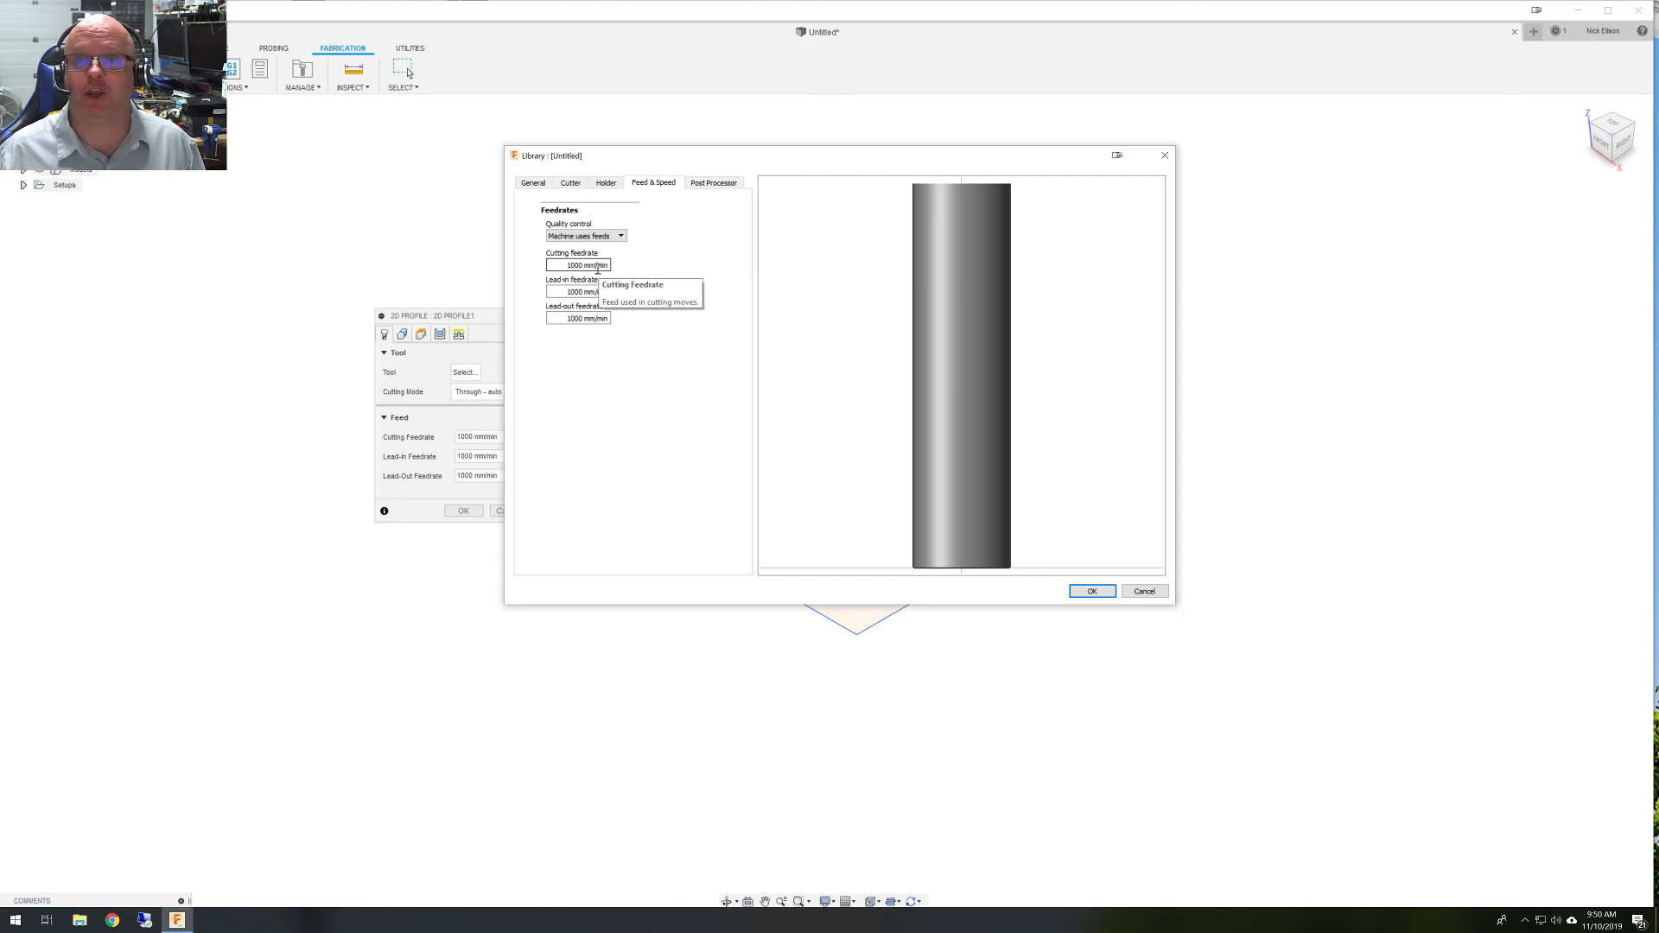
{"action": "left_click", "coordinate": [701, 184]}
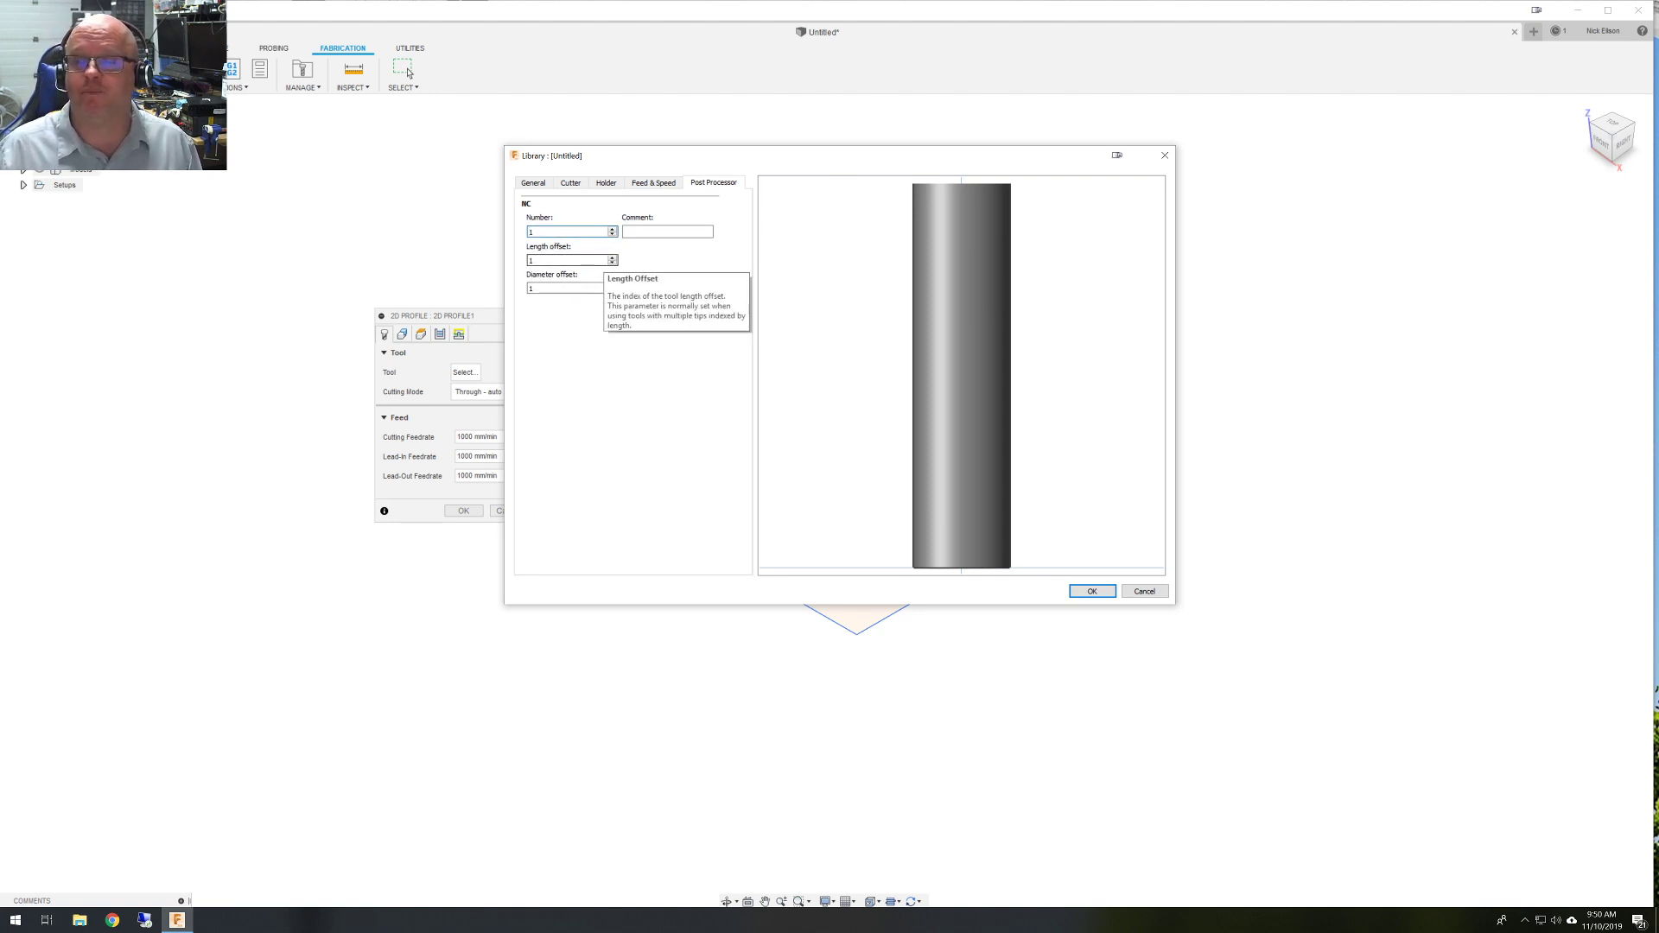
{"action": "left_click", "coordinate": [1090, 591]}
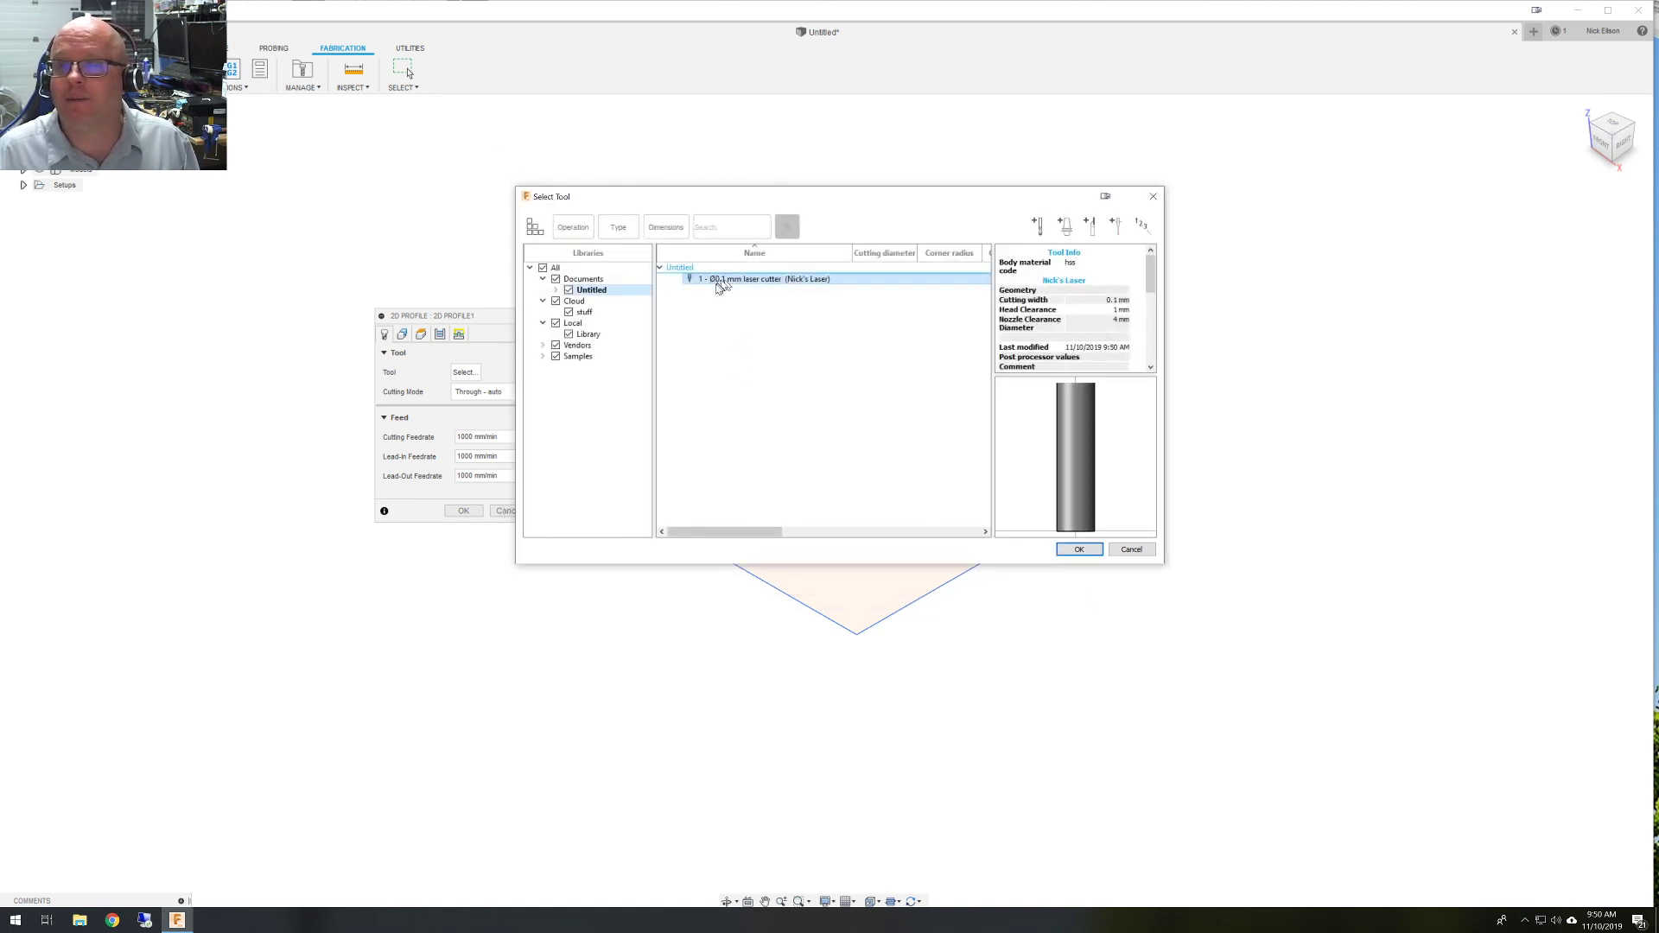
Assign the Ø0.1 mm laser cutter, tool #1, to the 2D Profile operation.
{"action": "left_click", "coordinate": [788, 281]}
{"action": "double_click", "coordinate": [788, 281]}
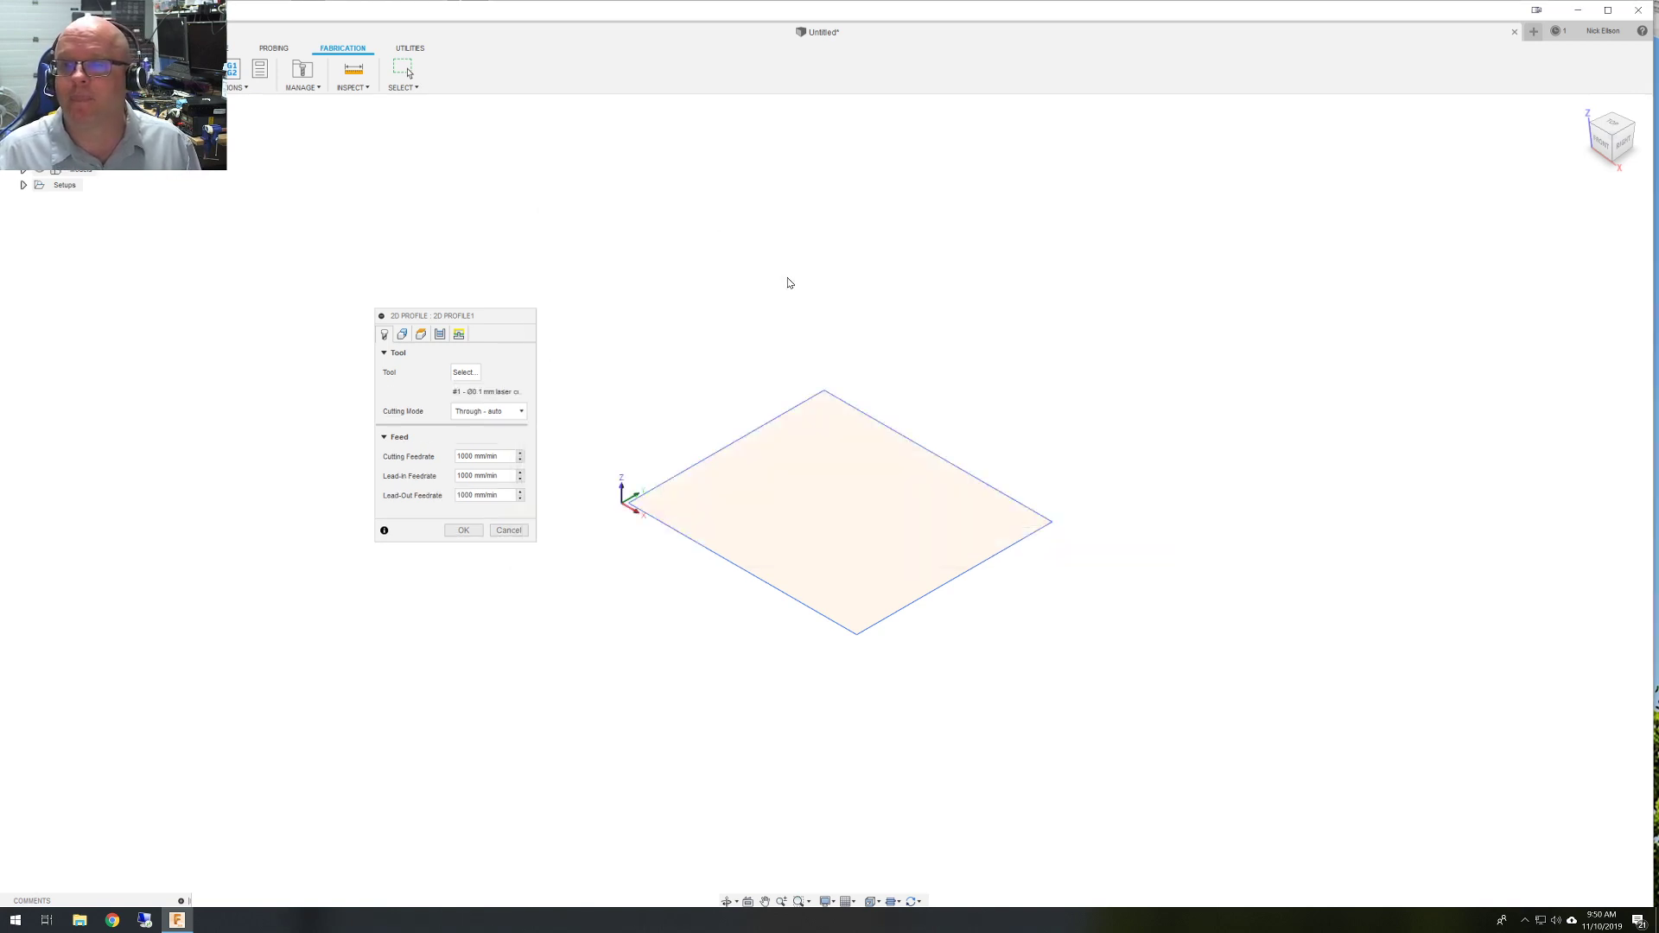
{"action": "left_click", "coordinate": [522, 412]}
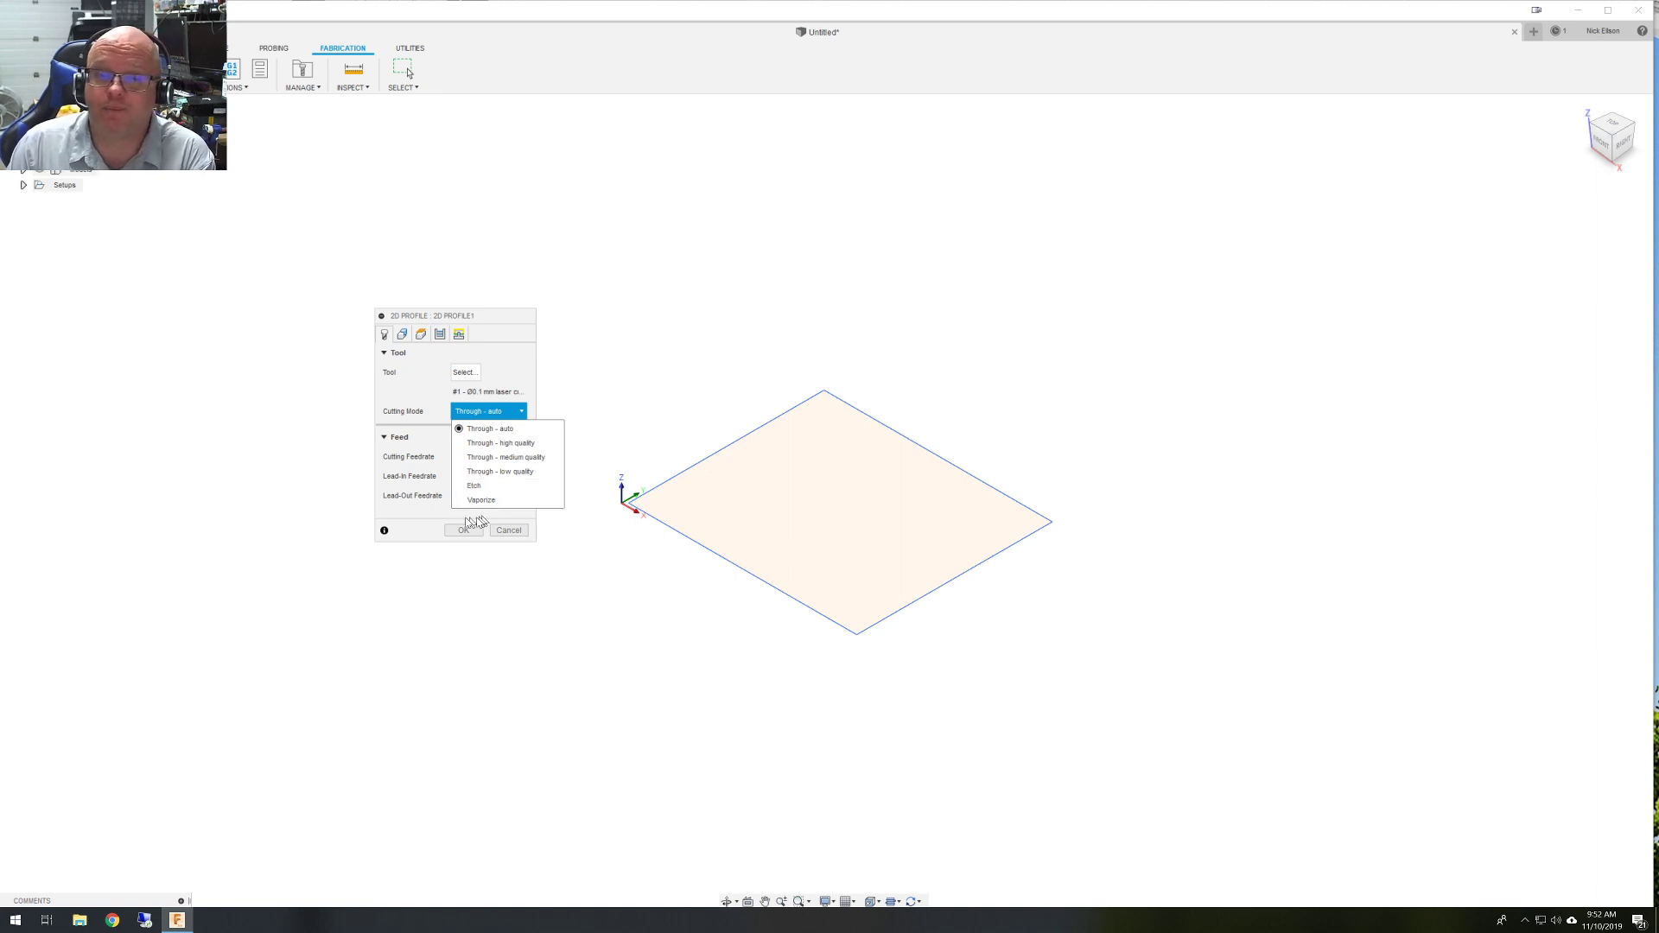
Choose Vaporize as the cutting mode and enter 300 mm/min as the cutting feedrate.
{"action": "left_click", "coordinate": [493, 499]}
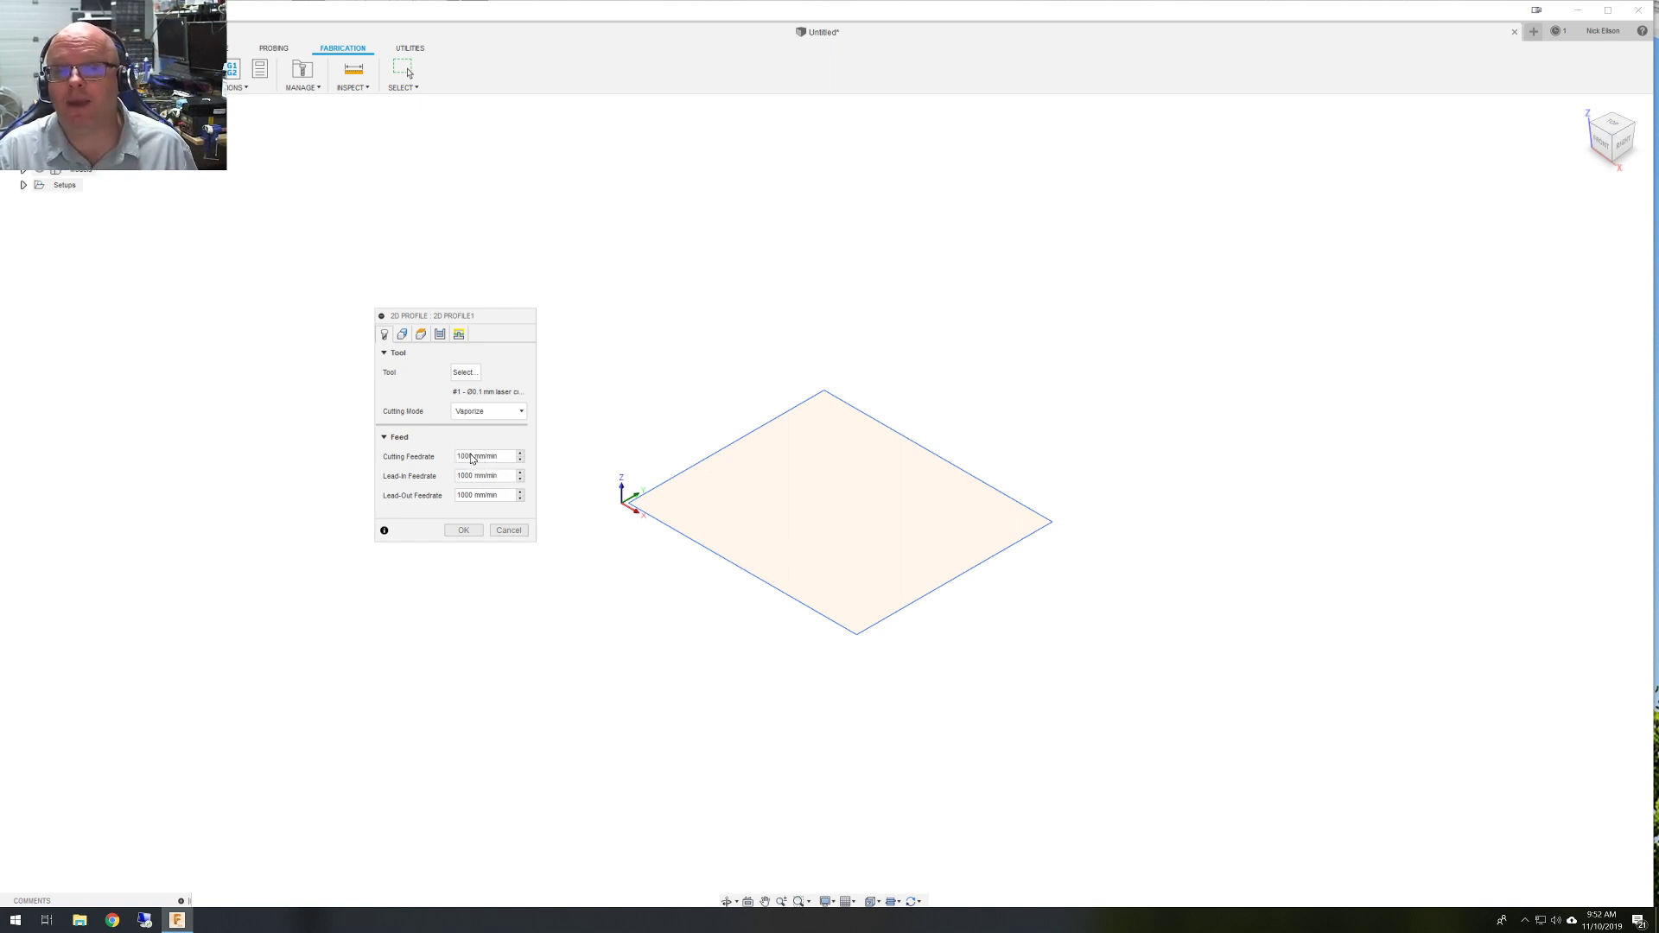
{"action": "left_click_drag", "start_coordinate": [469, 455], "coordinate": [473, 456]}
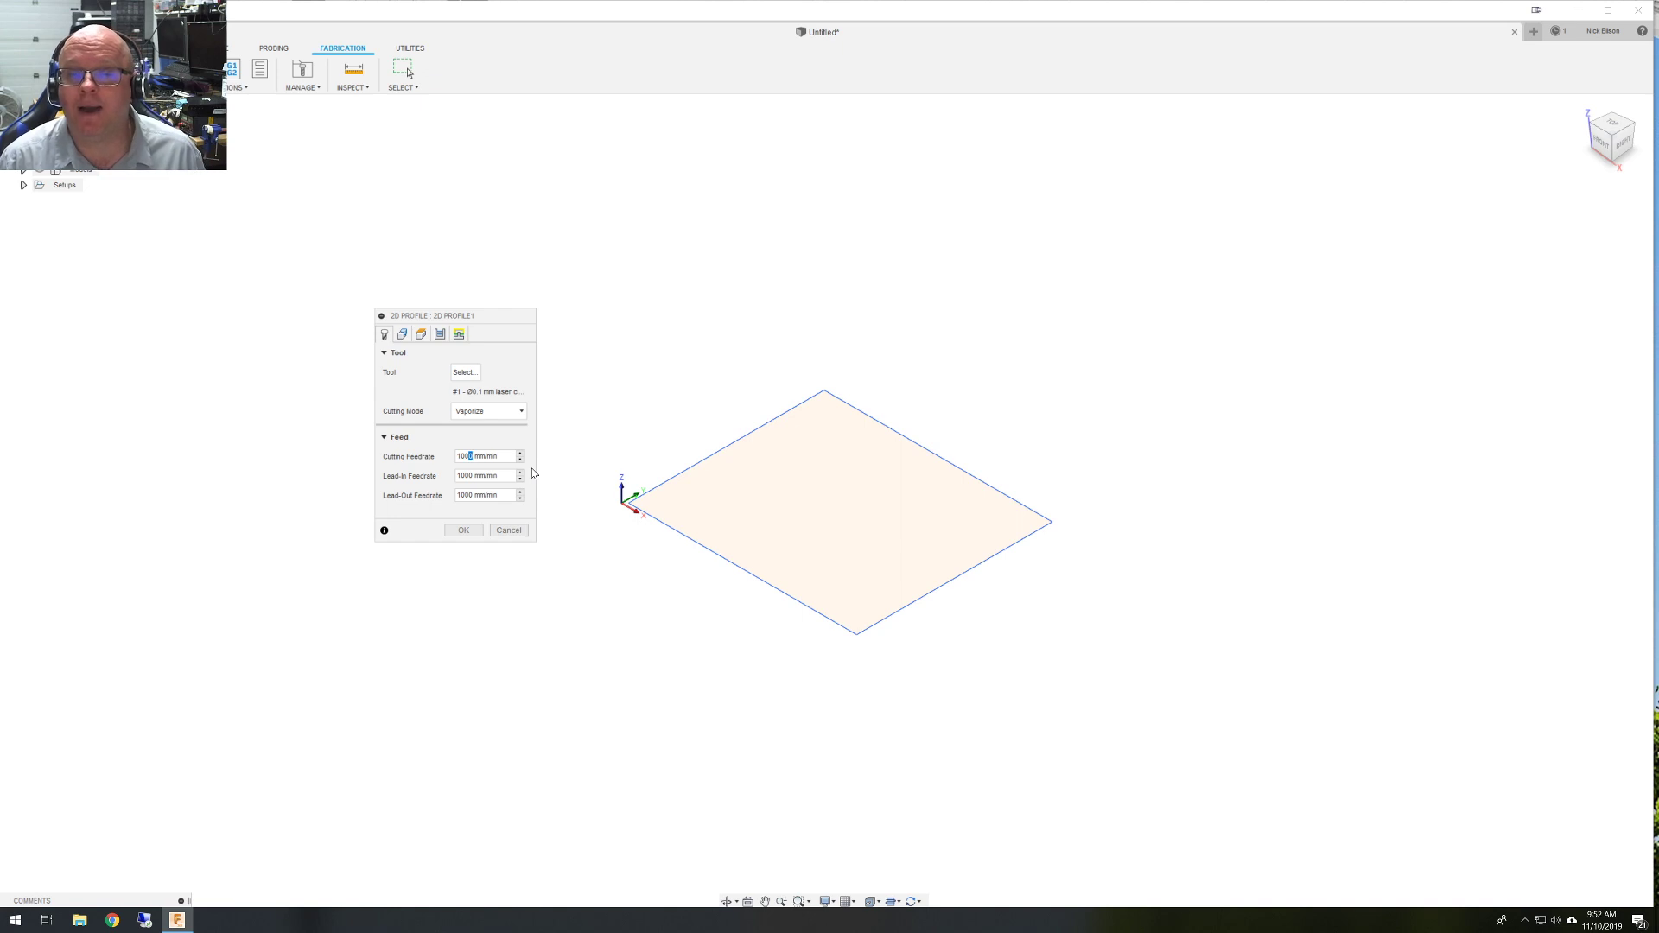
{"action": "key", "text": "Right"}
{"action": "key", "text": "Right"}
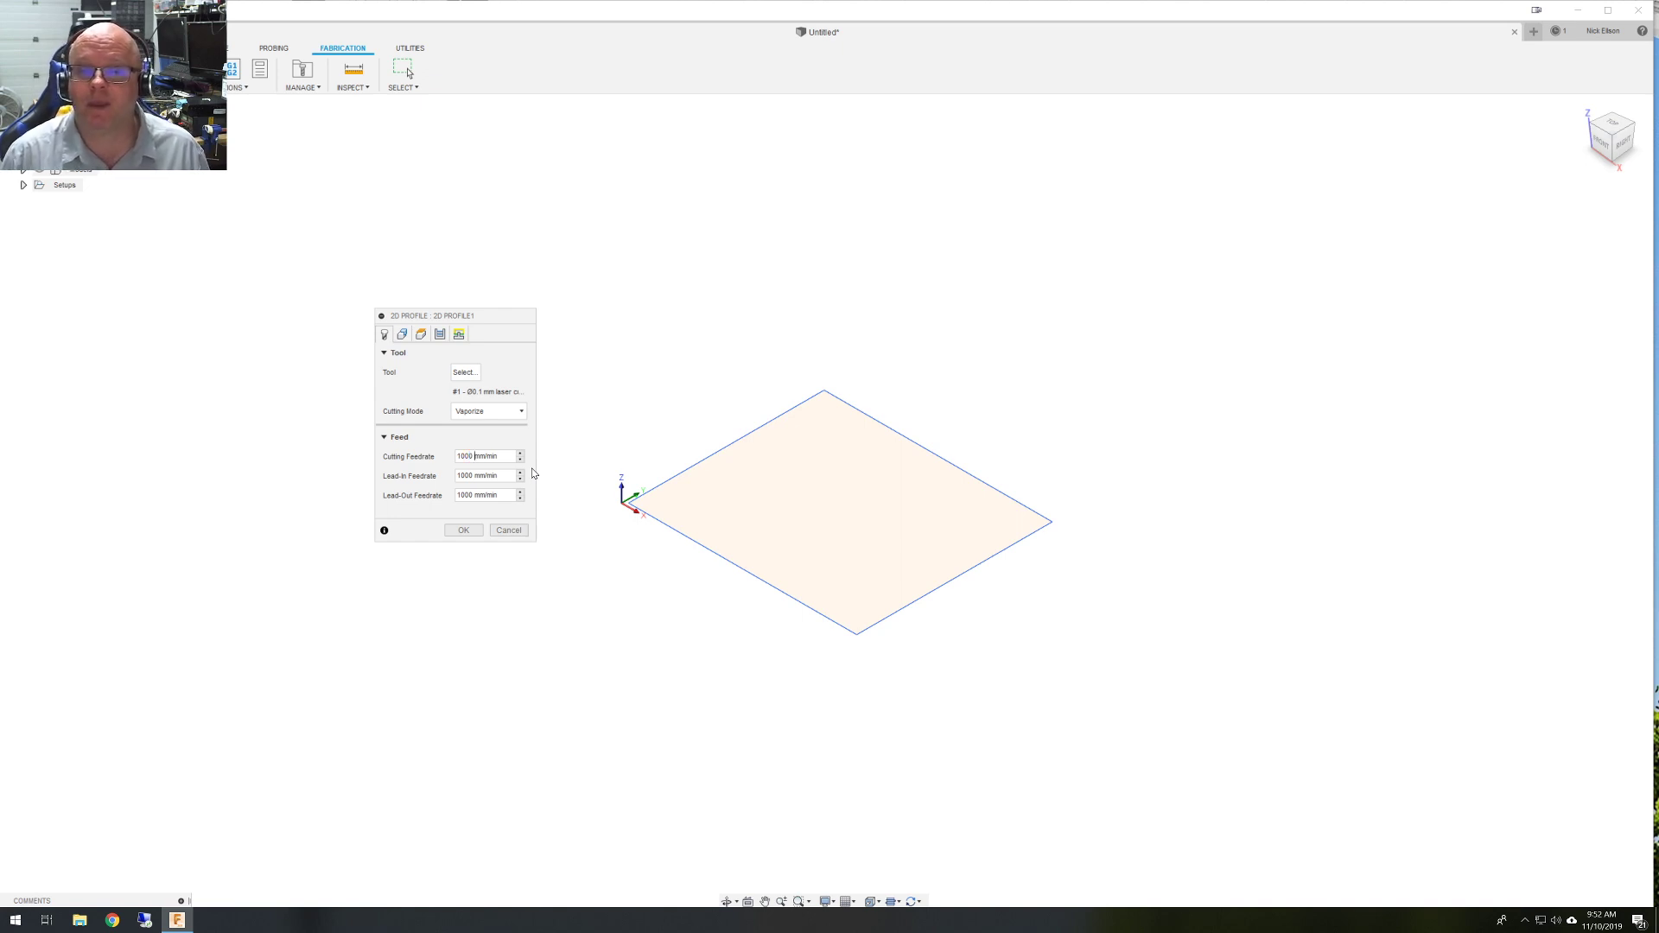
{"action": "key", "text": "BackSpace"}
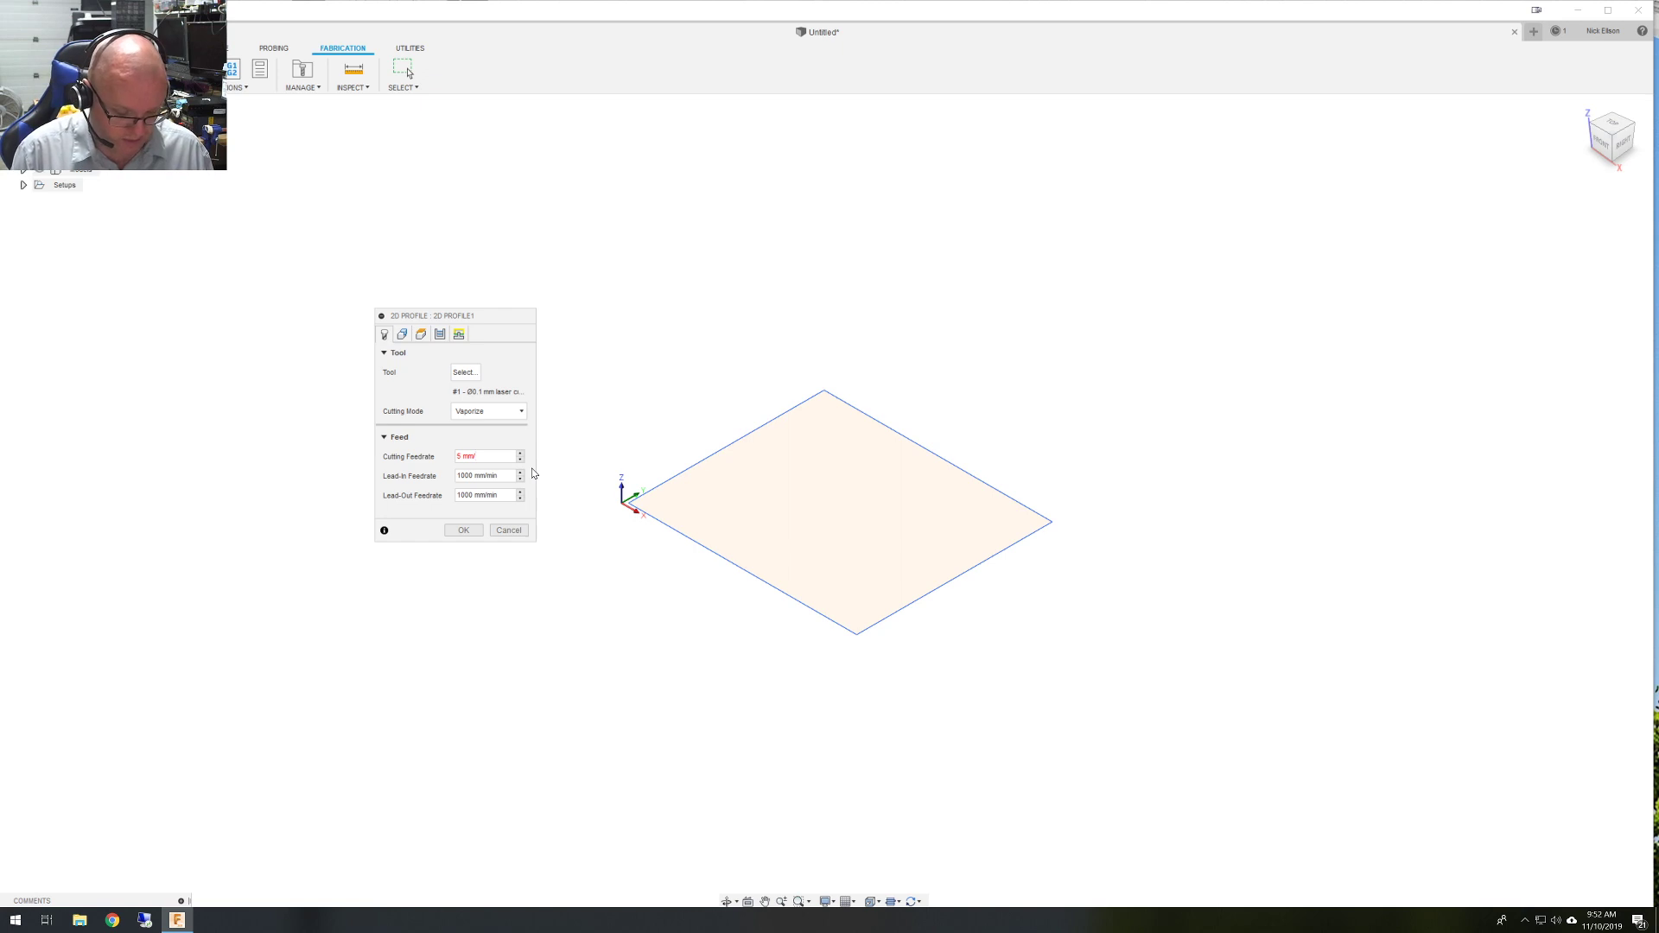
{"action": "type", "text": "c"}
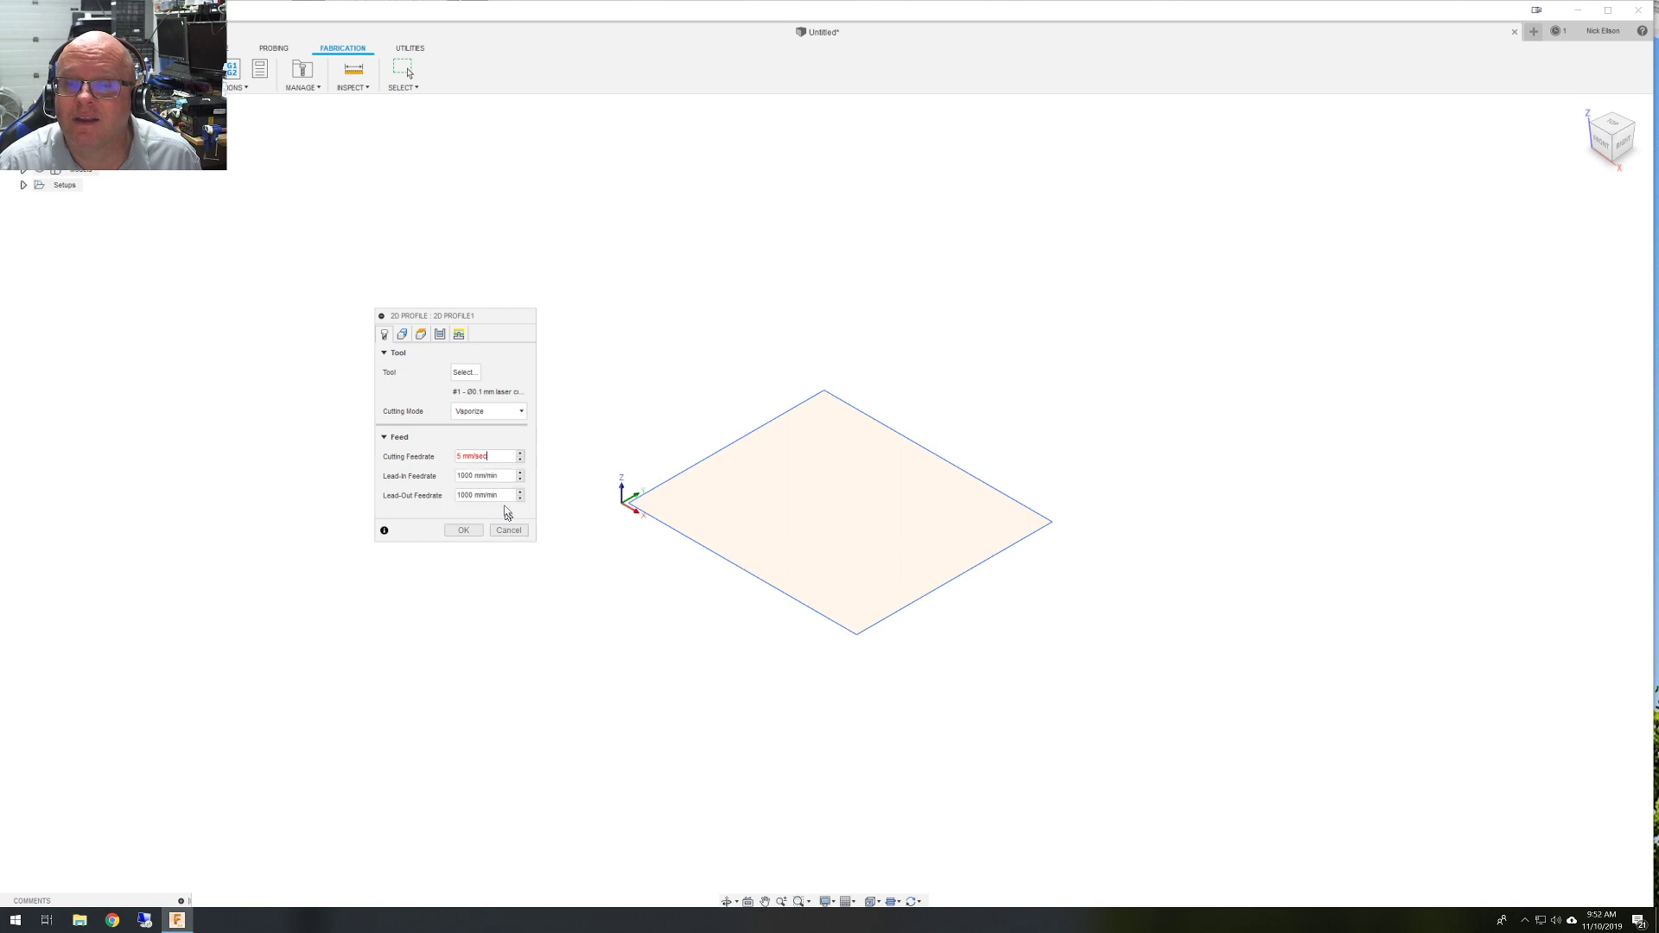
{"action": "left_click", "coordinate": [503, 476]}
{"action": "left_click", "coordinate": [493, 456]}
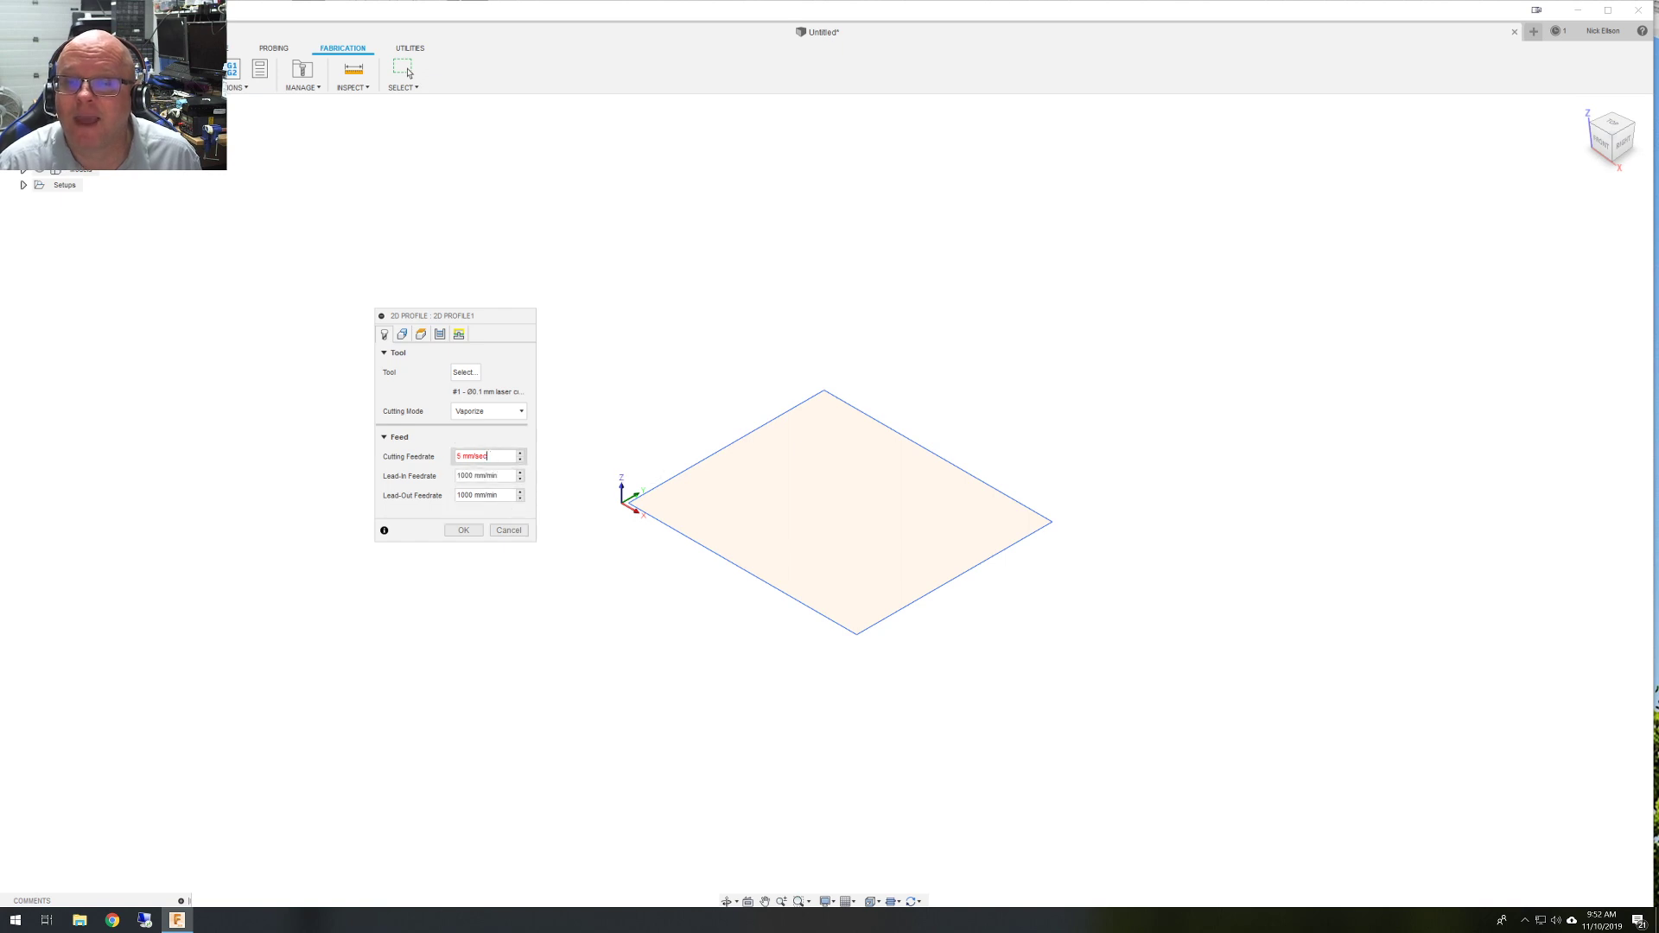
{"action": "key", "text": "BackSpace"}
{"action": "key", "text": "BackSpace"}
{"action": "key", "text": "BackSpace"}
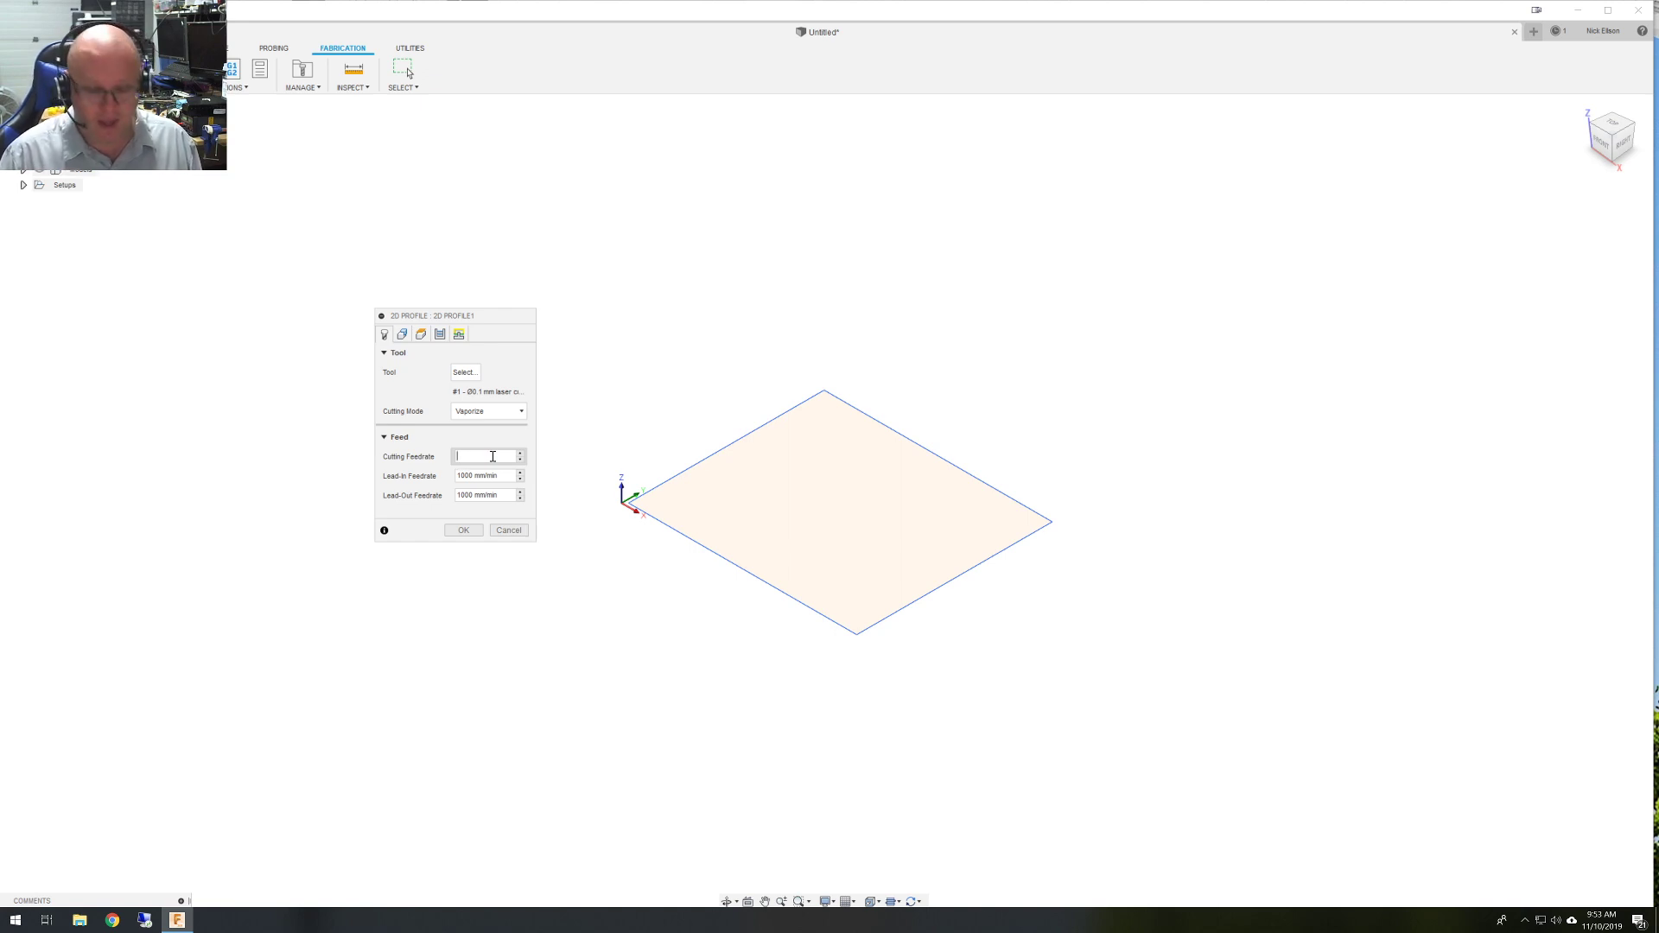
{"action": "type", "text": "300"}
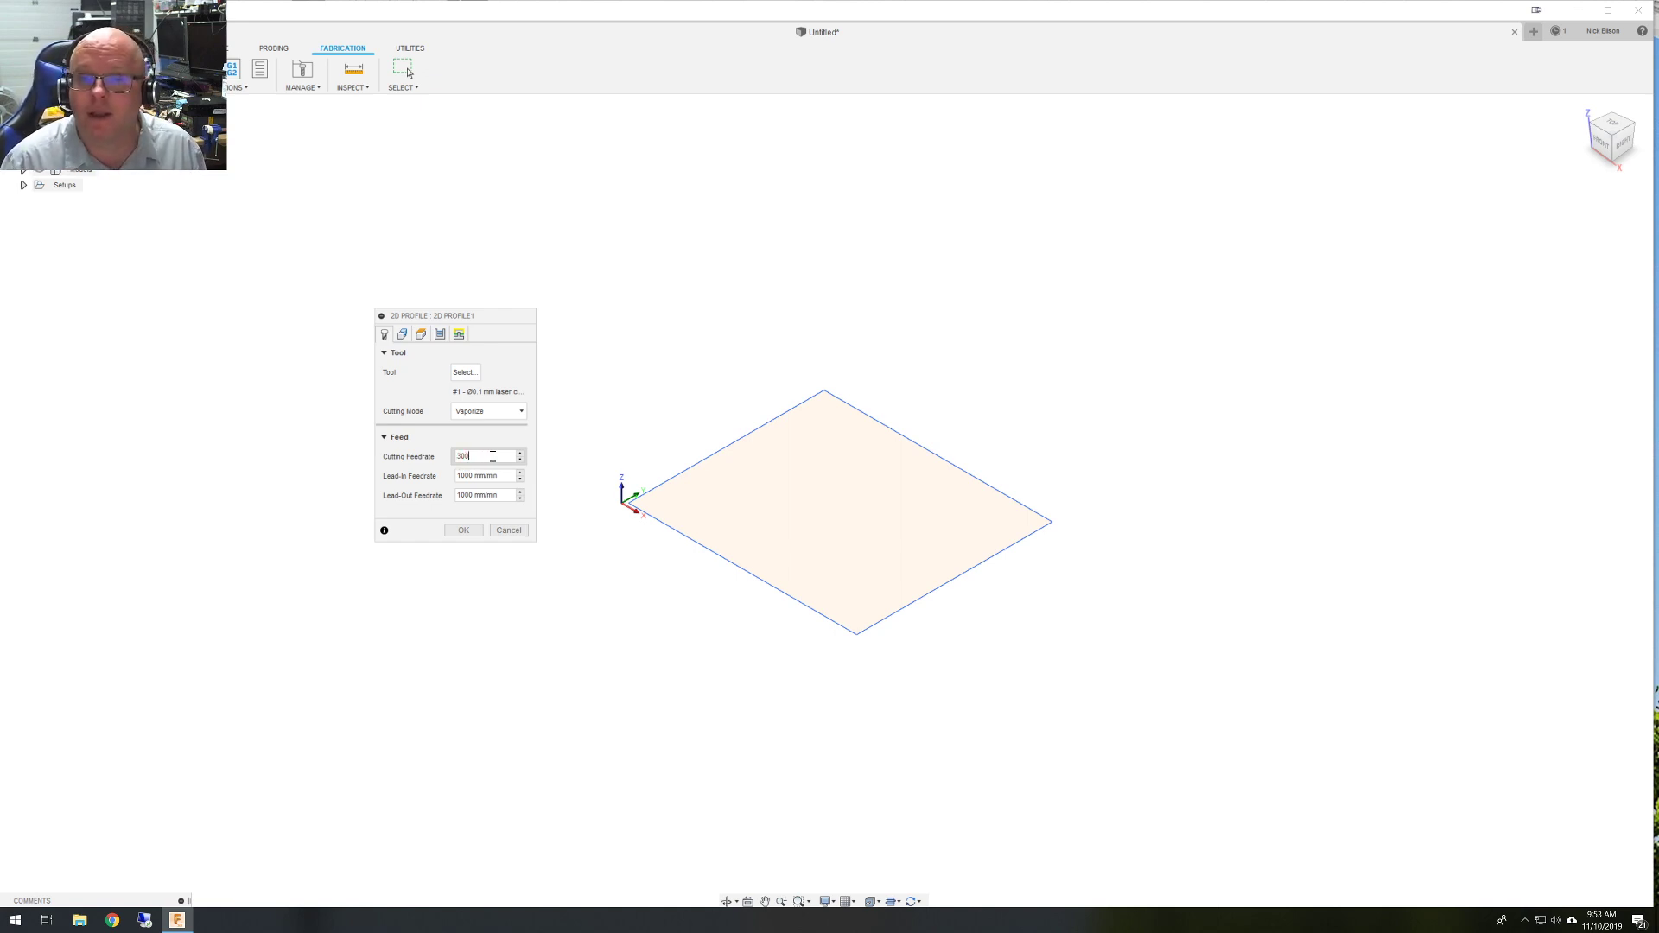
{"action": "type", "text": " mm/mi"}
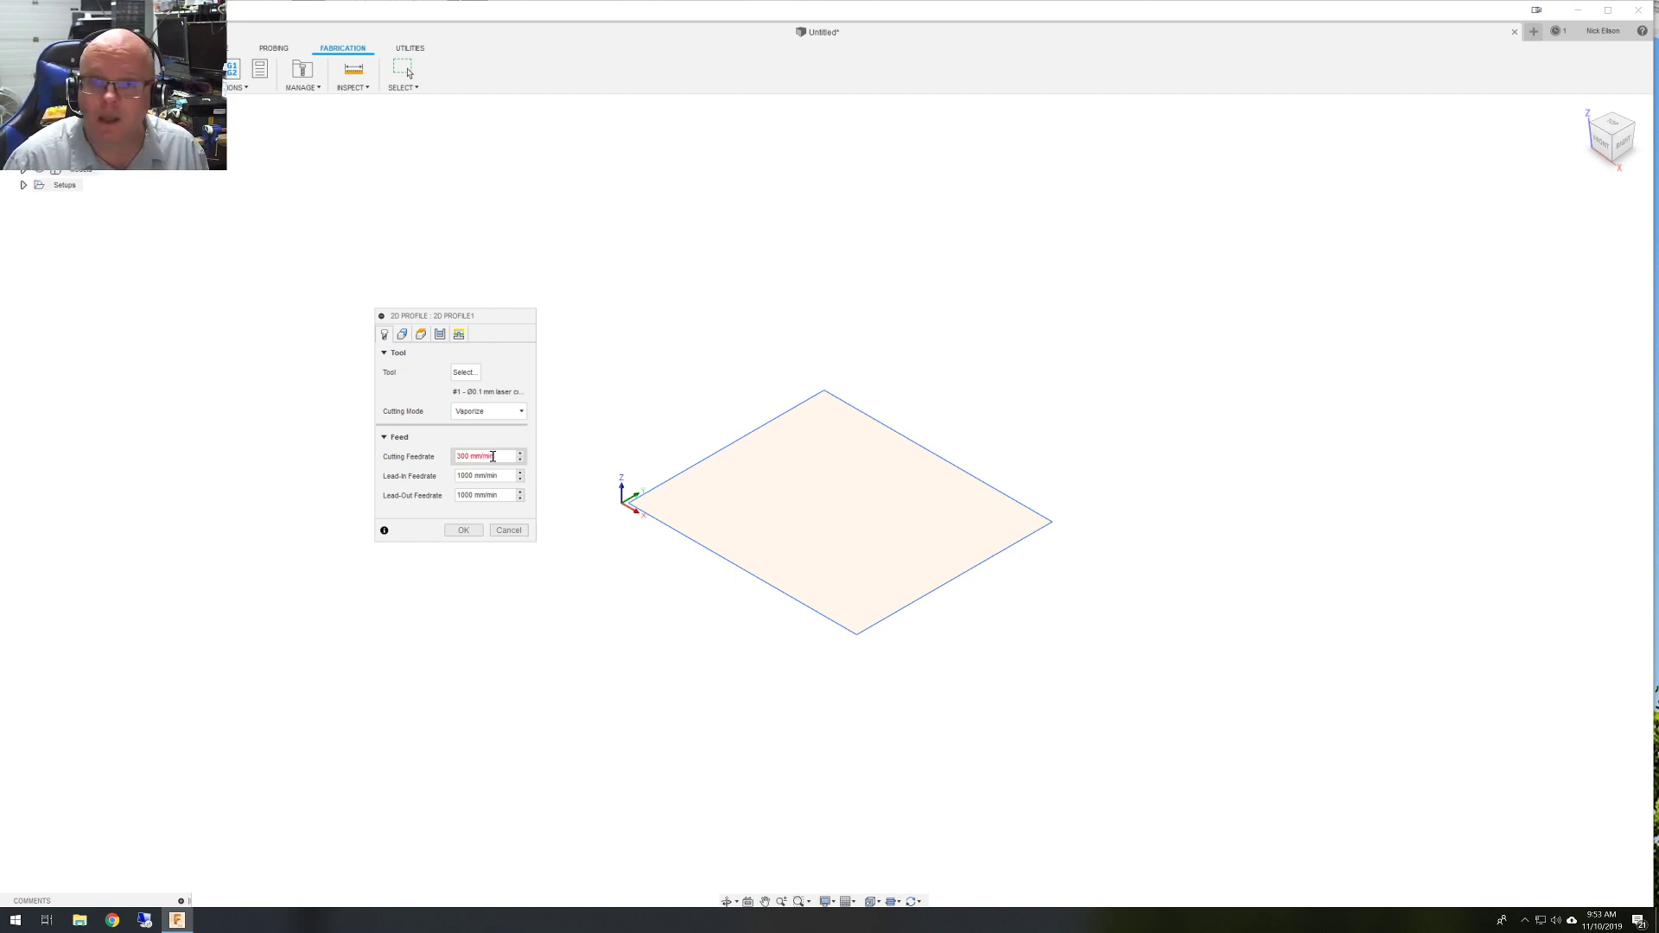
{"action": "type", "text": "n"}
{"action": "key", "text": "Tab"}
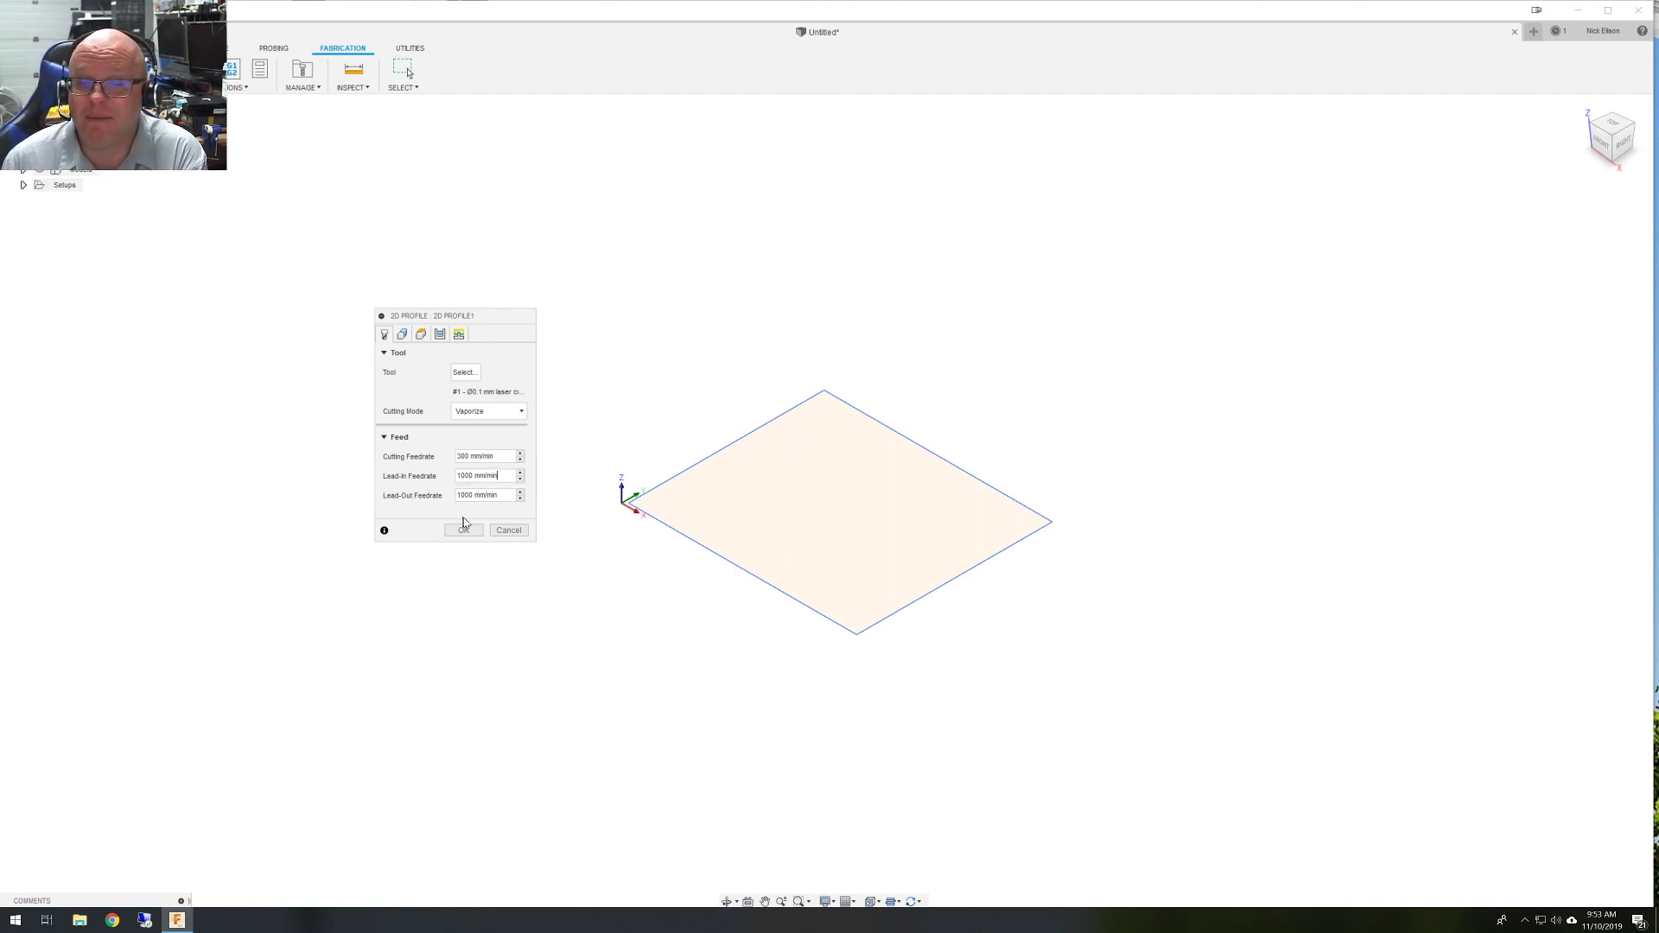
Chain-select the rectangle's outline as the contour, with the cut side set to the outside.
{"action": "left_click", "coordinate": [403, 334]}
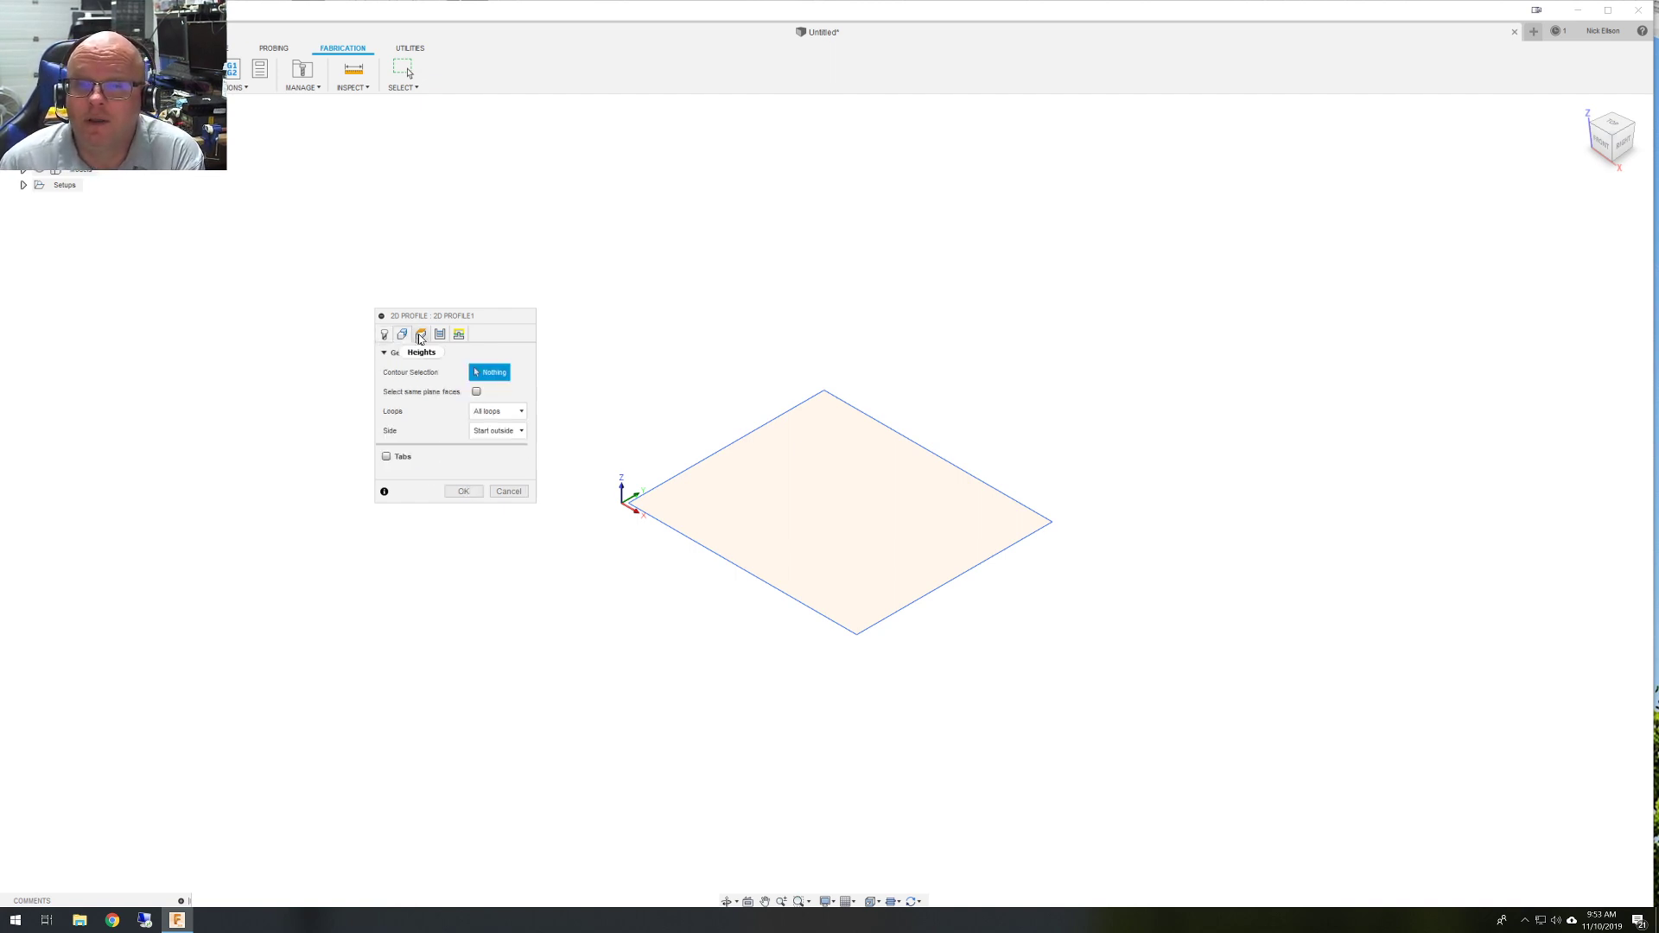
{"action": "left_click", "coordinate": [696, 466]}
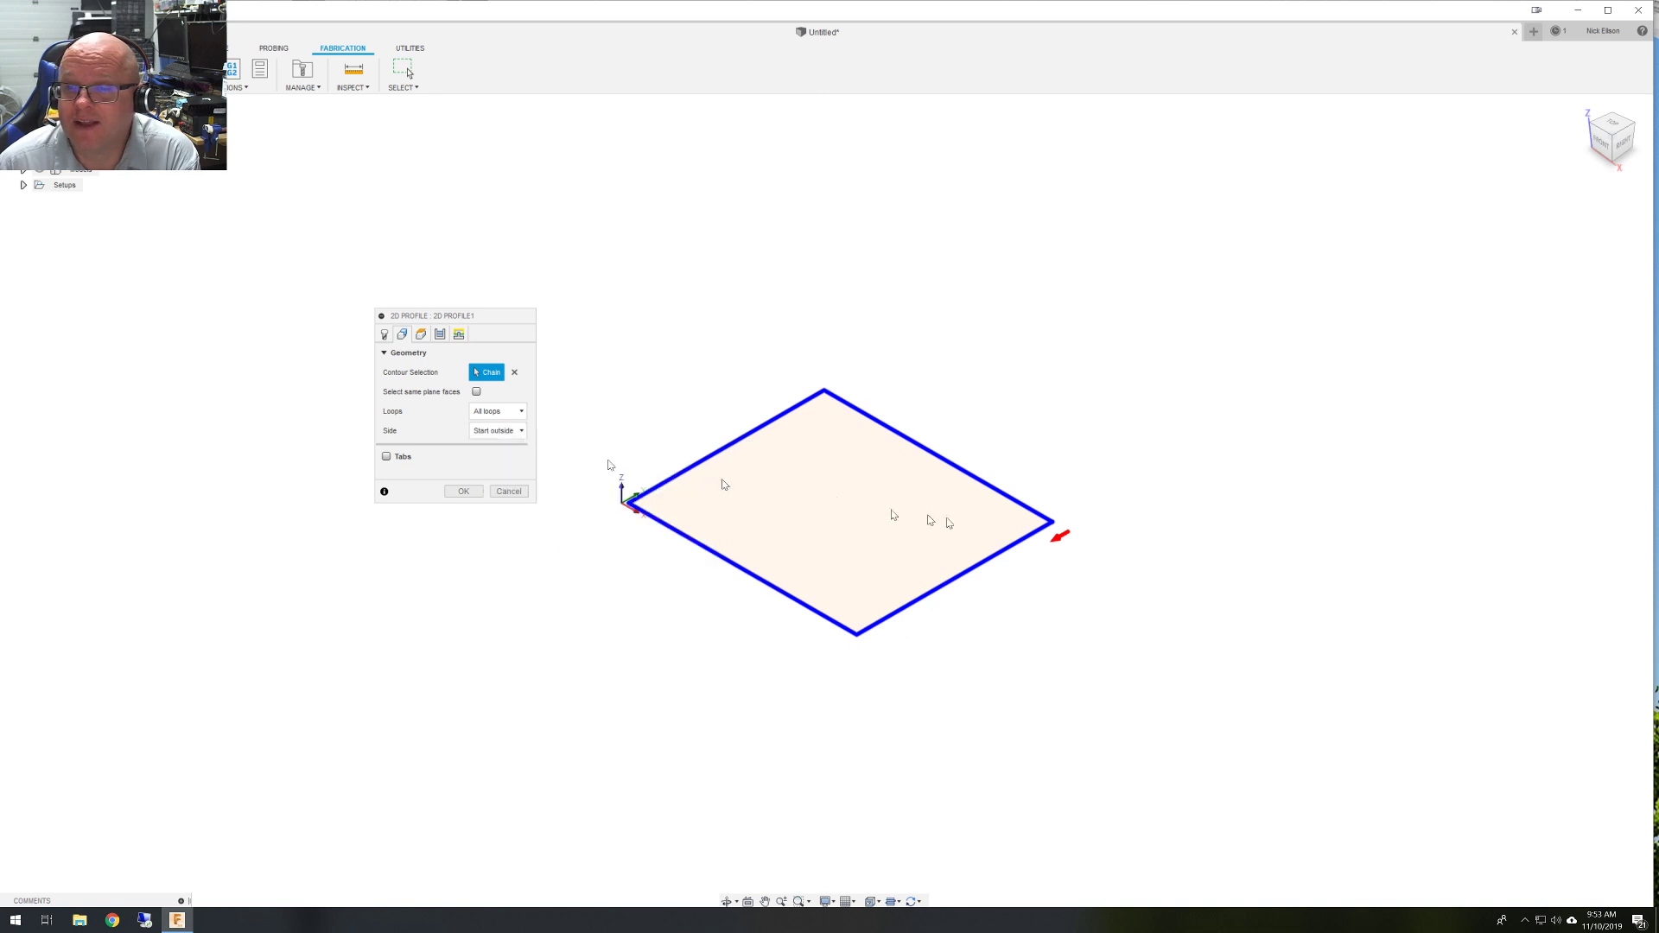
{"action": "left_click", "coordinate": [1060, 540]}
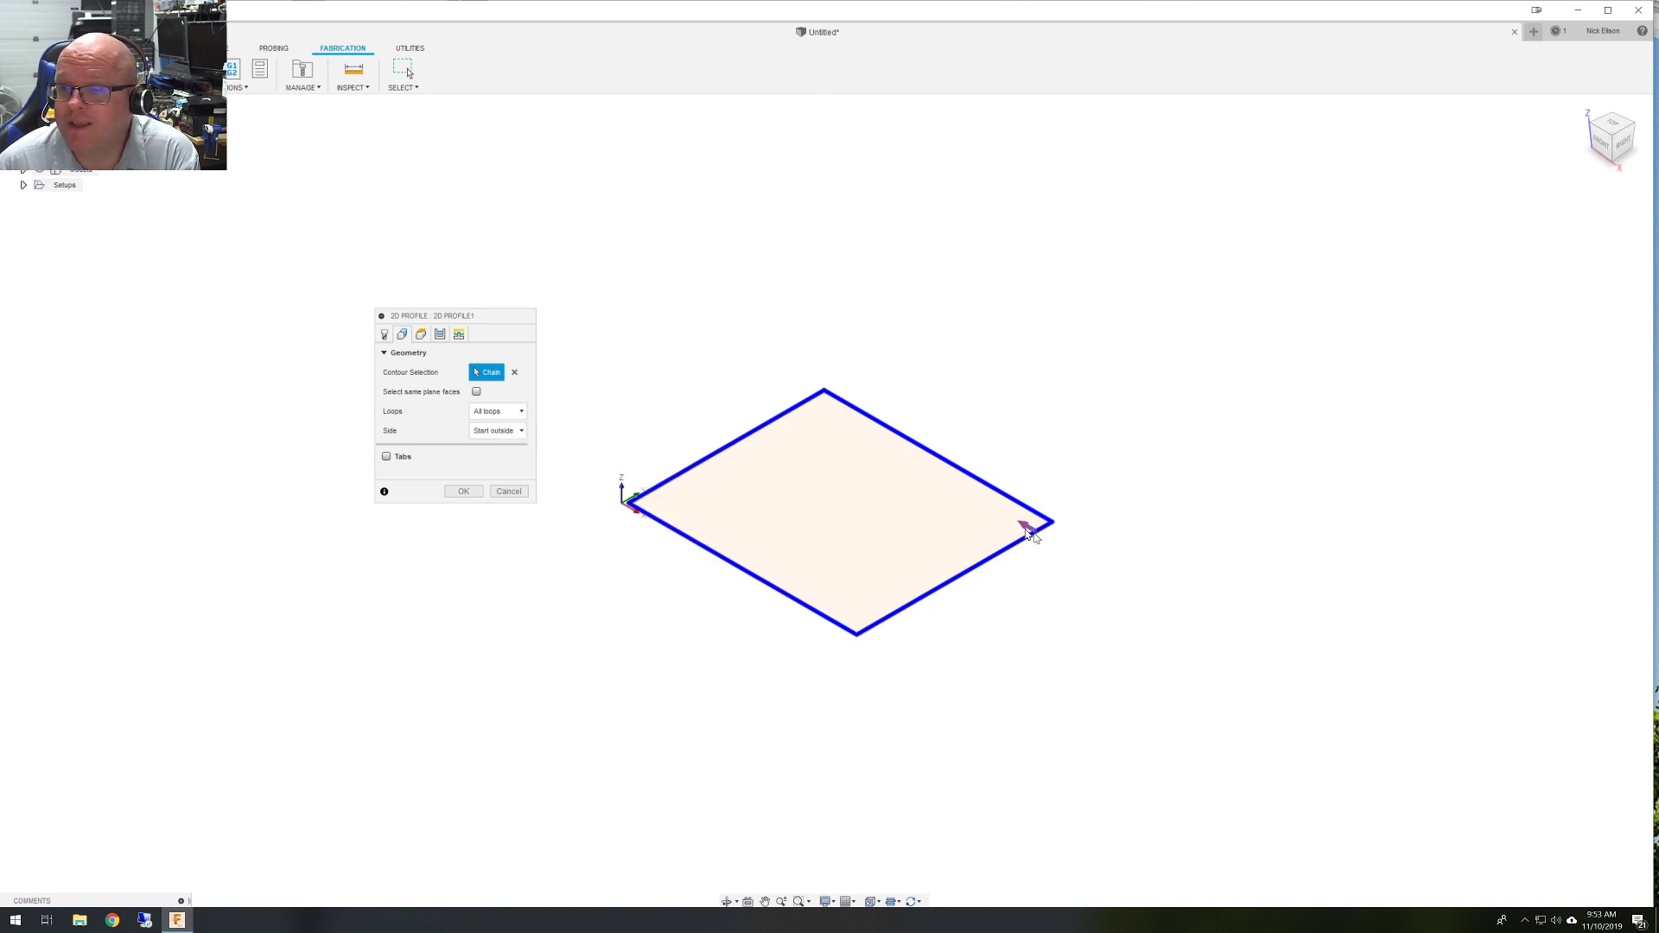
{"action": "left_click", "coordinate": [1027, 527]}
{"action": "left_click", "coordinate": [1057, 537]}
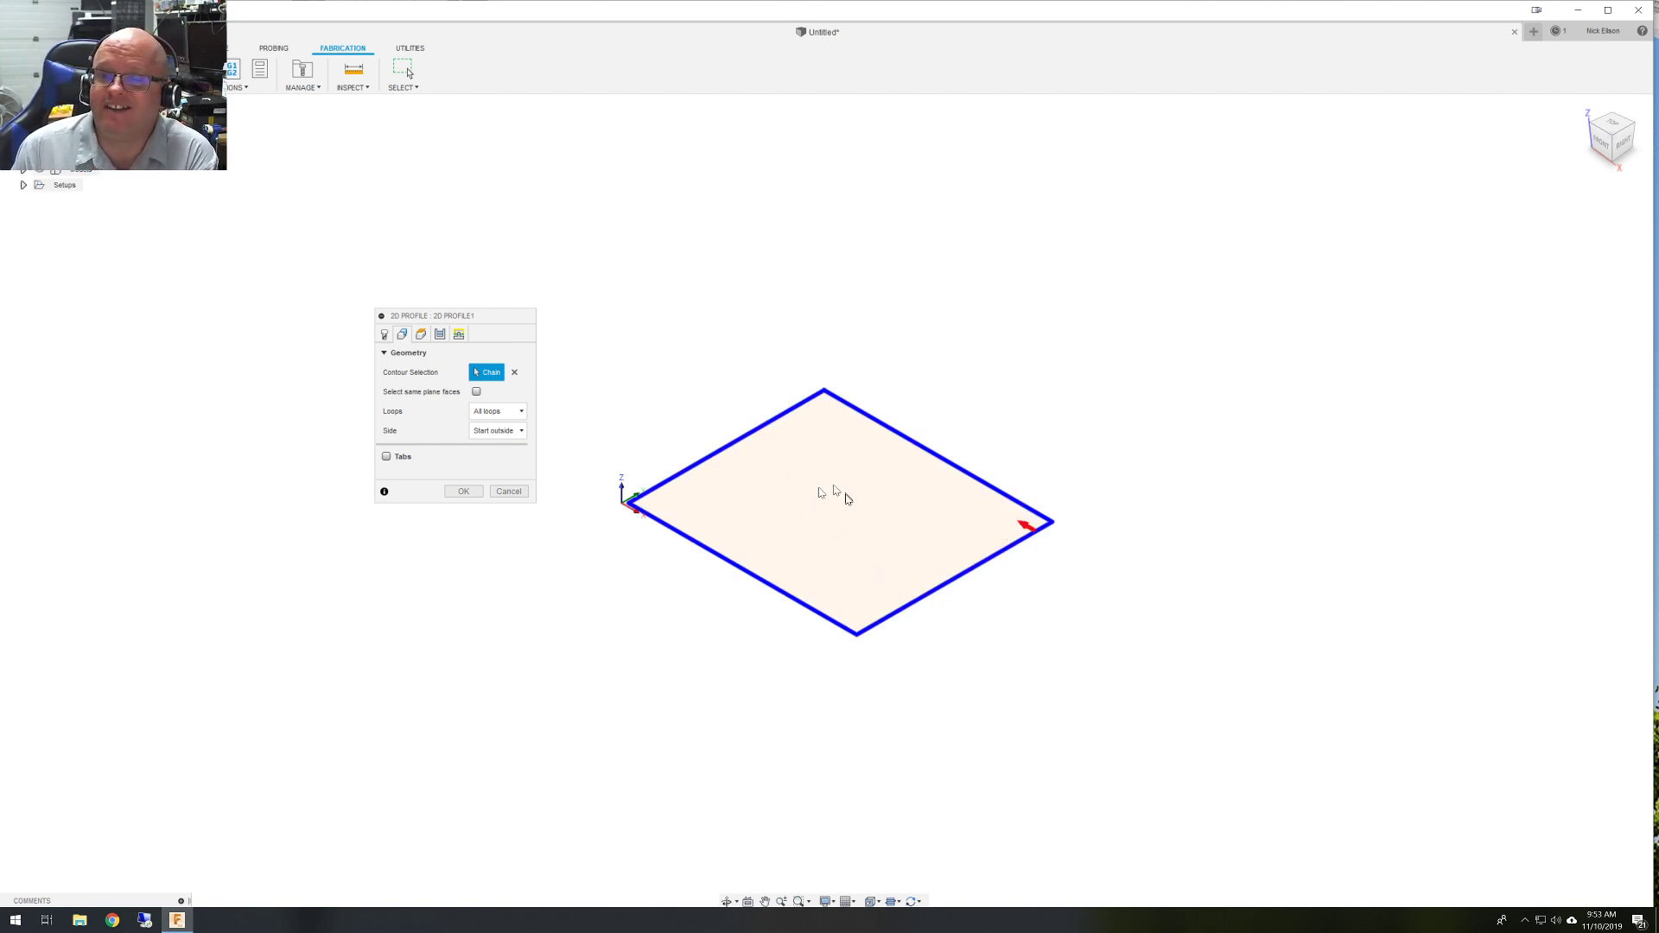
{"action": "left_click", "coordinate": [896, 434]}
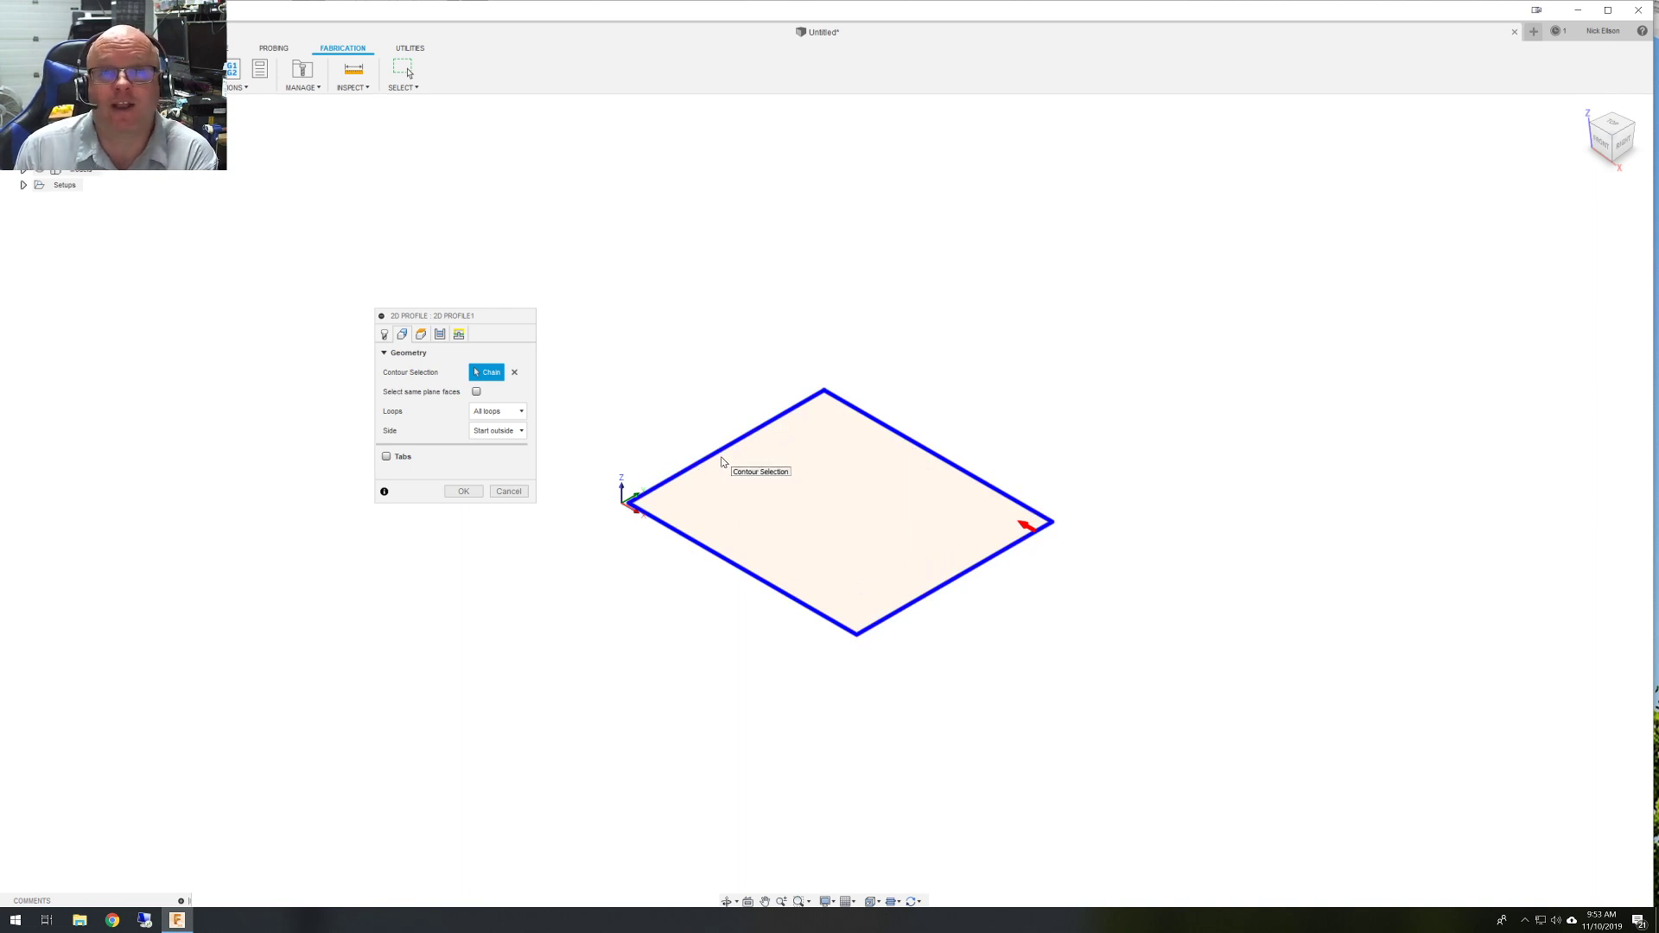
{"action": "left_click", "coordinate": [1025, 527]}
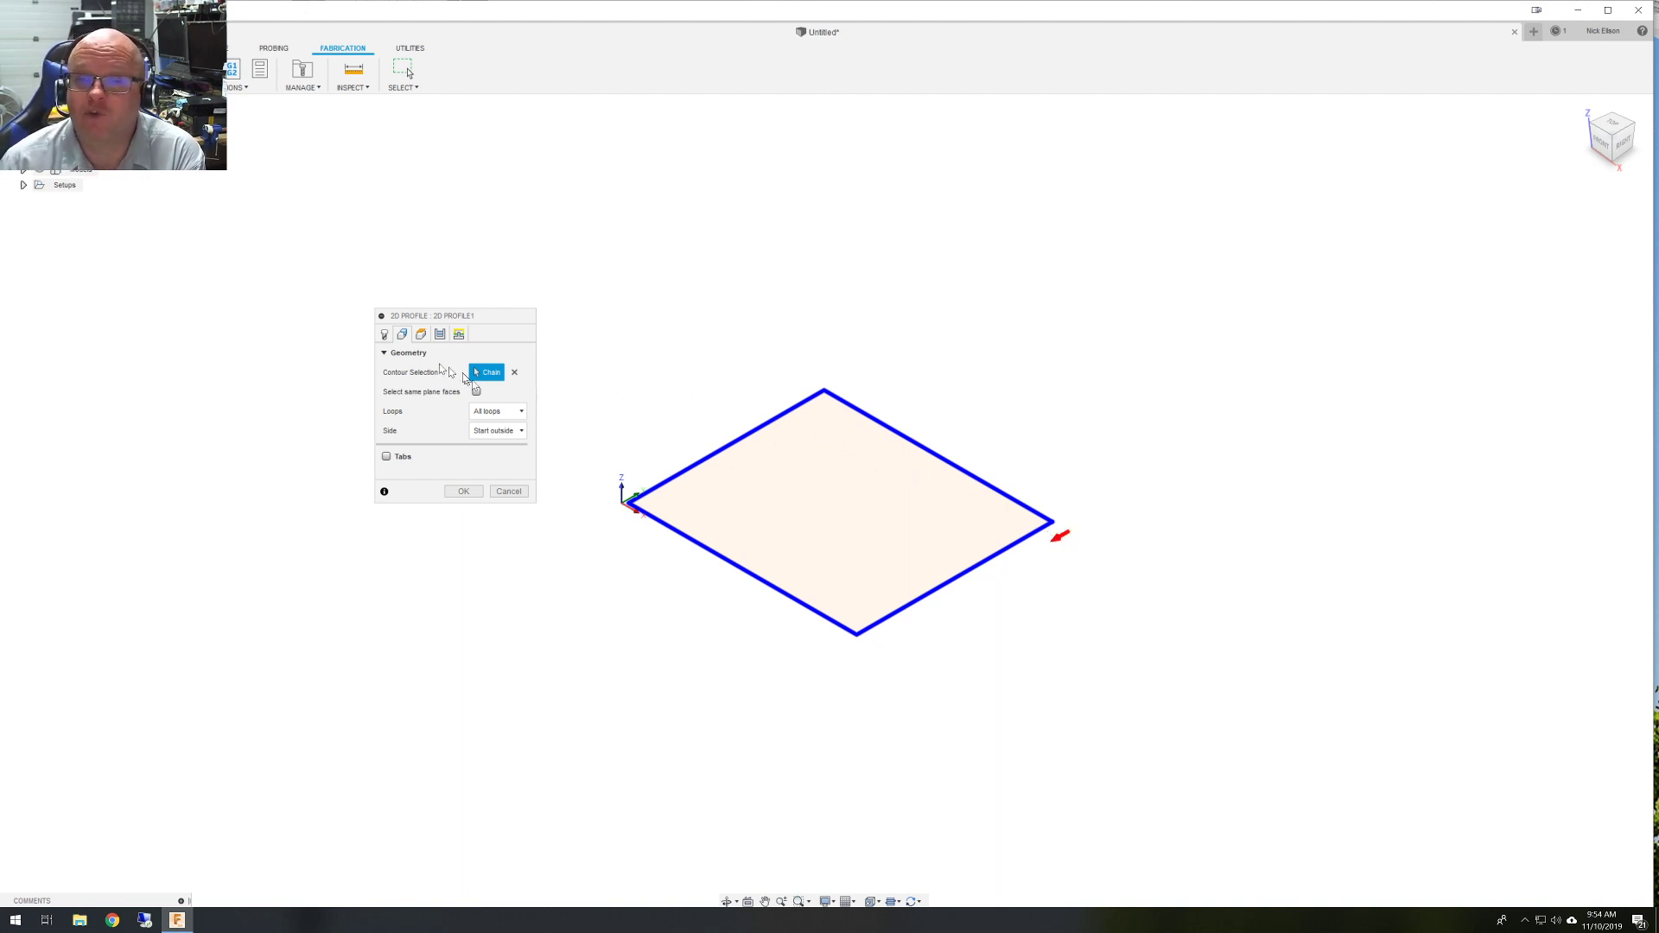
{"action": "left_click", "coordinate": [422, 335]}
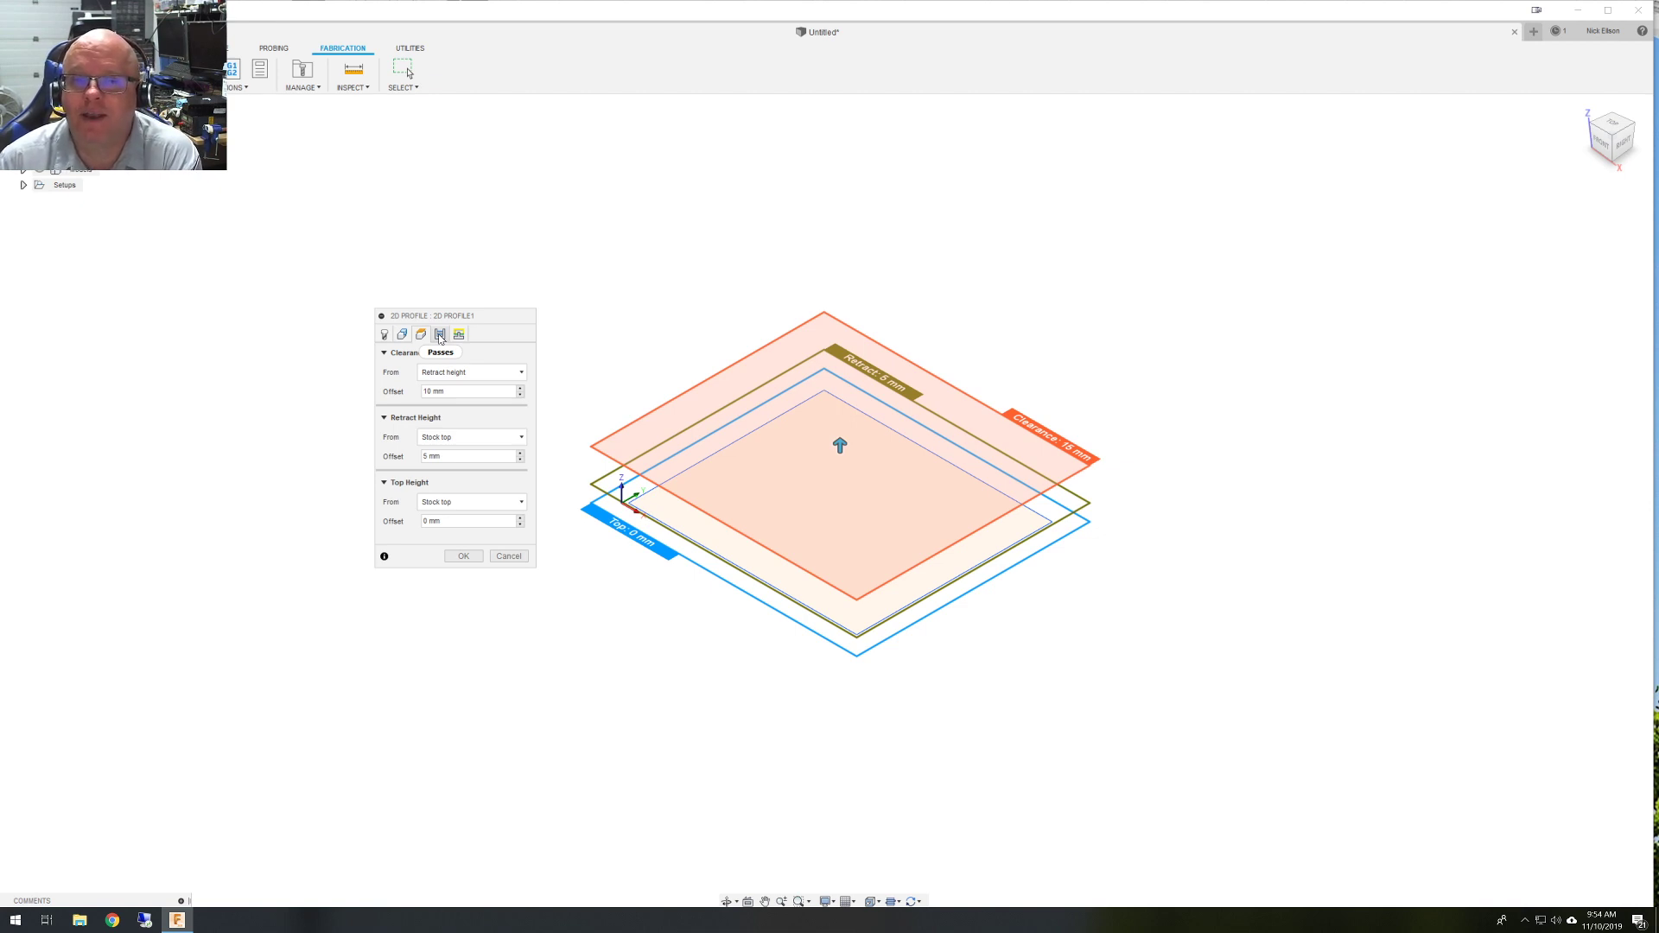
Set Sideways Compensation to Center on the Passes tab.
{"action": "left_click", "coordinate": [439, 336]}
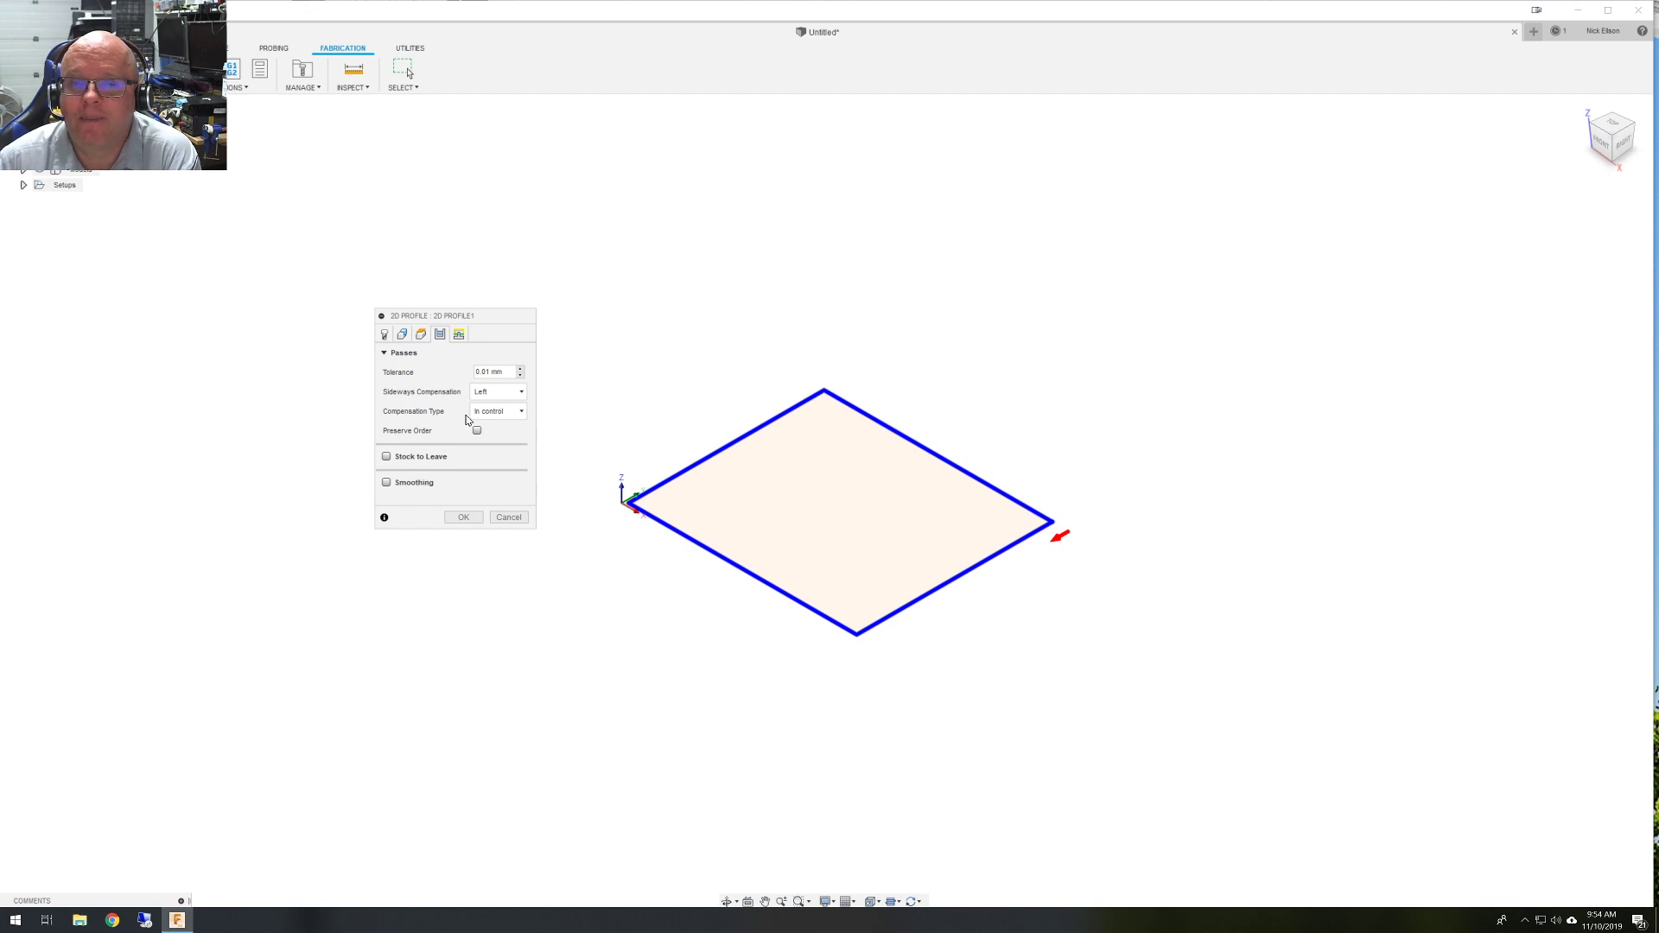
{"action": "left_click", "coordinate": [512, 396]}
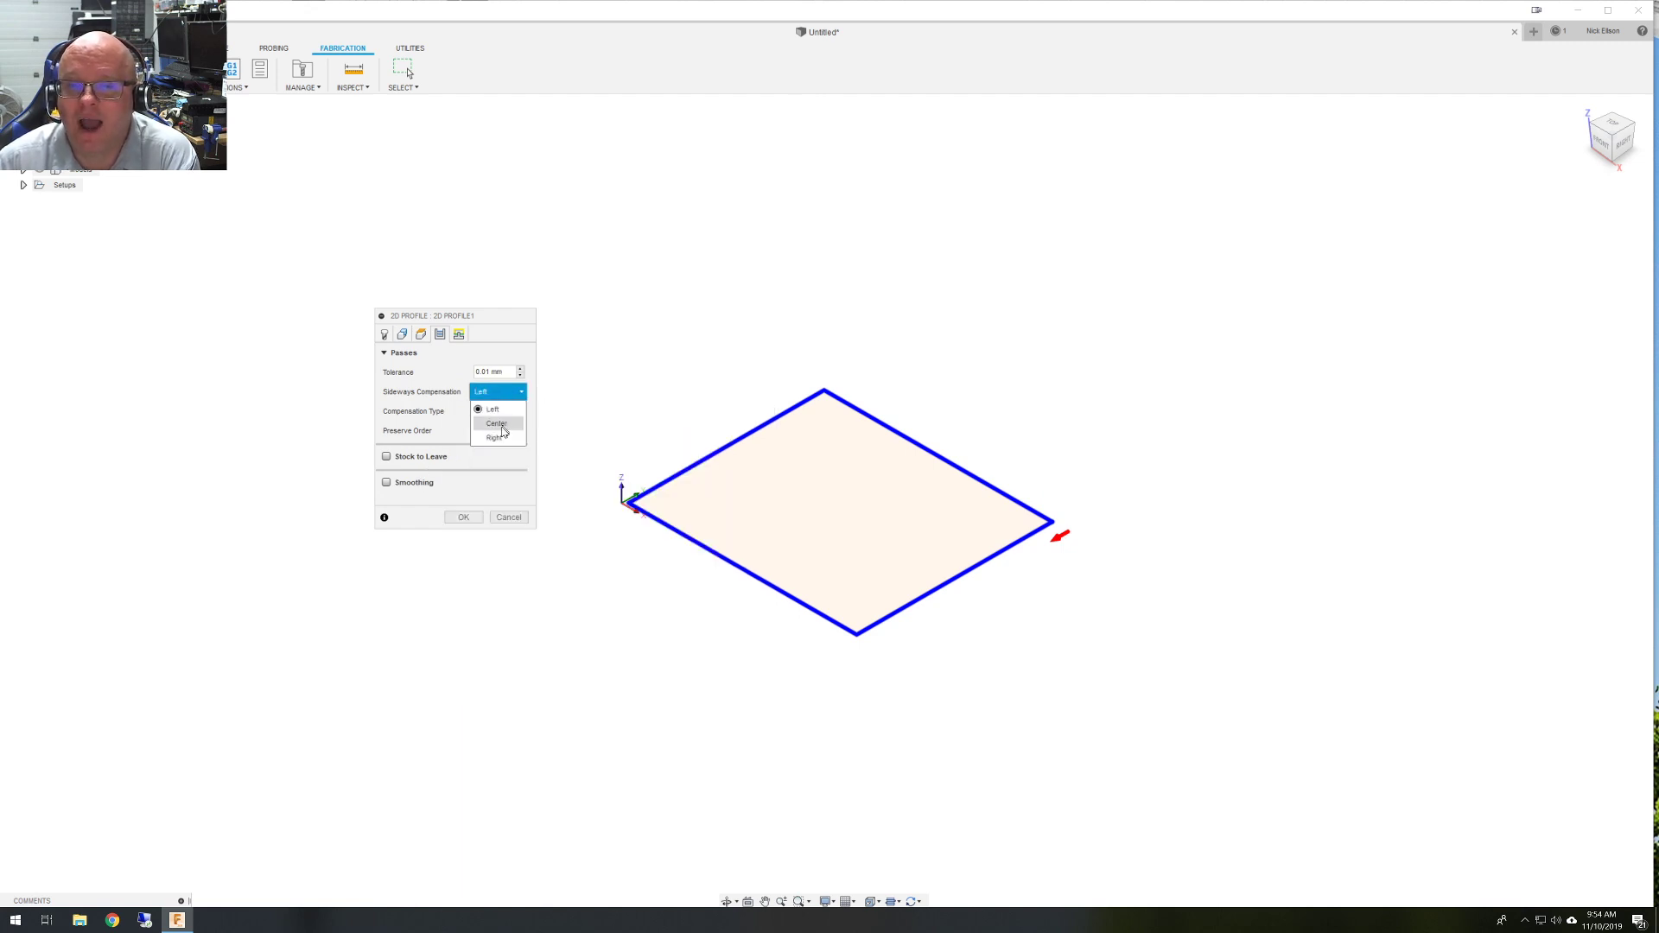
{"action": "left_click", "coordinate": [498, 423]}
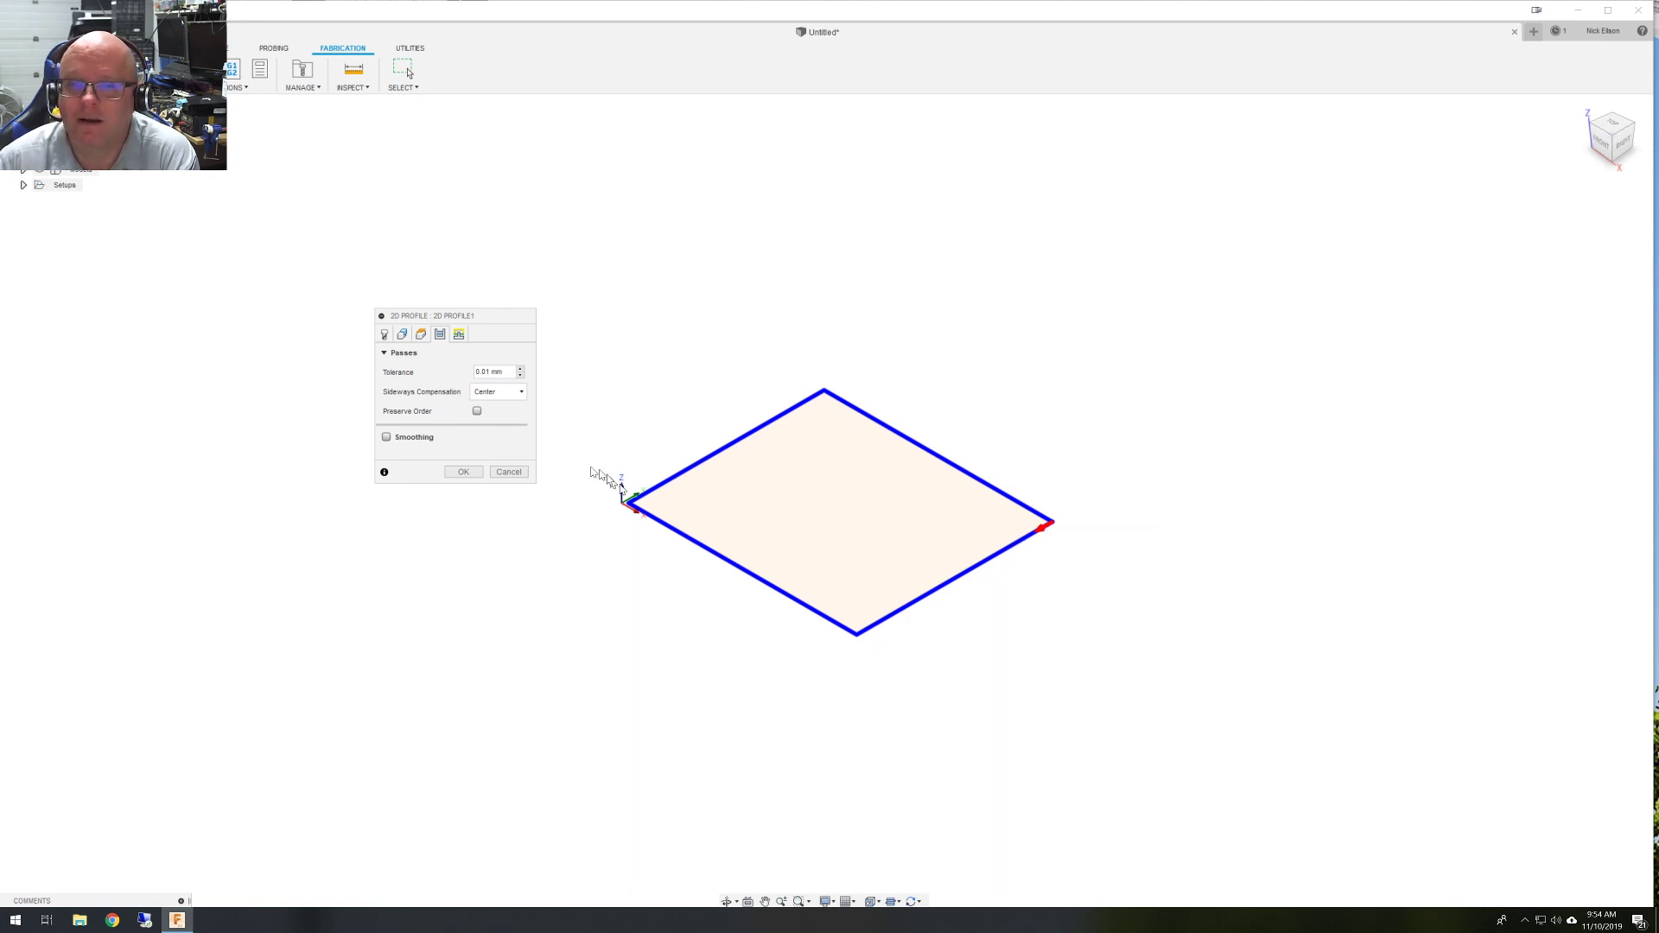
{"action": "mouse_move", "coordinate": [493, 391]}
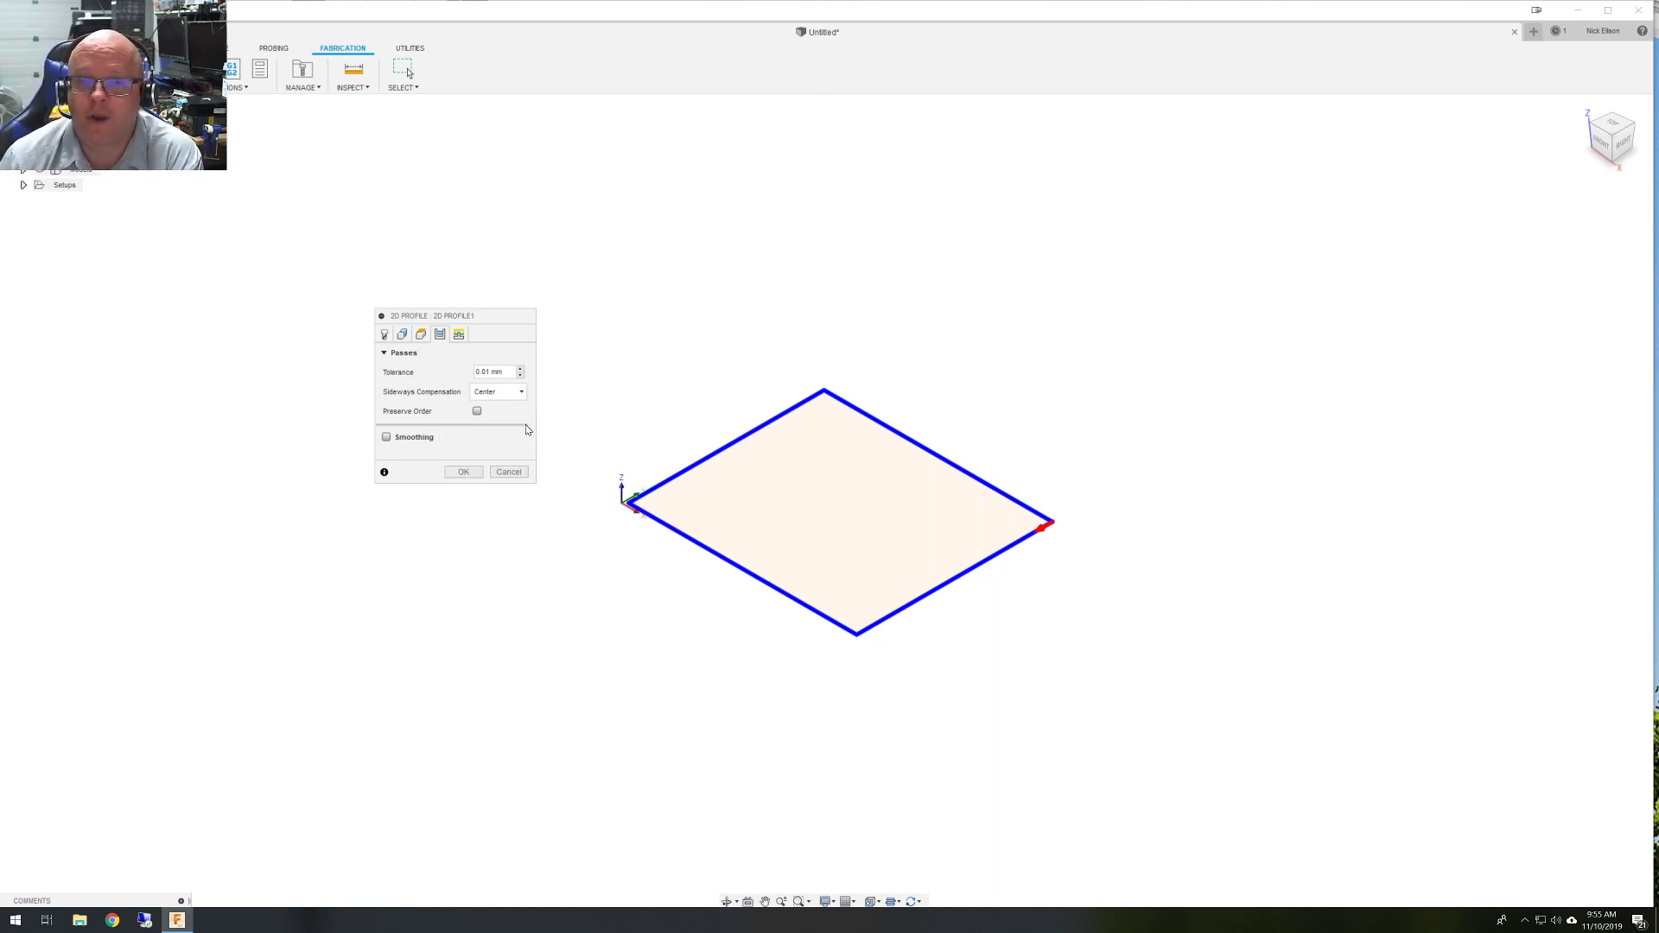
{"action": "left_click", "coordinate": [460, 336]}
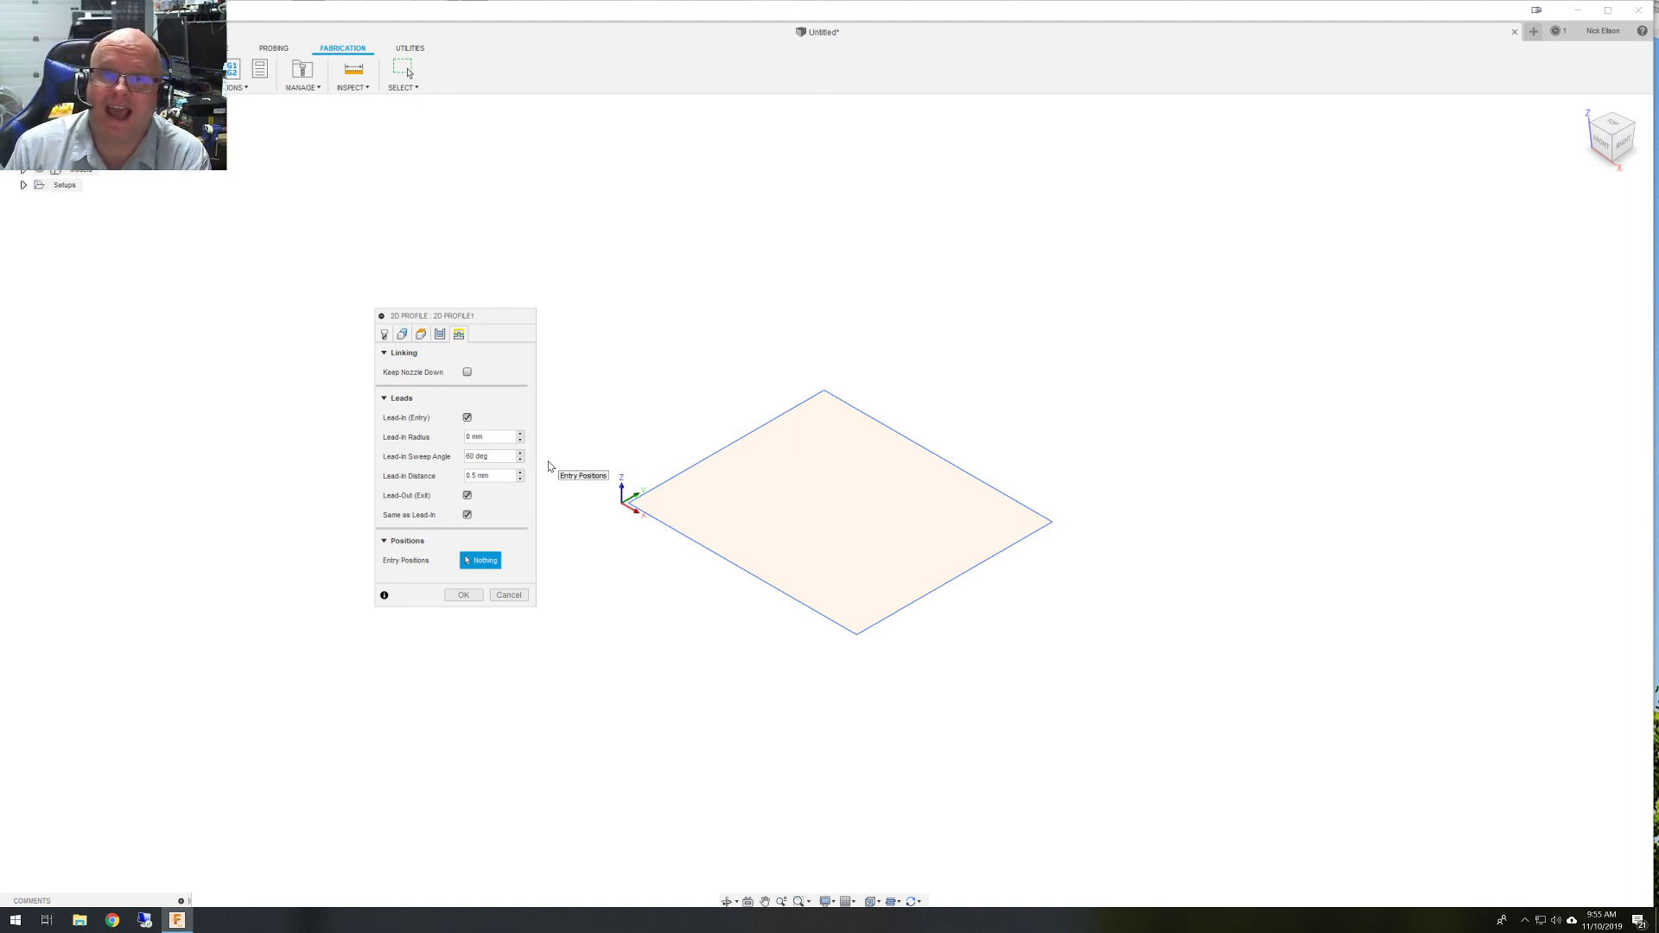
Turn off lead-in and lead-out, then finish the 2D Profile1 laser operation.
{"action": "left_click", "coordinate": [467, 417]}
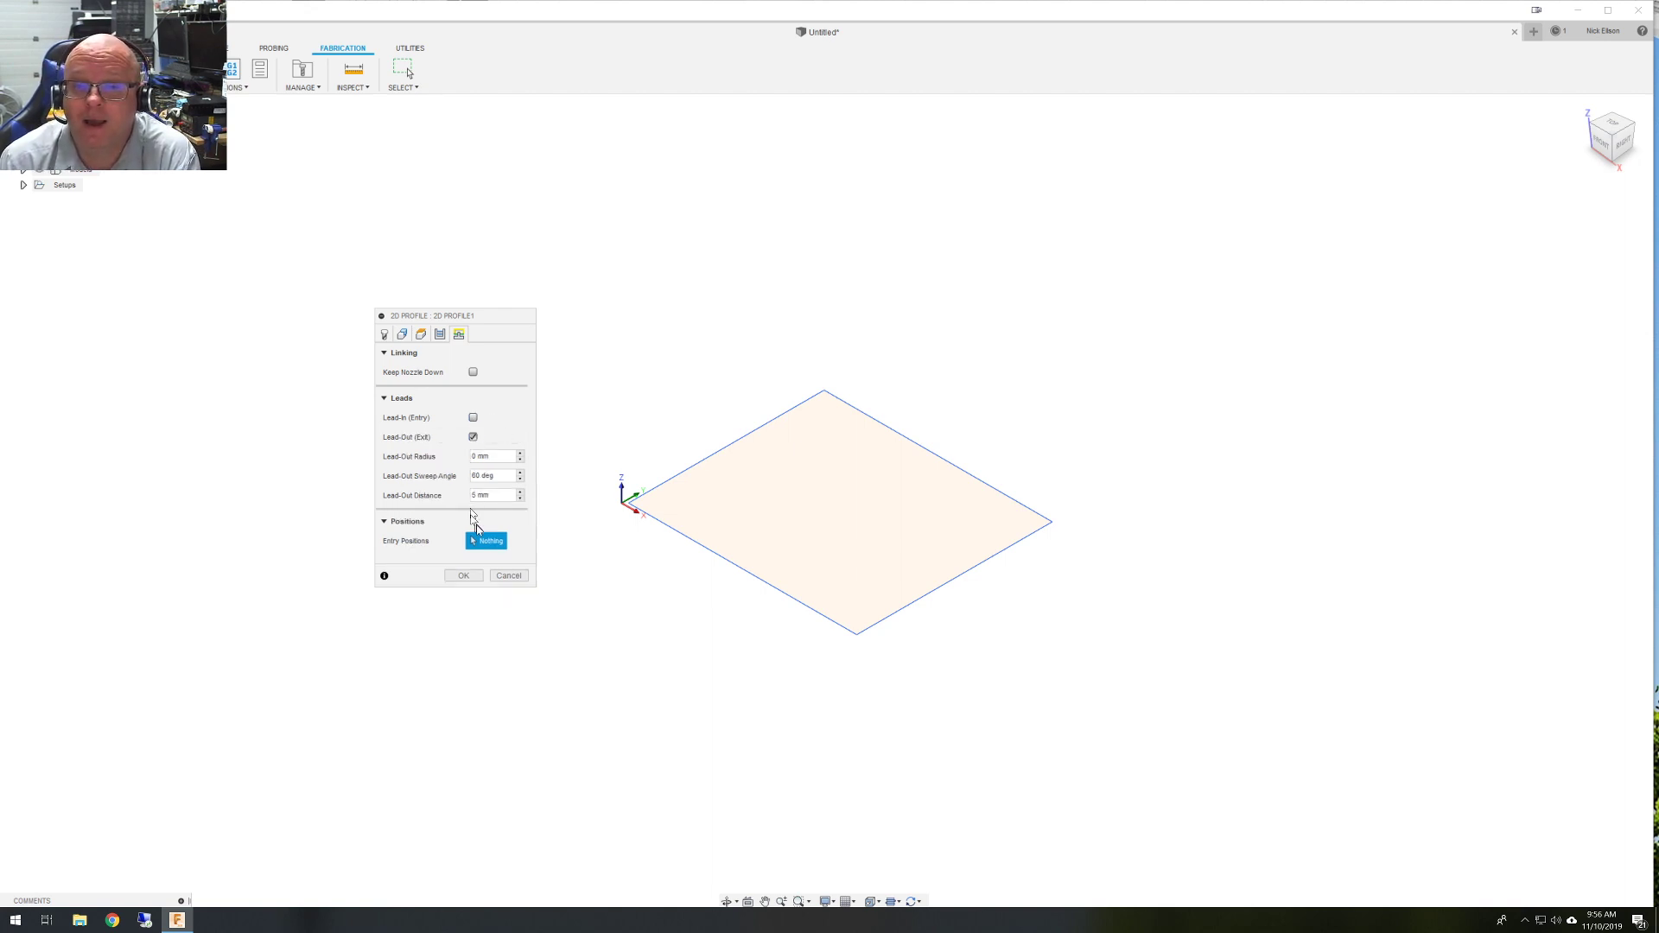
{"action": "left_click", "coordinate": [473, 436]}
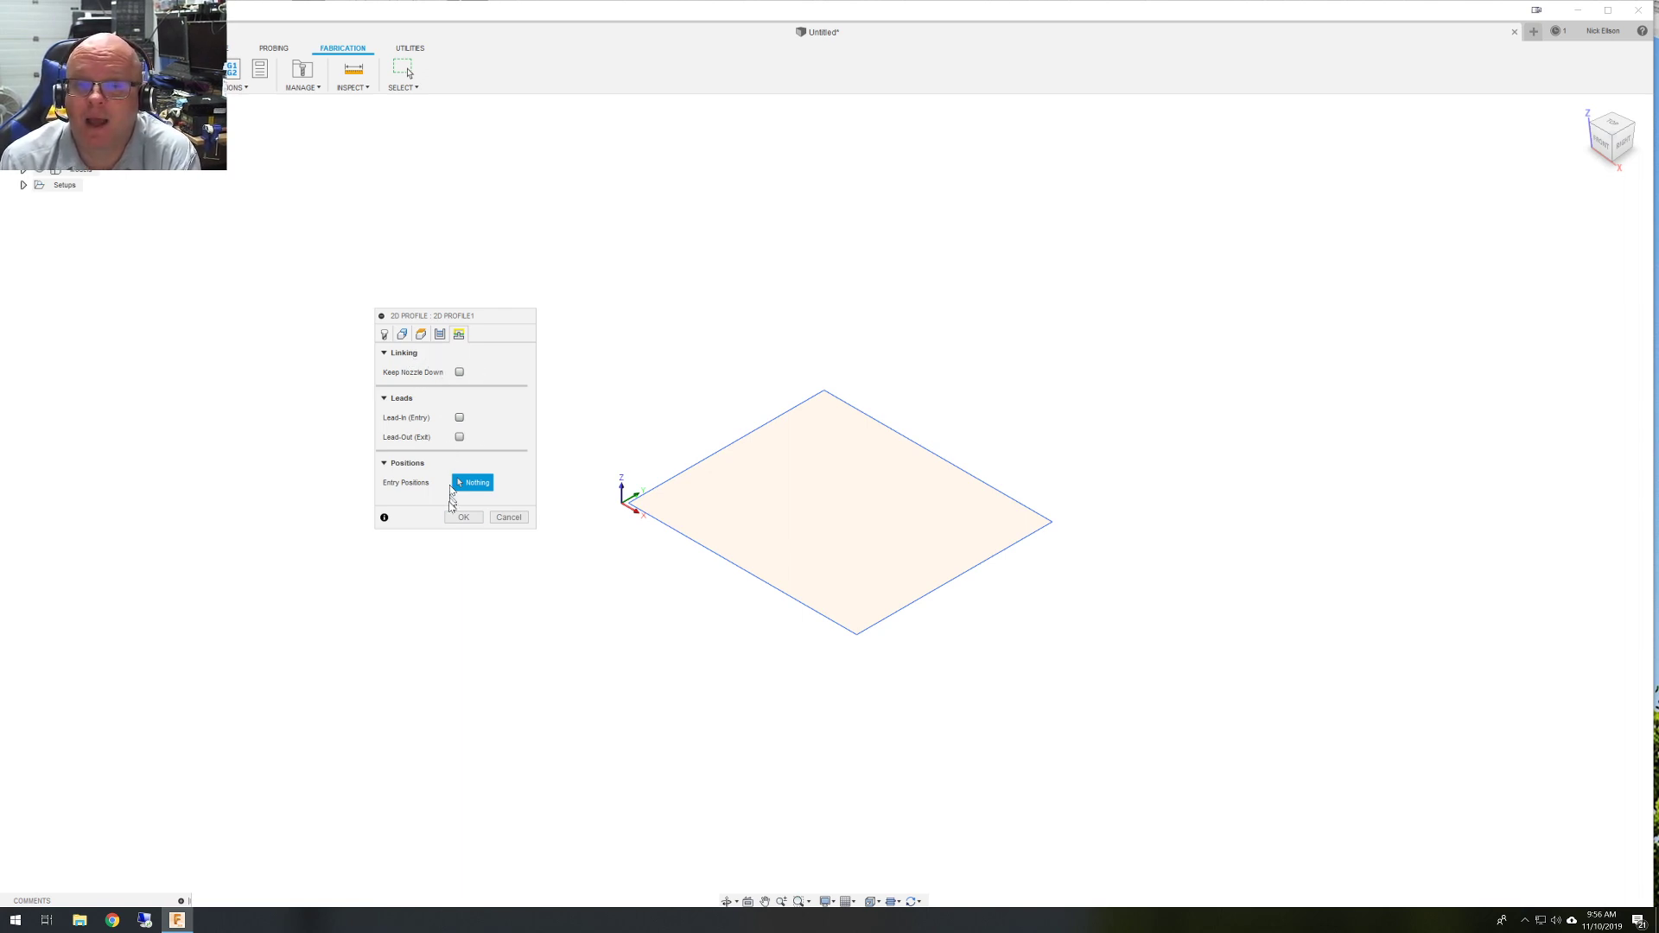
{"action": "left_click", "coordinate": [463, 518]}
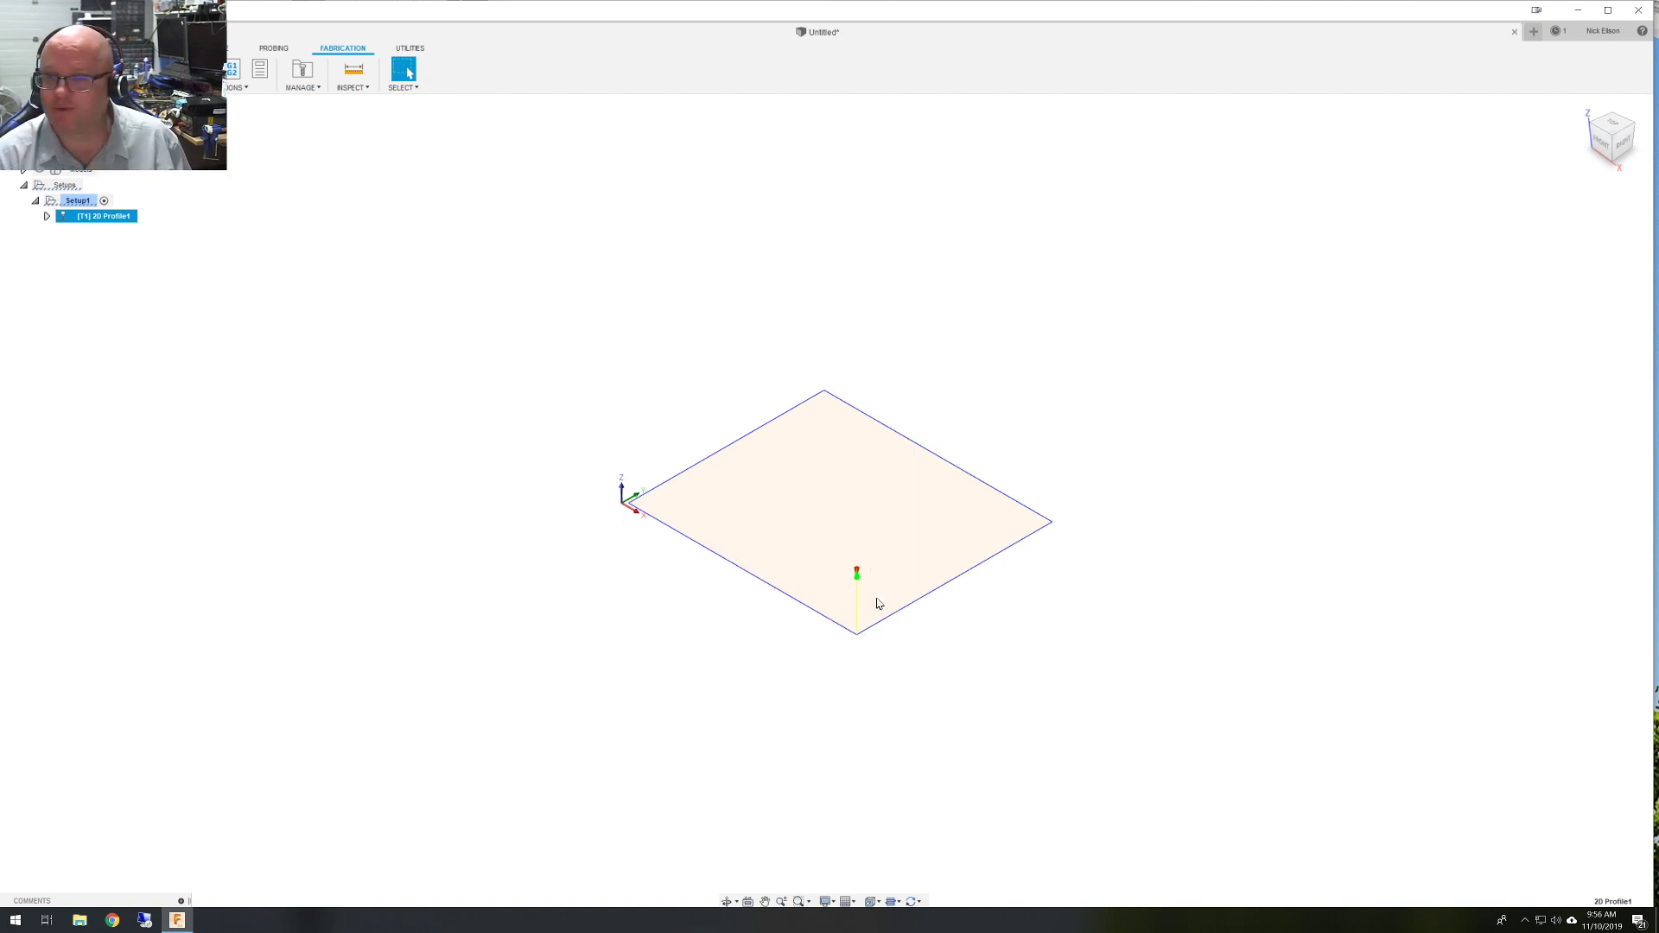
Tilt the view slightly and open the context menu for [T1] 2D Profile1.
{"action": "mouse_move", "coordinate": [877, 599]}
{"action": "middle_mouse_down", "text": "shift"}
{"action": "mouse_move", "coordinate": [882, 545]}
{"action": "mouse_move", "coordinate": [853, 615]}
{"action": "middle_mouse_up", "text": "shift"}
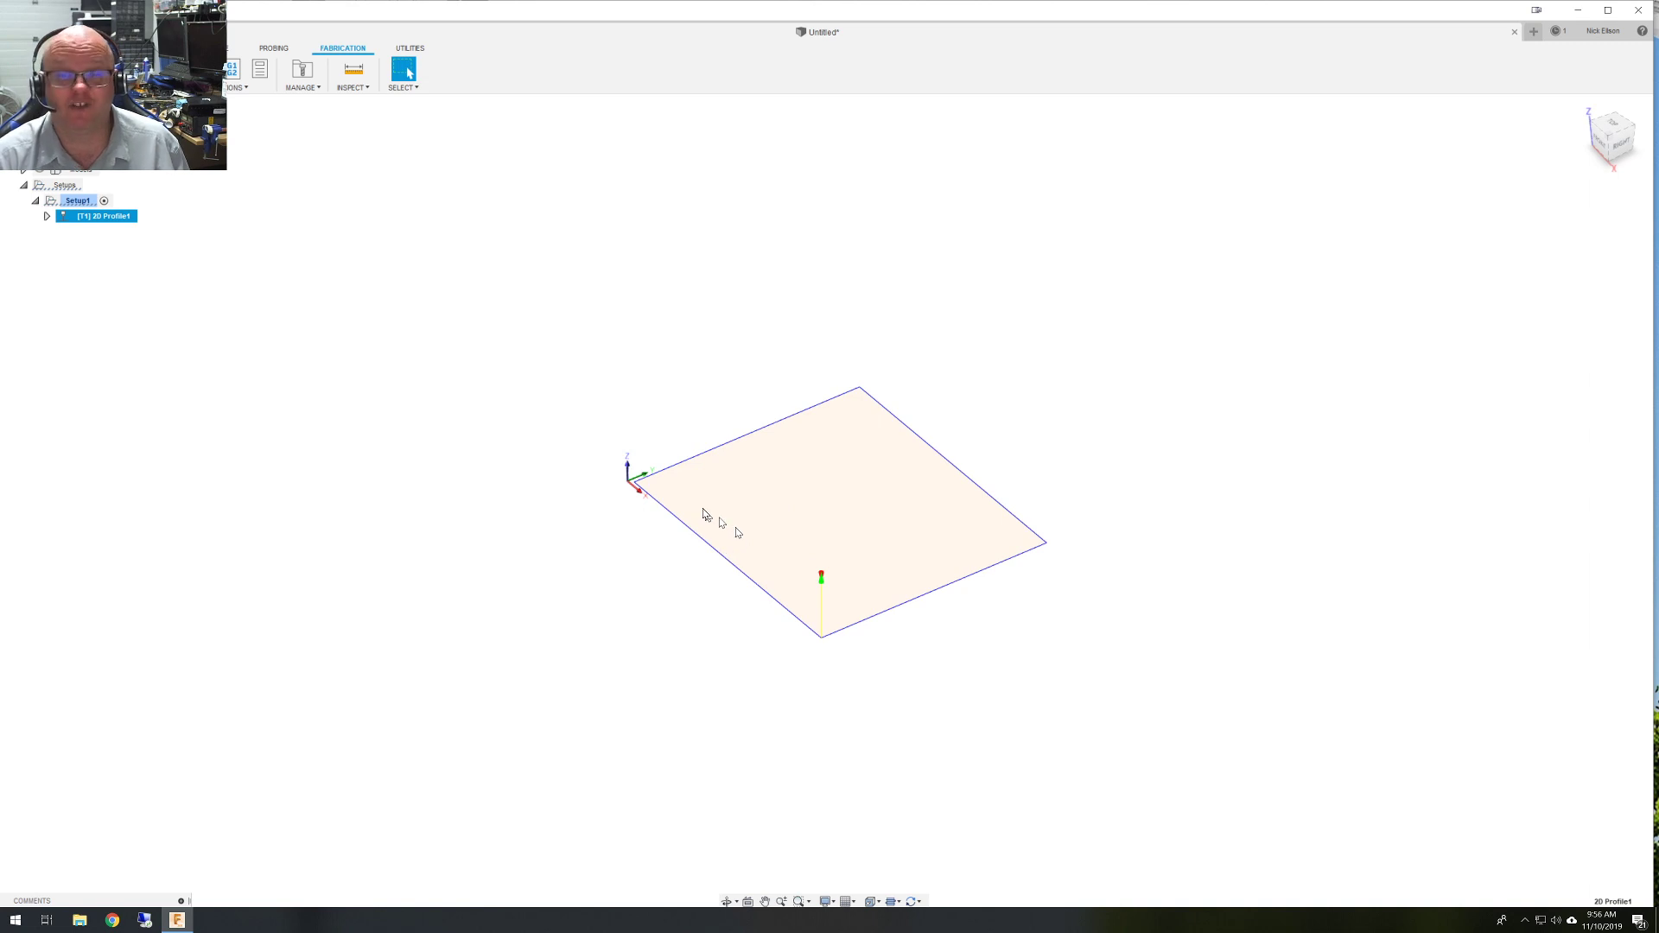
{"action": "right_click", "coordinate": [110, 220]}
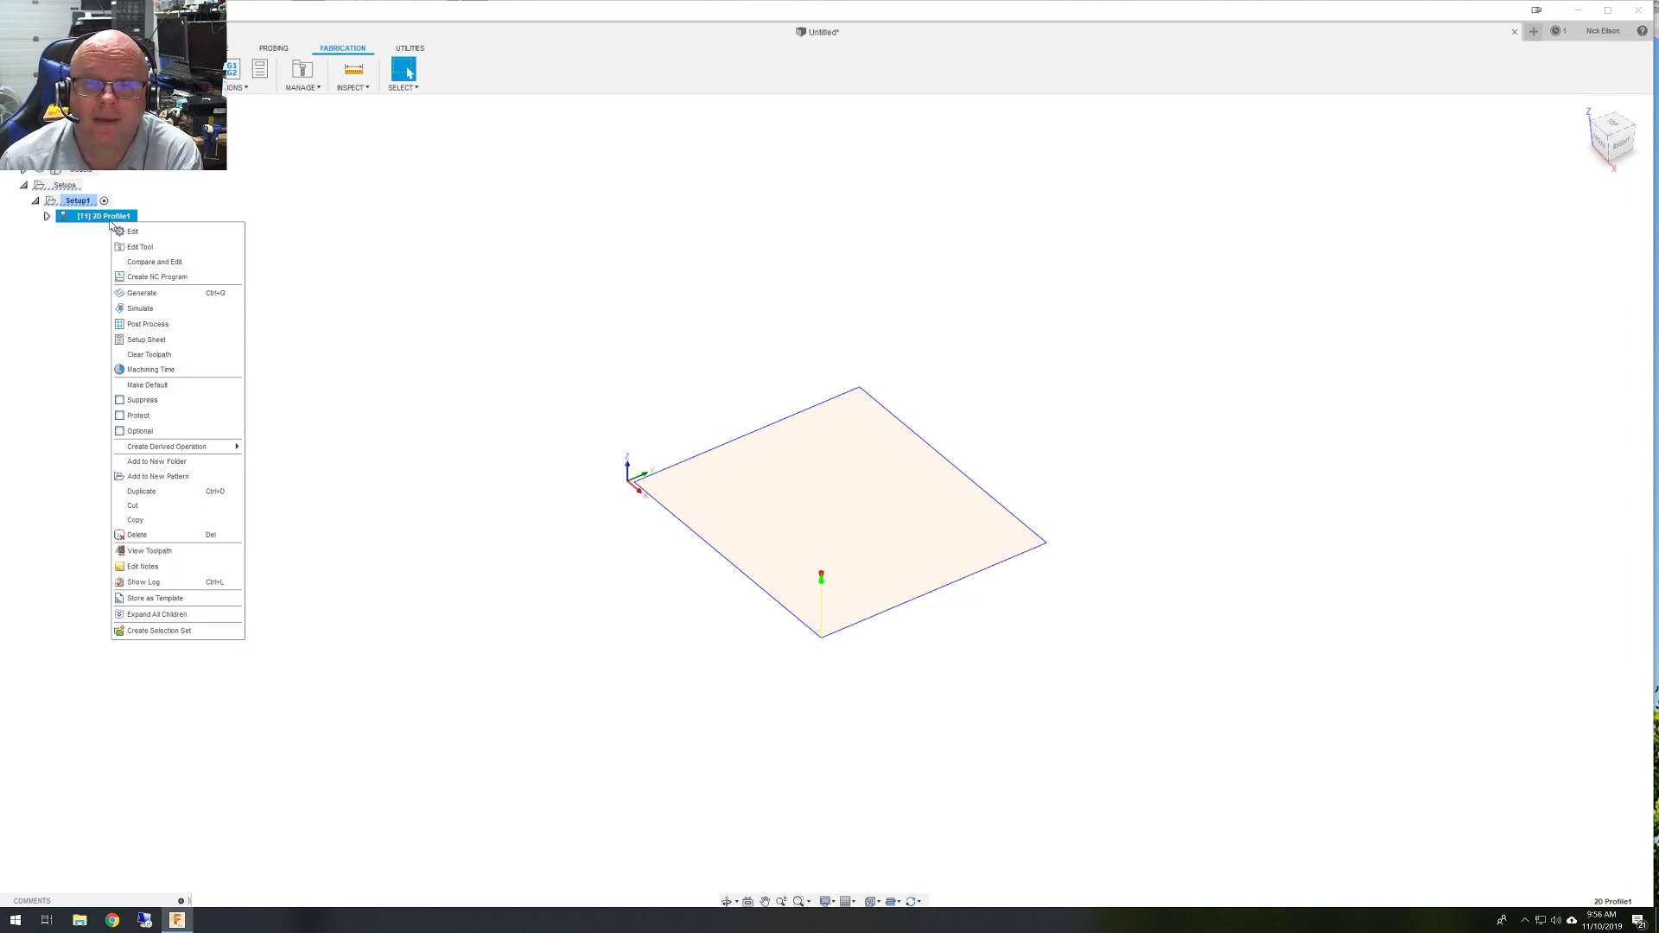
Start post processing the profile with the MPCNC_Fusion360_V10_SDcard post.
{"action": "left_click", "coordinate": [147, 324]}
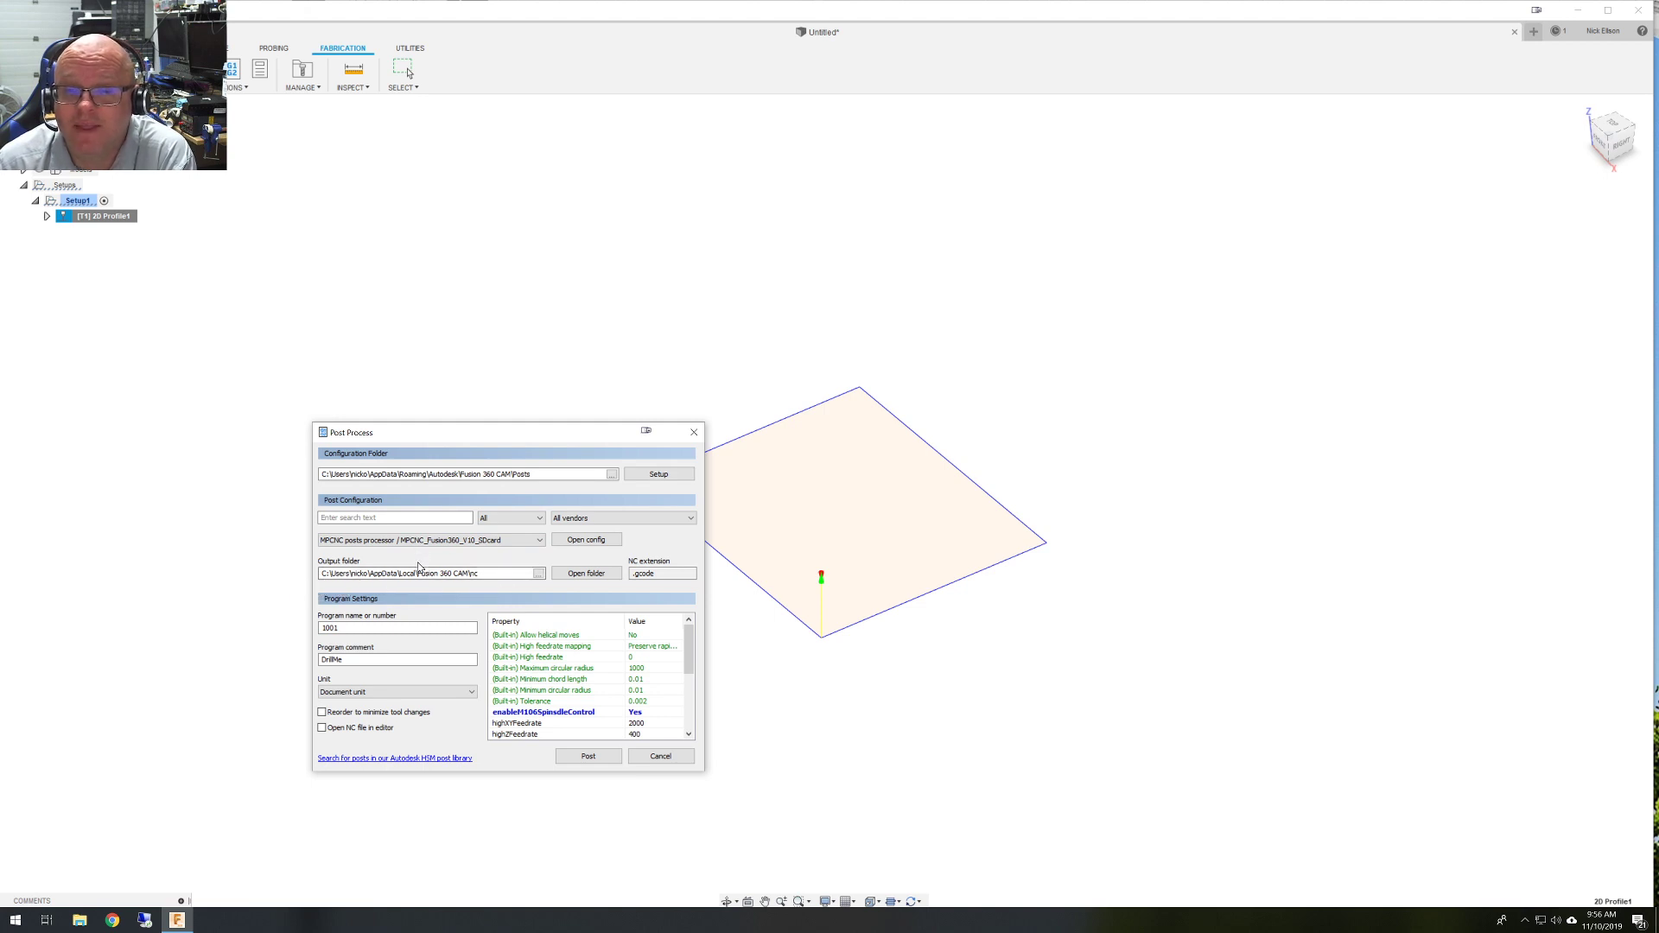
{"action": "left_click", "coordinate": [519, 541]}
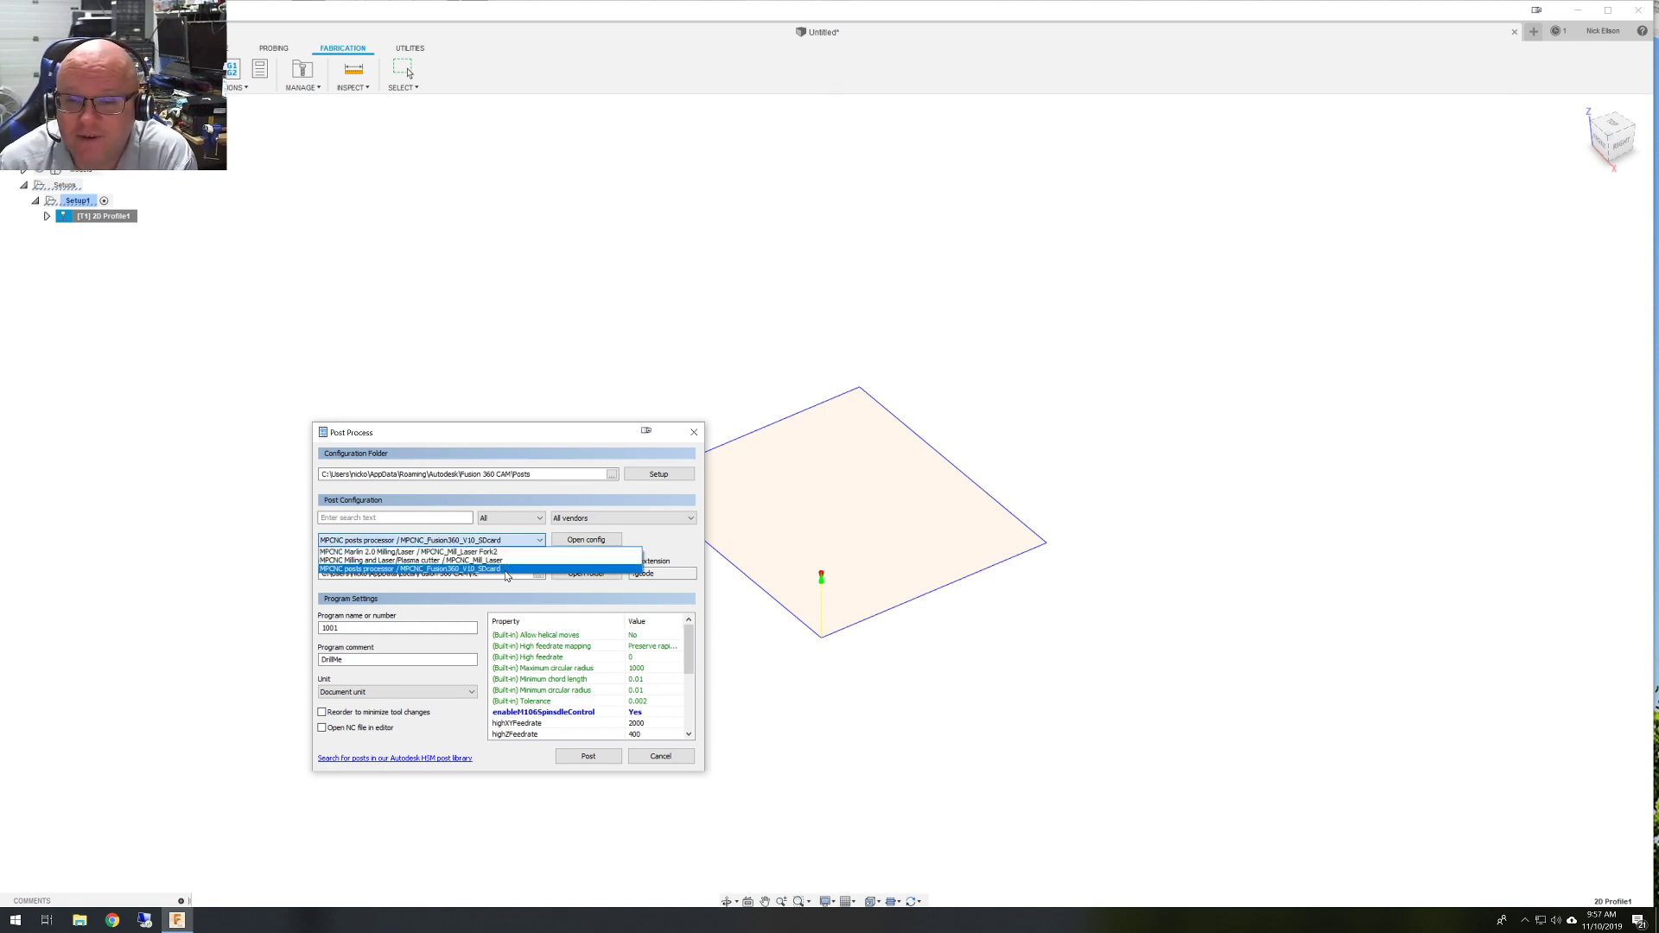
{"action": "left_click", "coordinate": [469, 570]}
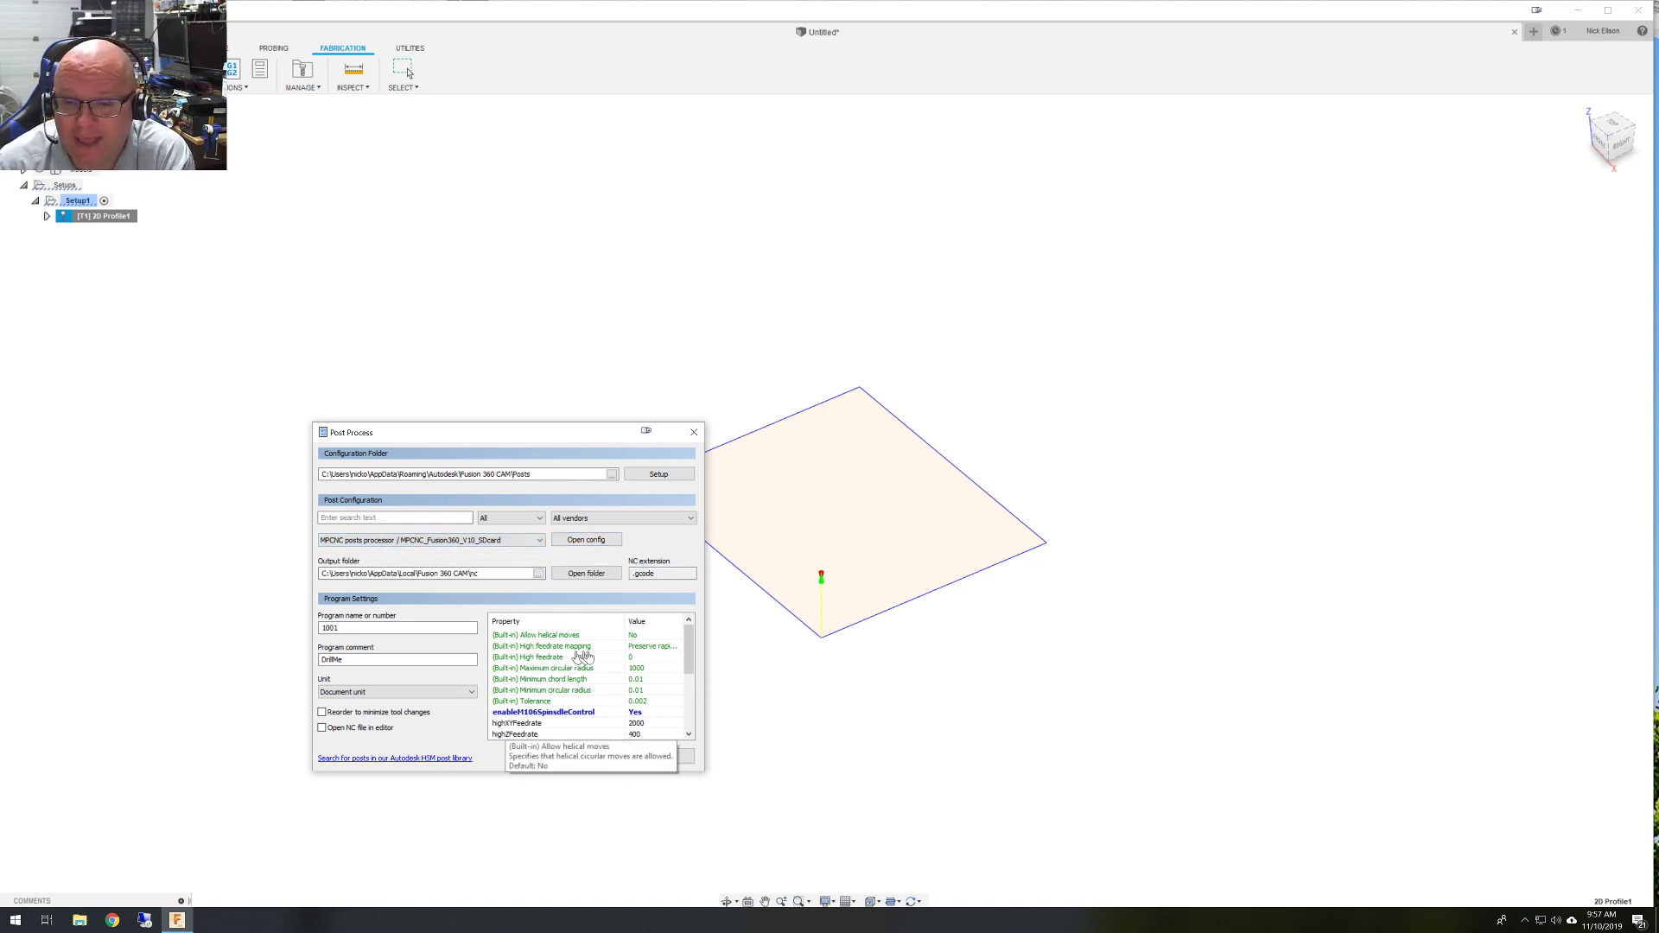
Scroll the post properties to check the laserOn command value (M106 P2).
{"action": "left_click_drag", "start_coordinate": [689, 657], "coordinate": [685, 691]}
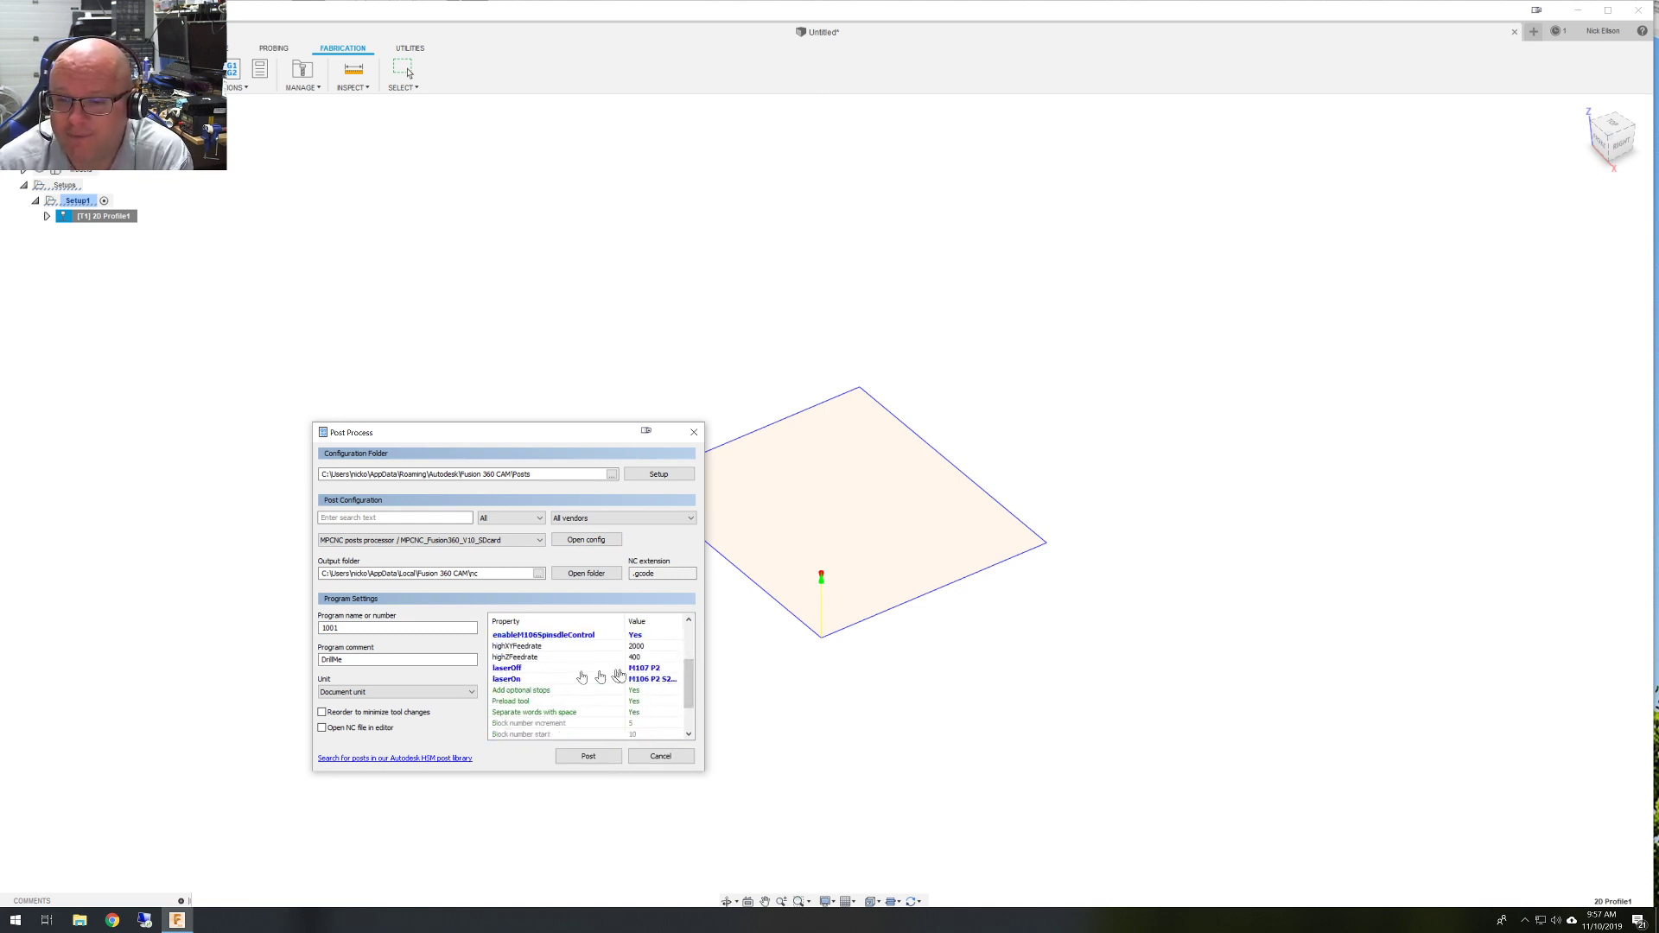
{"action": "left_click", "coordinate": [672, 681]}
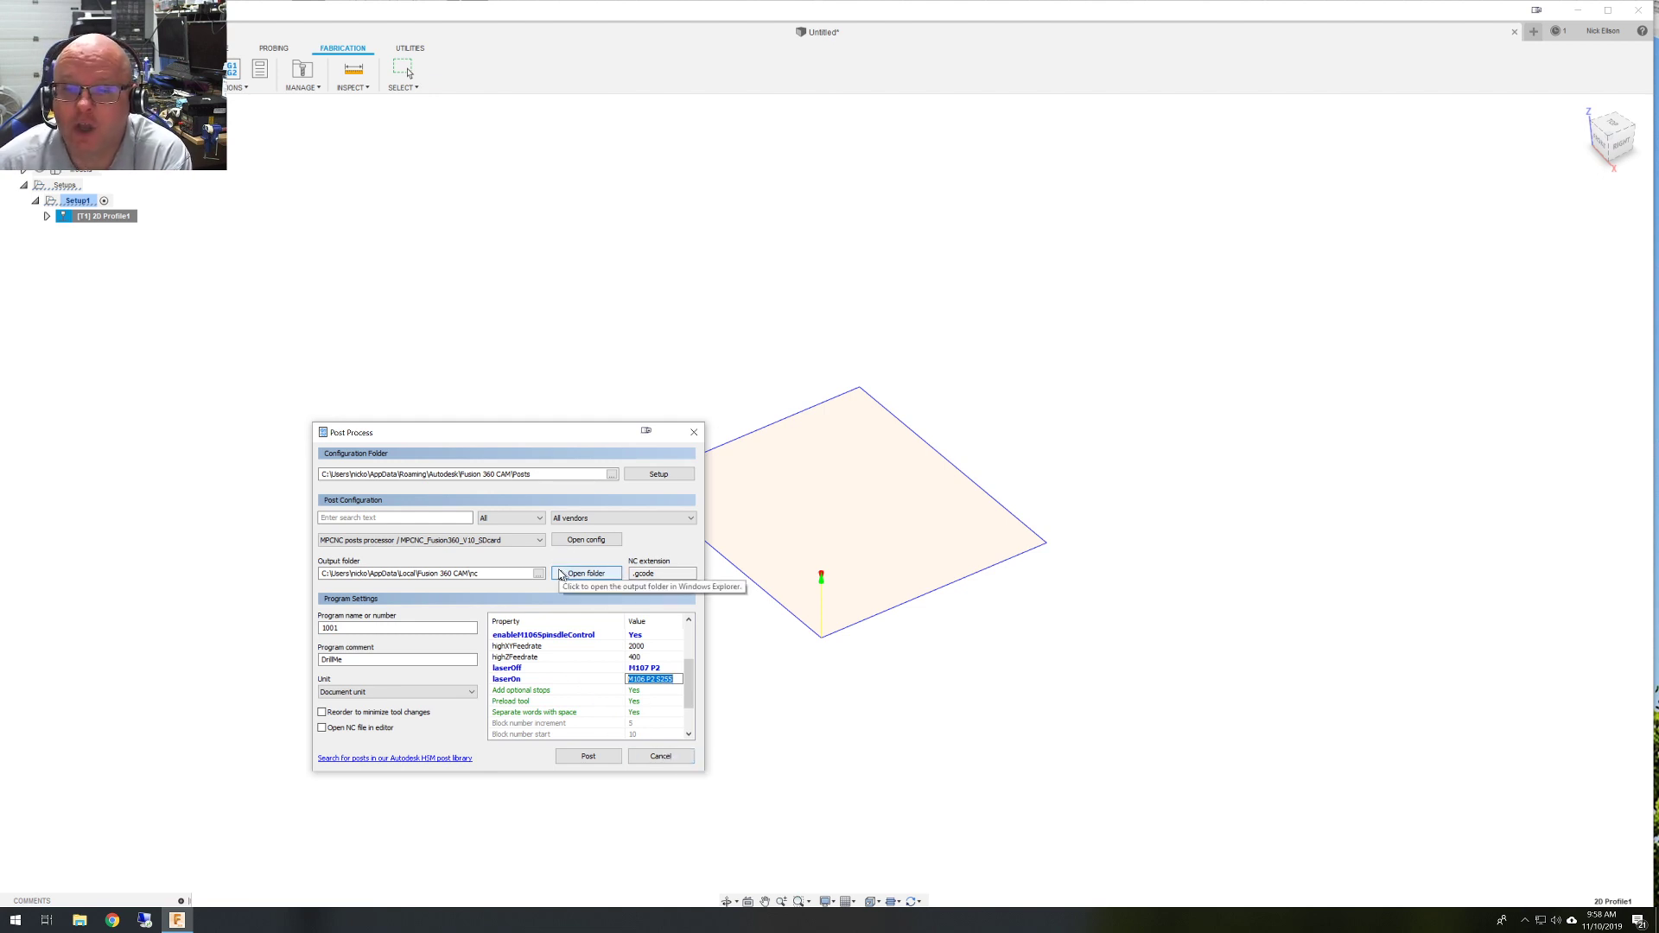
{"action": "left_click", "coordinate": [538, 541]}
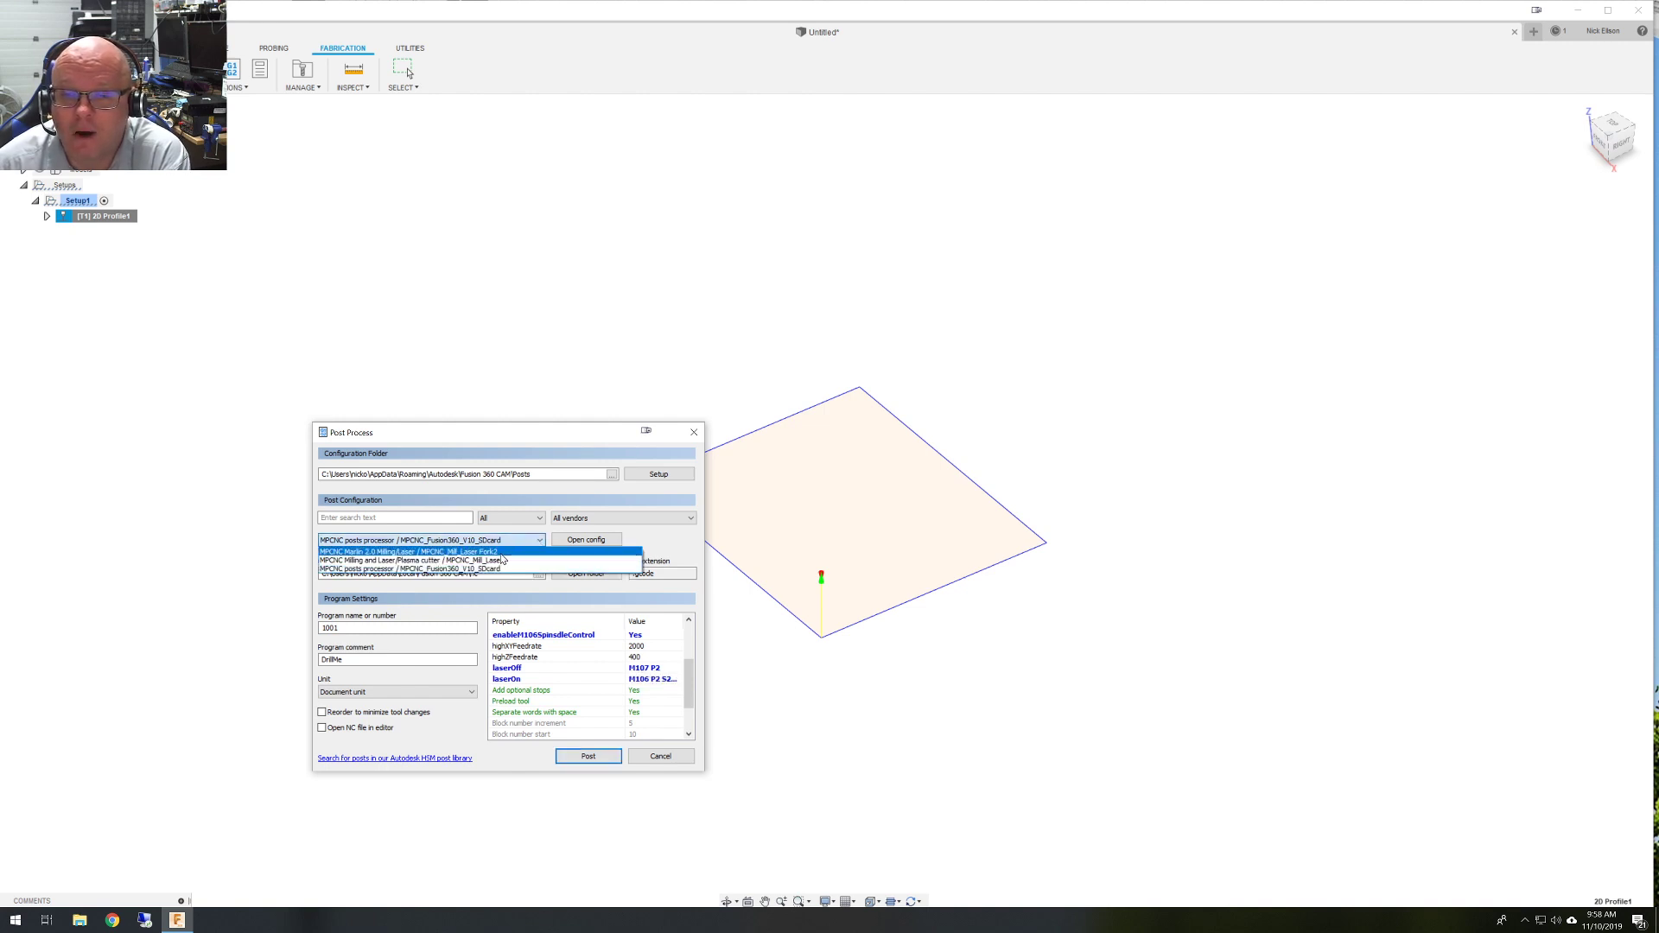
Select the MPCNC Marlin 2.0 Milling/Laser Fork2 post and scroll toward its Laser rows.
{"action": "left_click", "coordinate": [501, 553]}
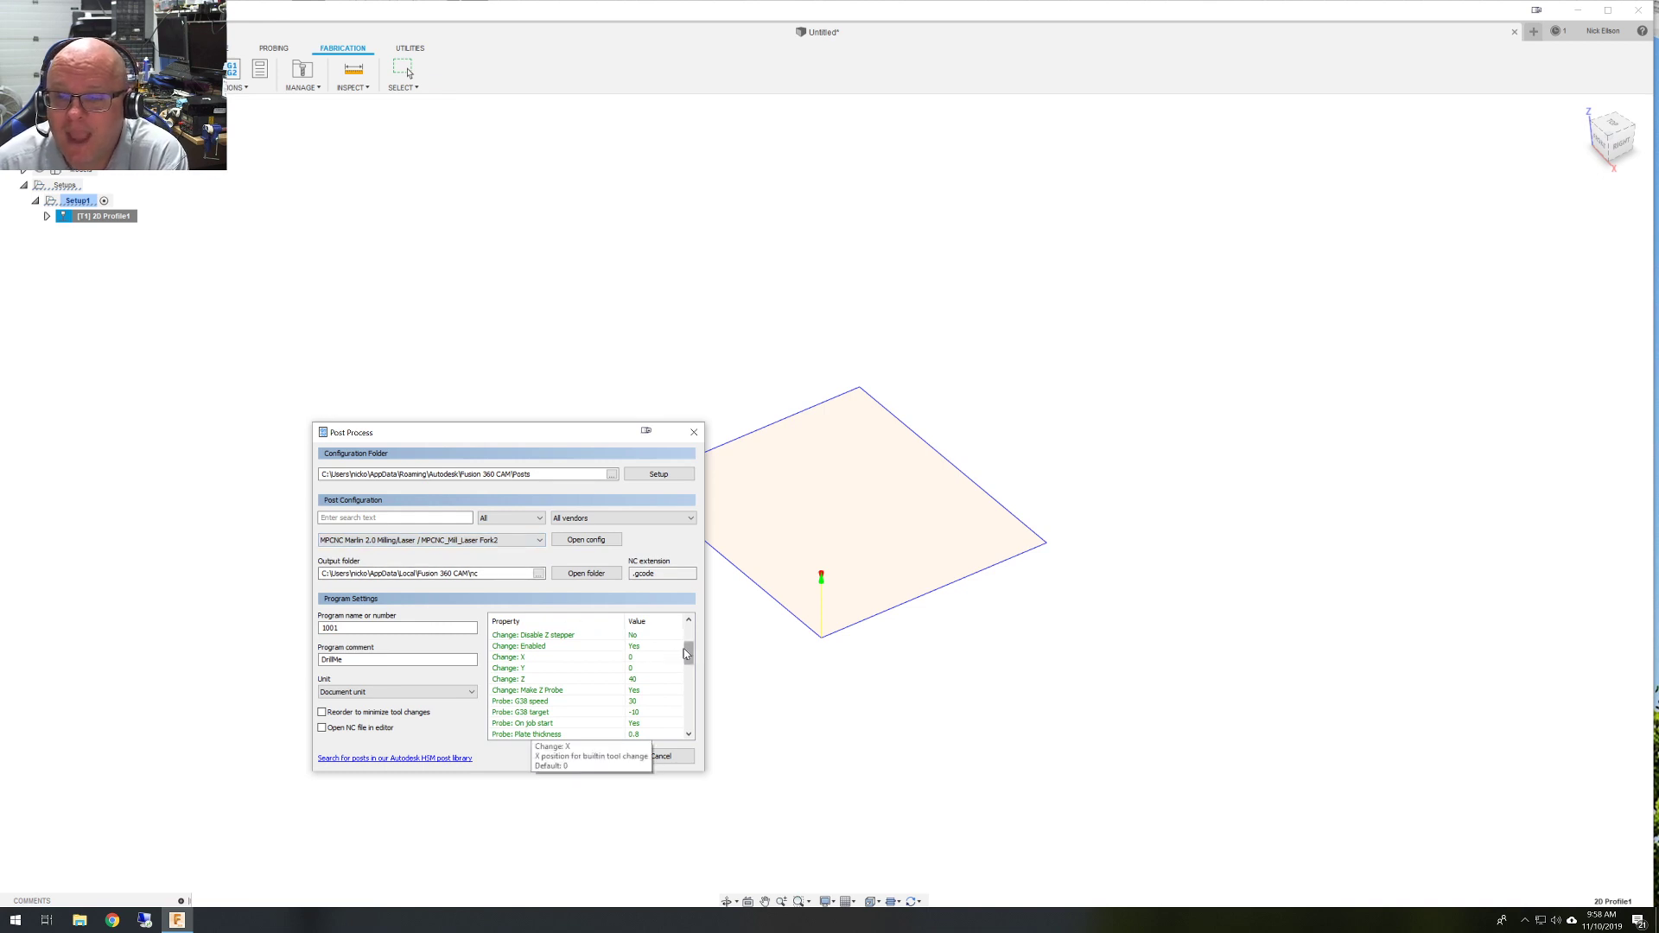
{"action": "left_click_drag", "start_coordinate": [687, 654], "coordinate": [689, 676]}
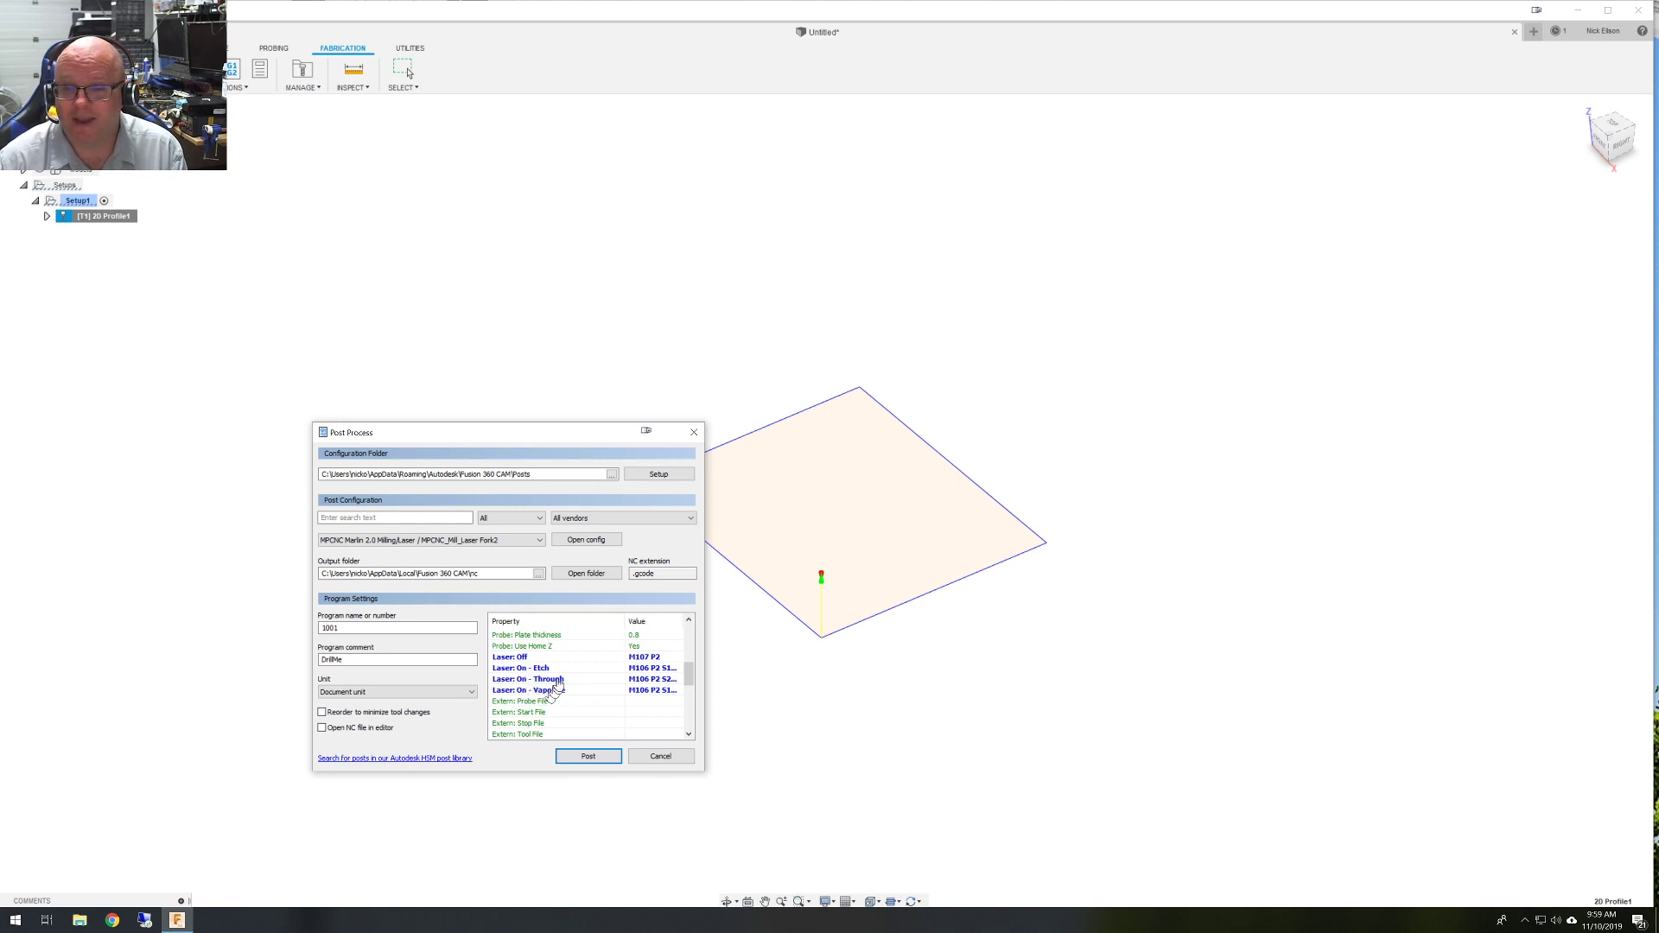
Inspect the Laser On Vaporize and Through command values, leaving them unchanged.
{"action": "left_click", "coordinate": [661, 691]}
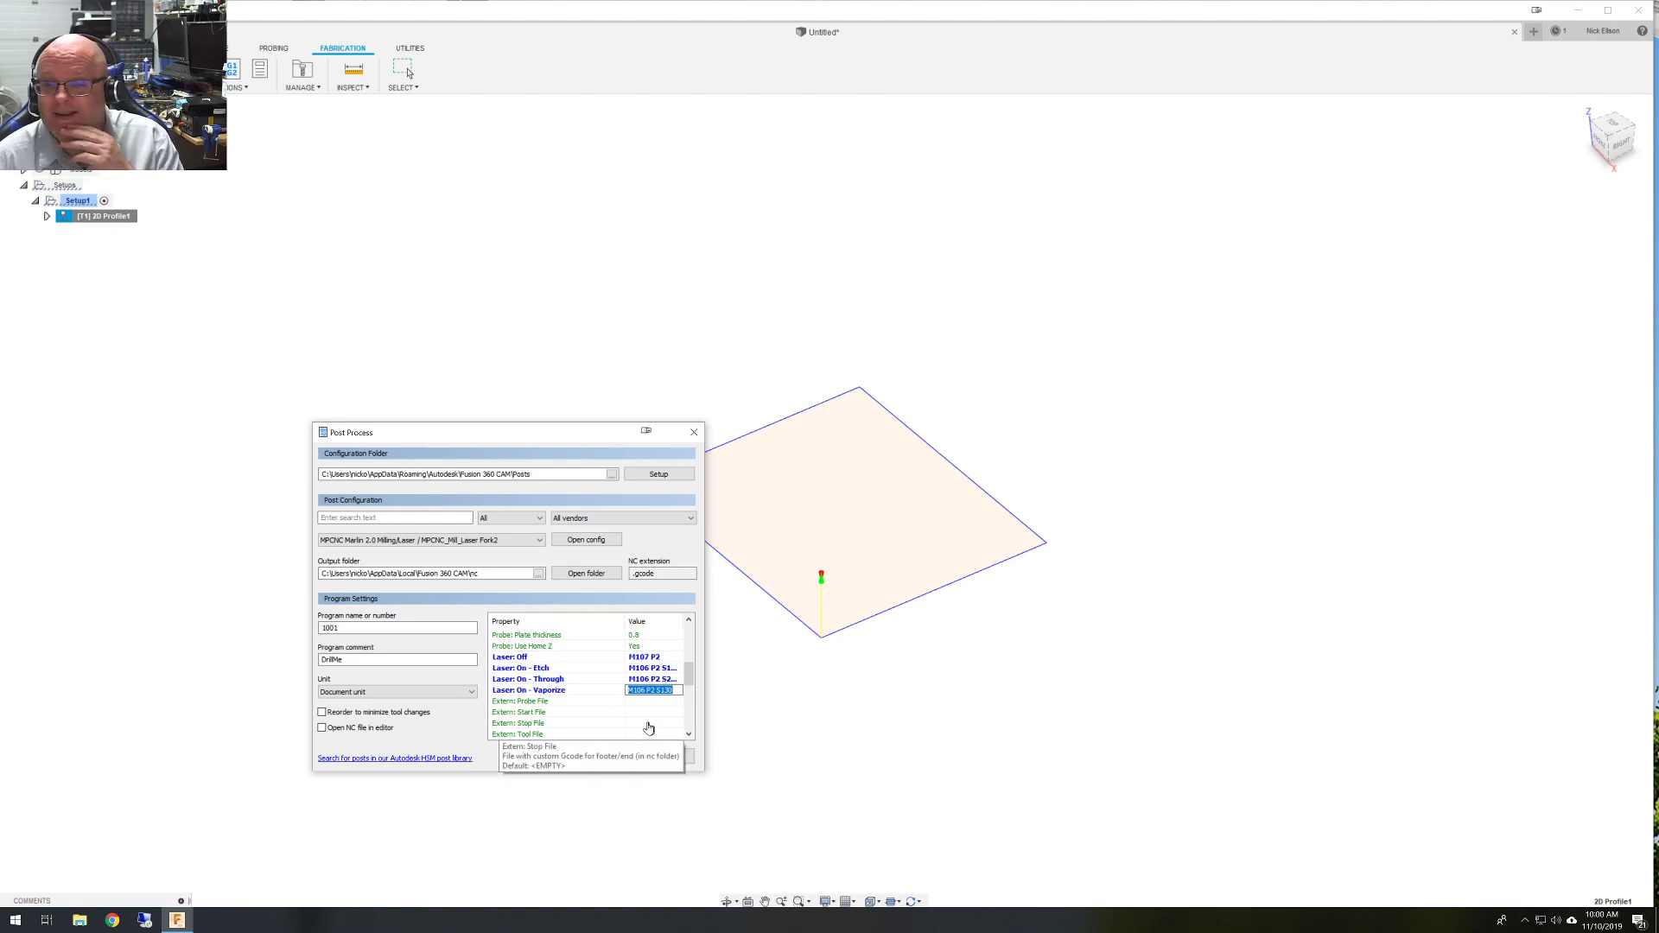
{"action": "left_click", "coordinate": [570, 680]}
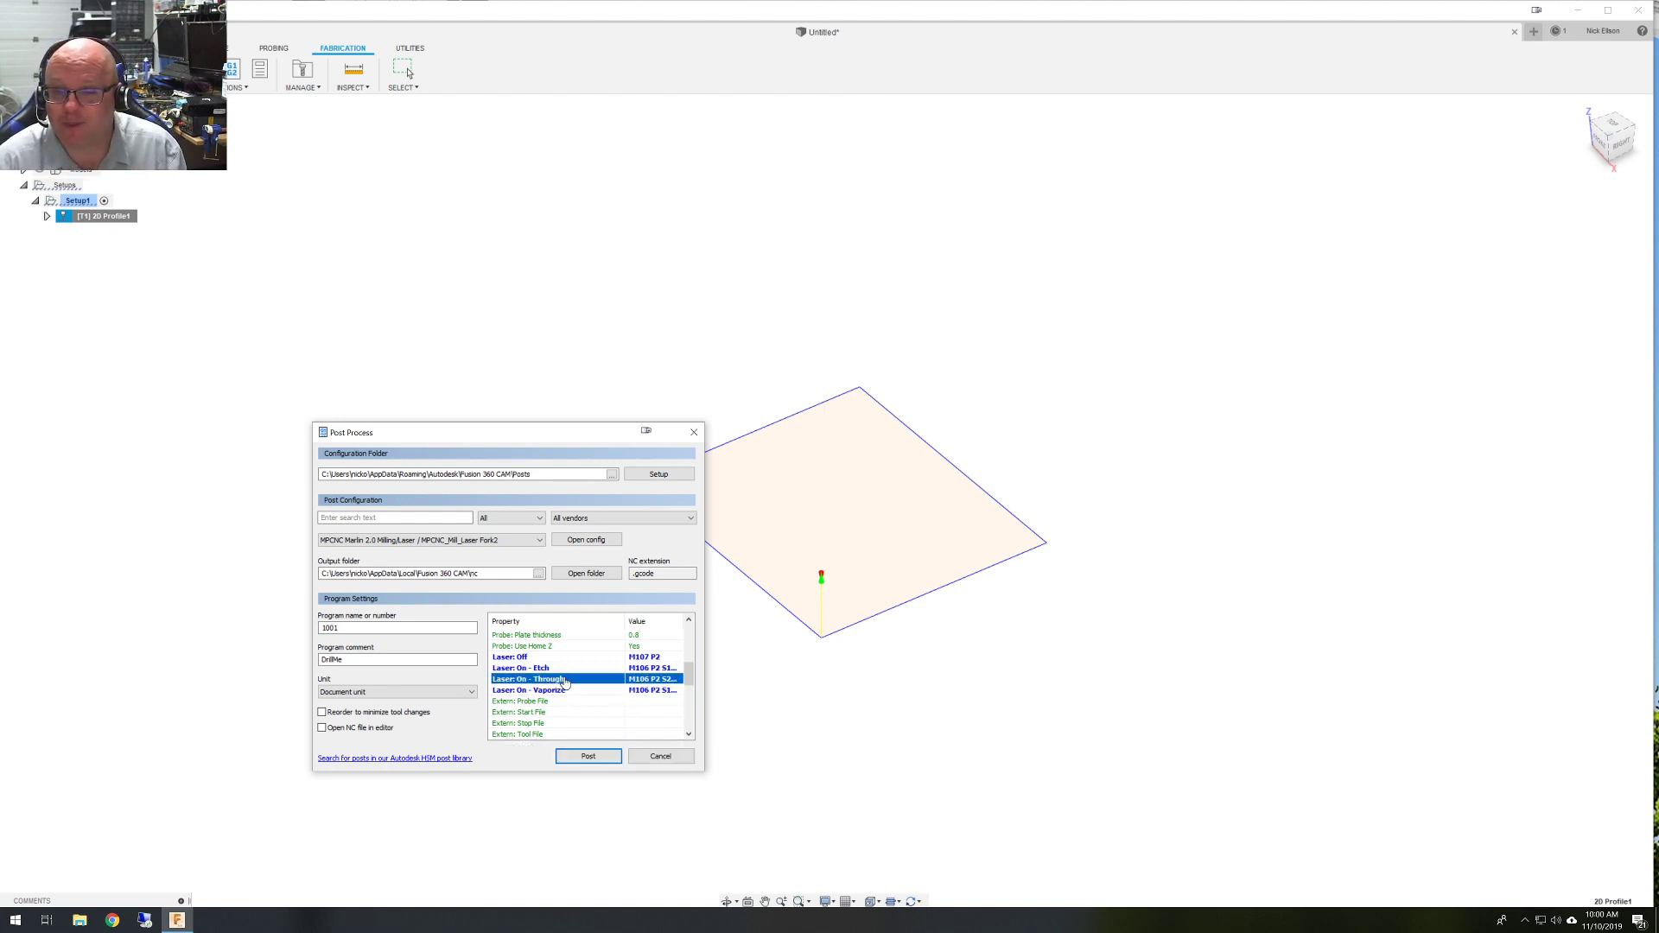
{"action": "left_click", "coordinate": [659, 681]}
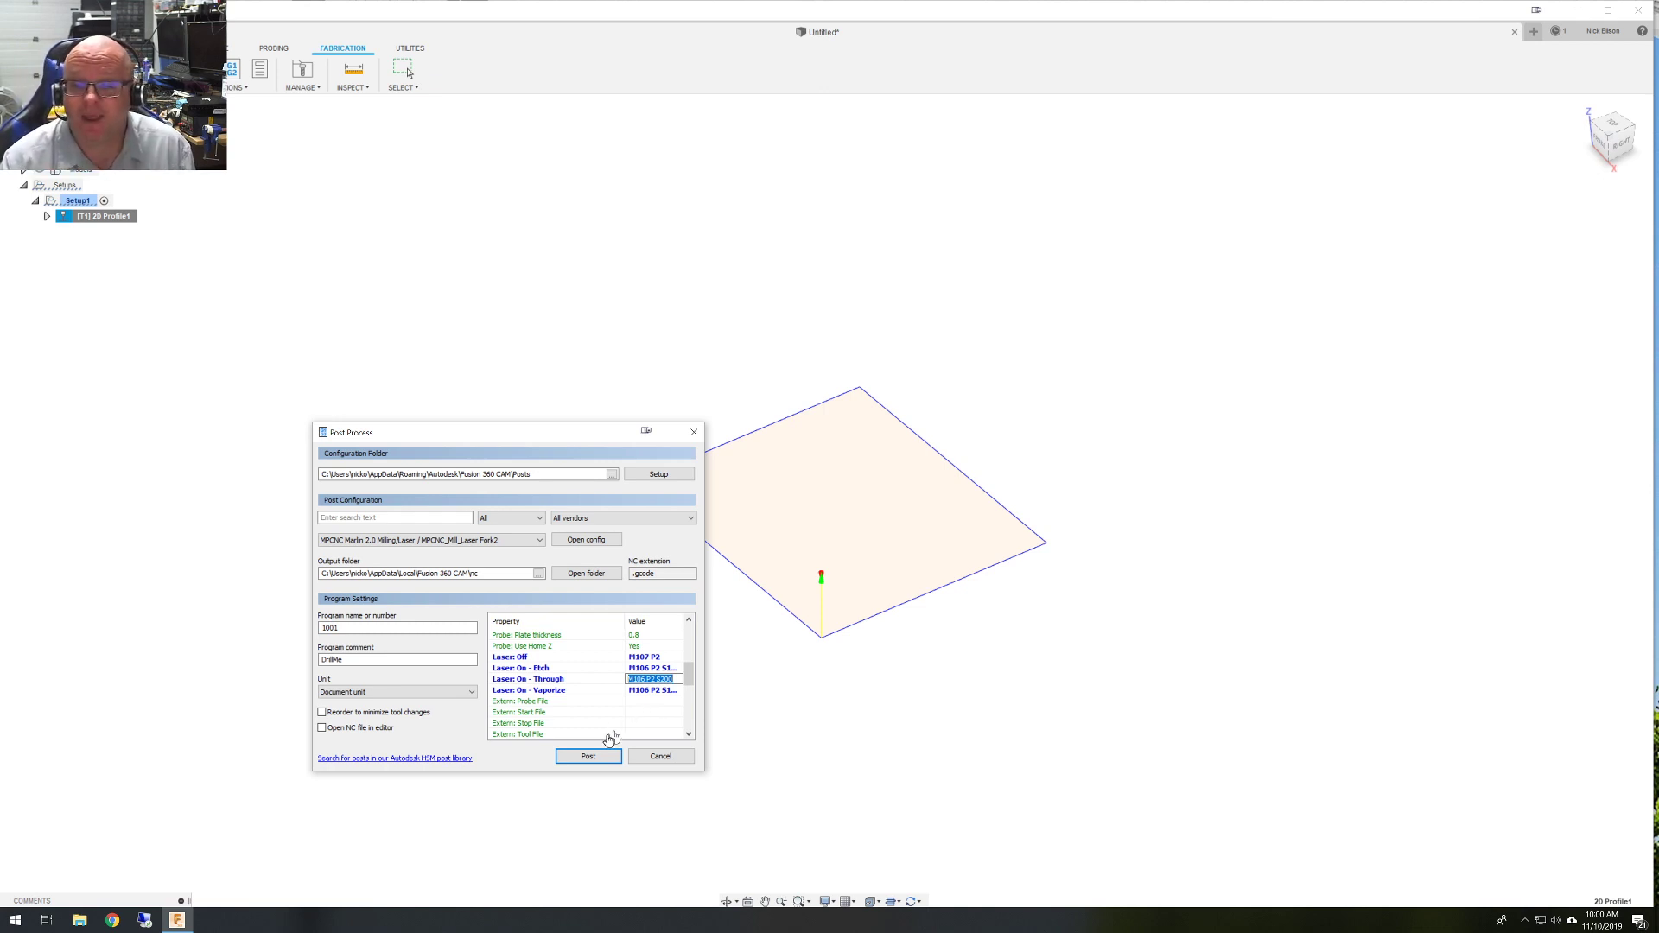
Replace the DrillMe program comment with bob.
{"action": "double_click", "coordinate": [386, 660]}
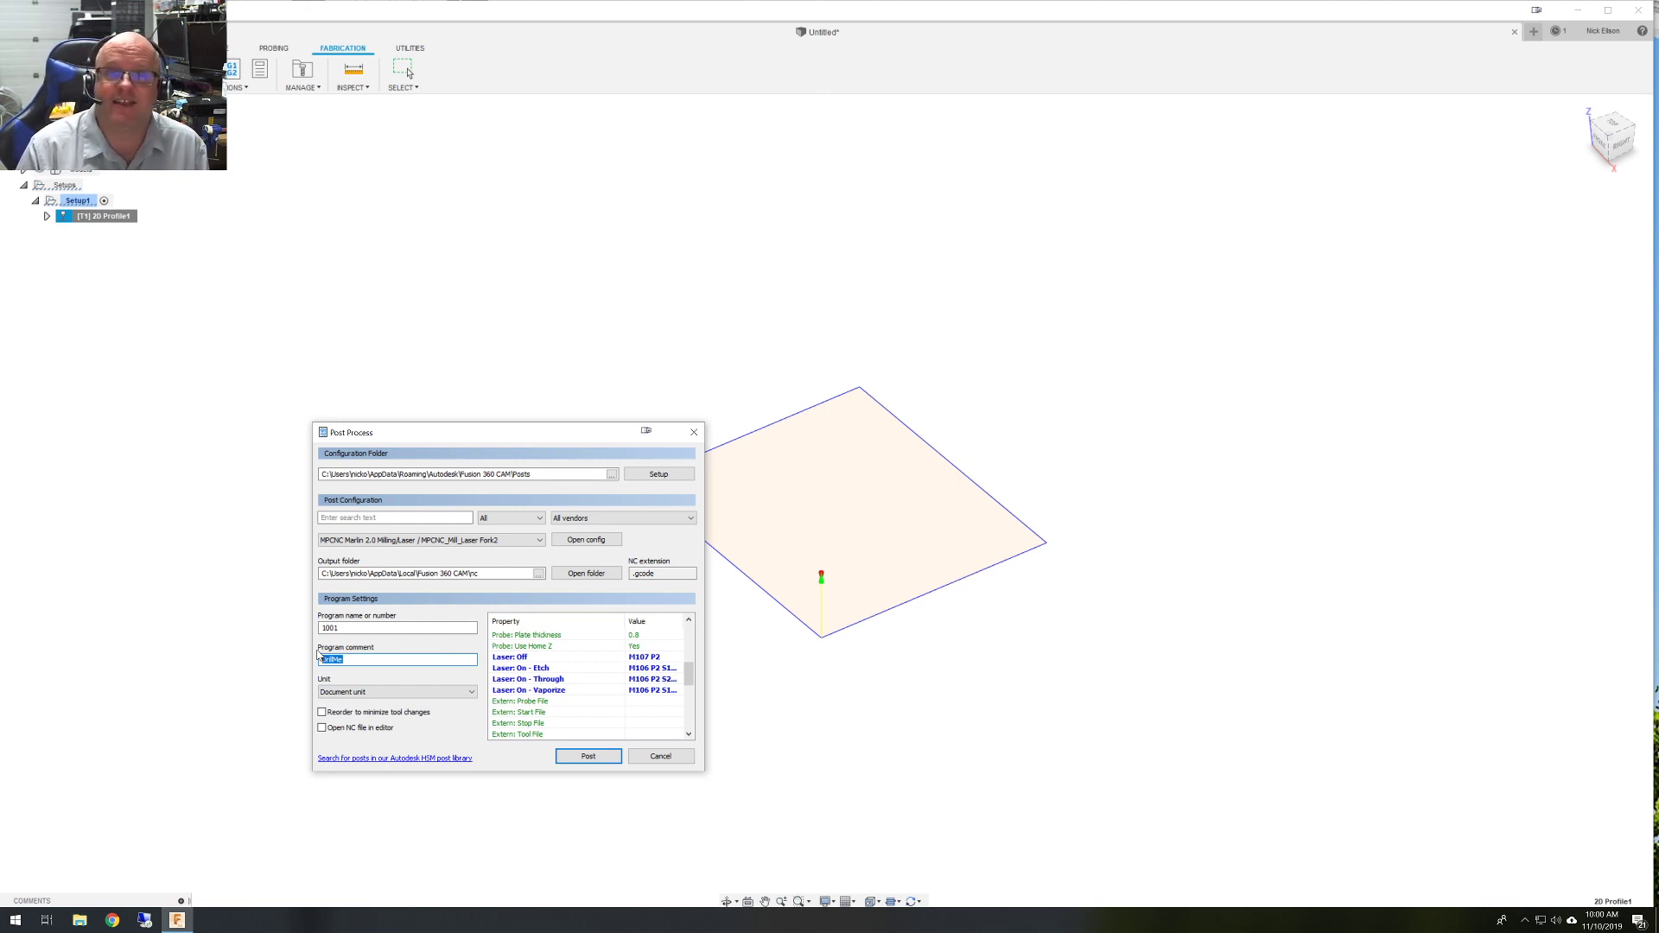
{"action": "key", "text": "BackSpace"}
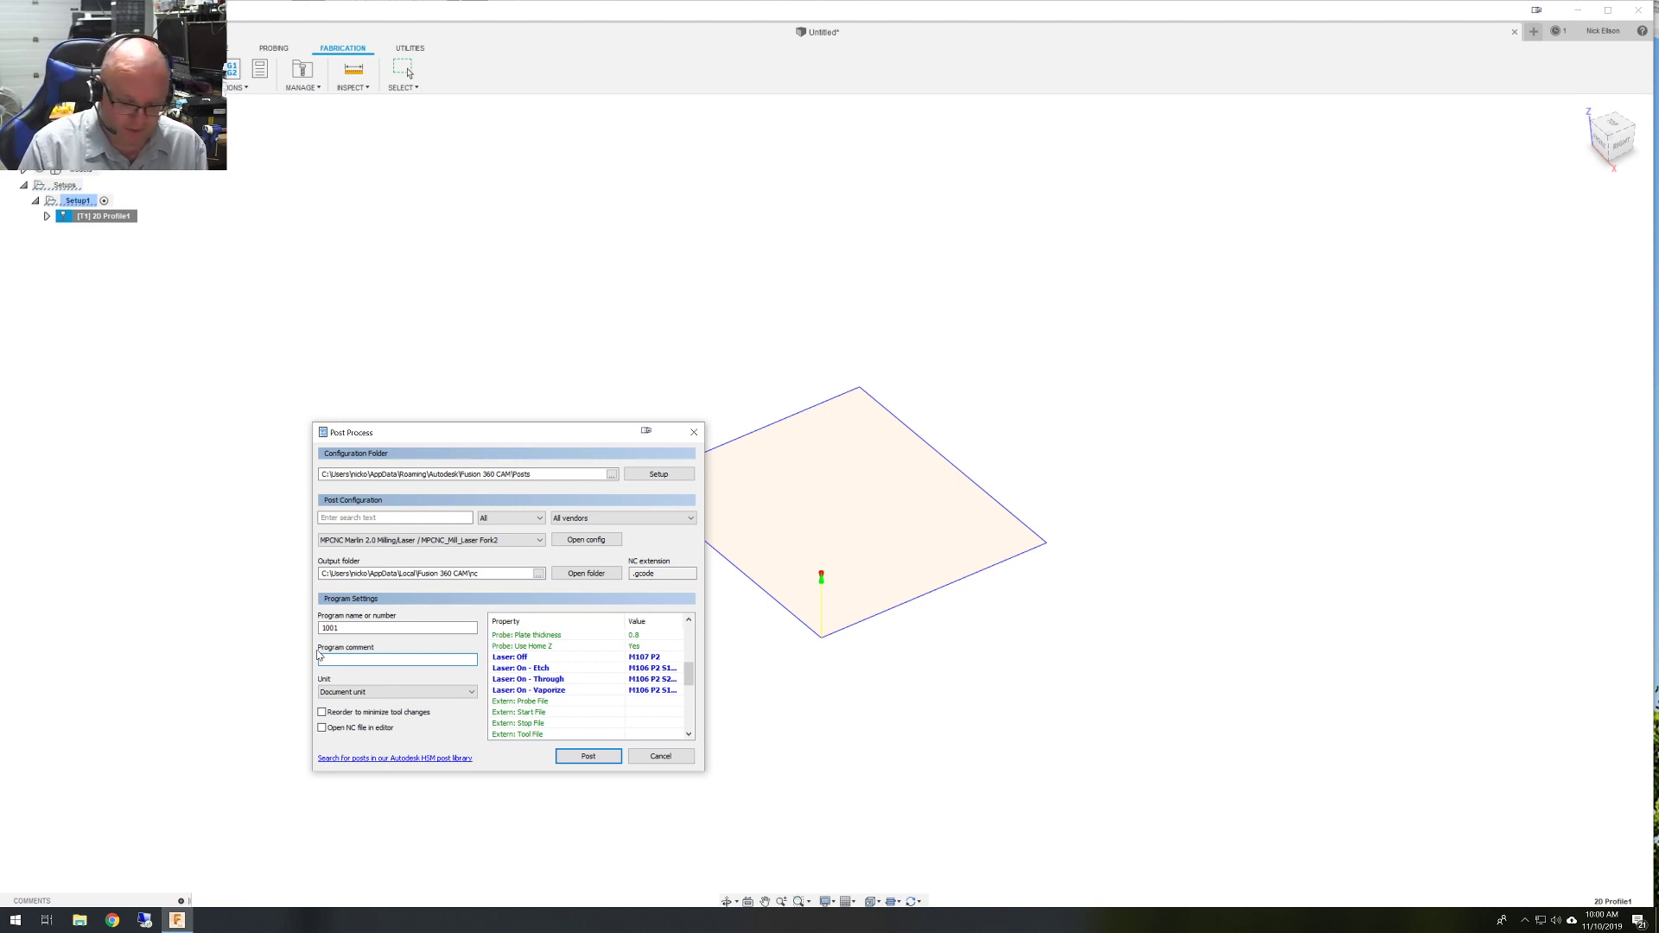
{"action": "type", "text": "bob"}
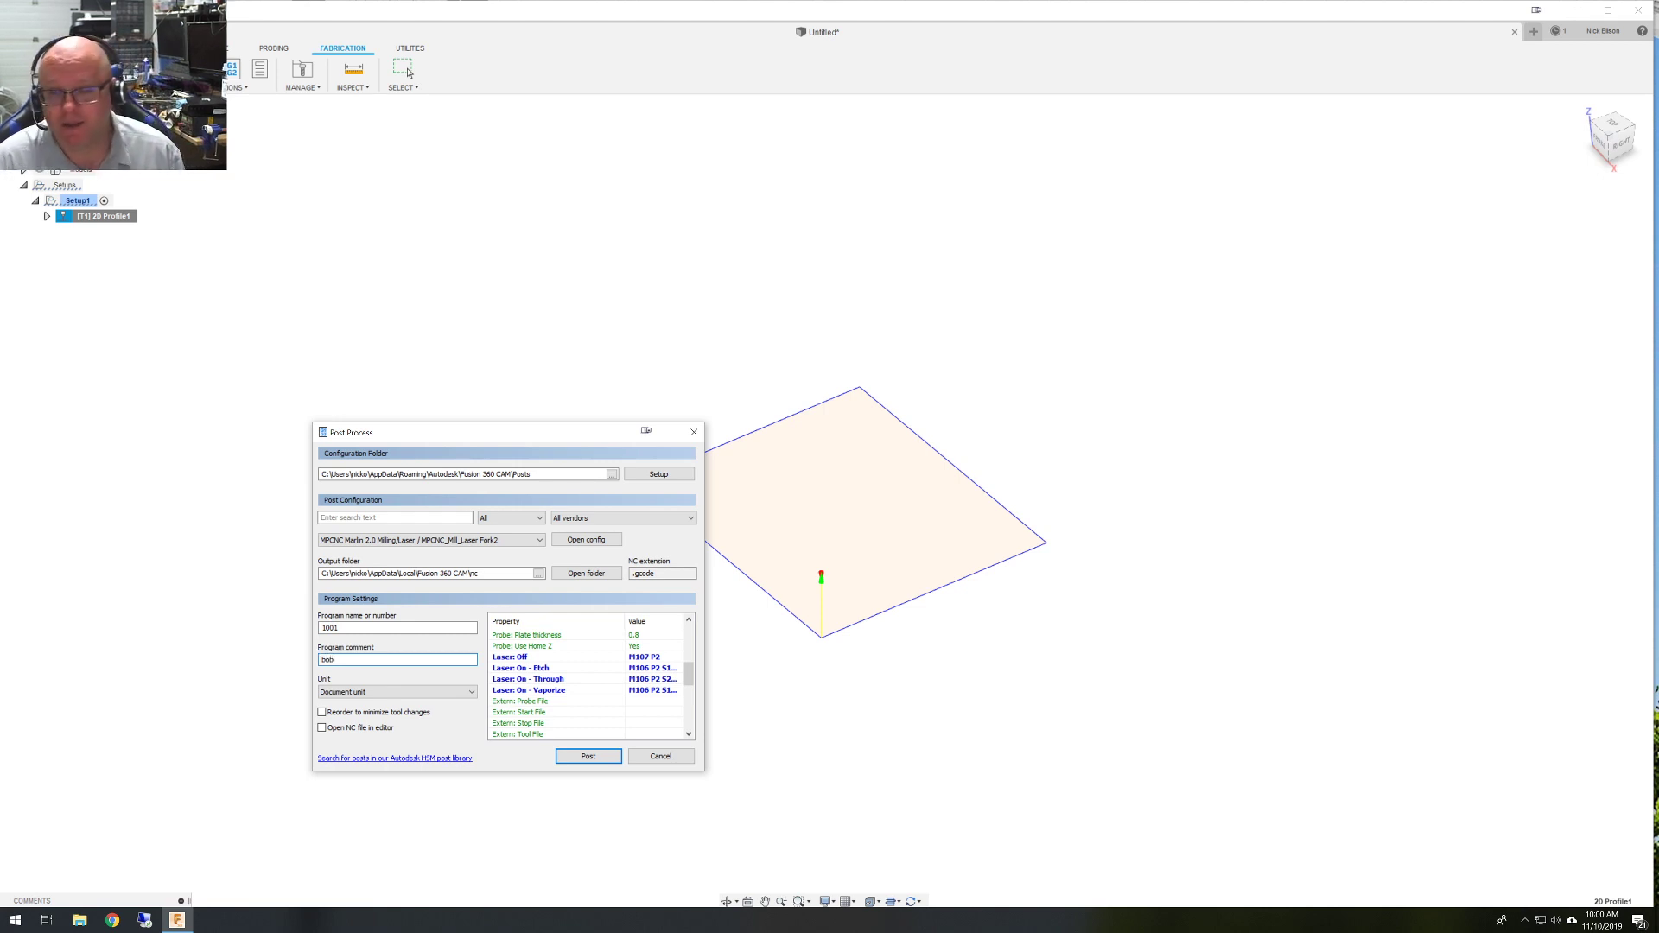
Post the G-code and save it as a new test .gcode file.
{"action": "left_click", "coordinate": [588, 756]}
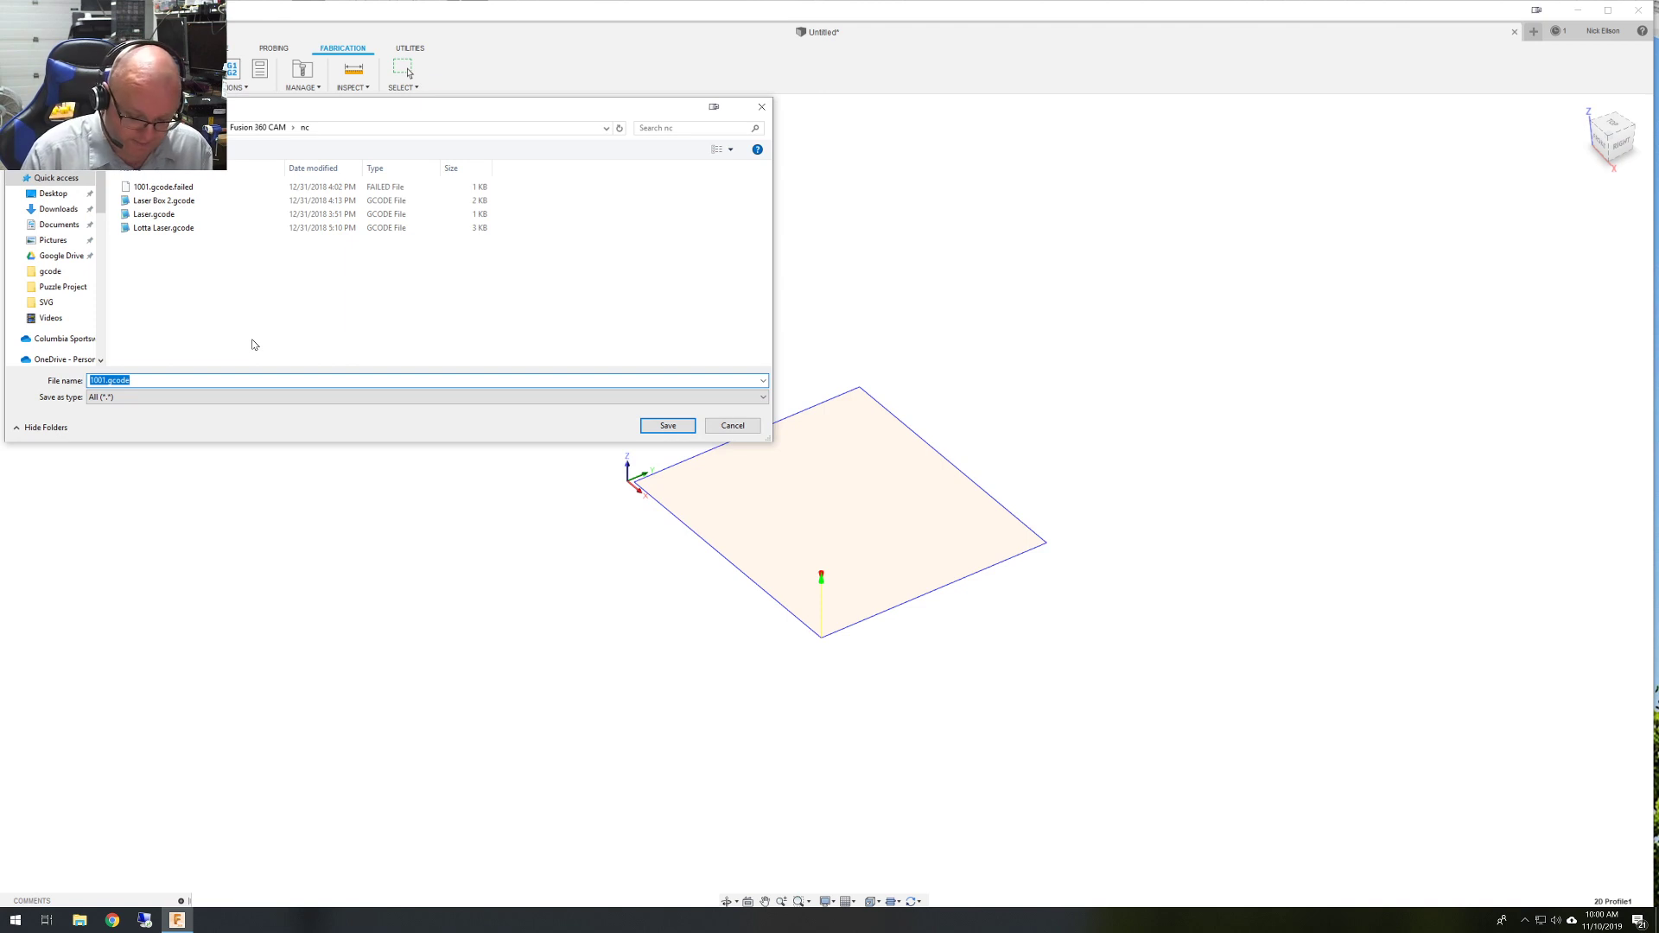
{"action": "type", "text": "Nick T"}
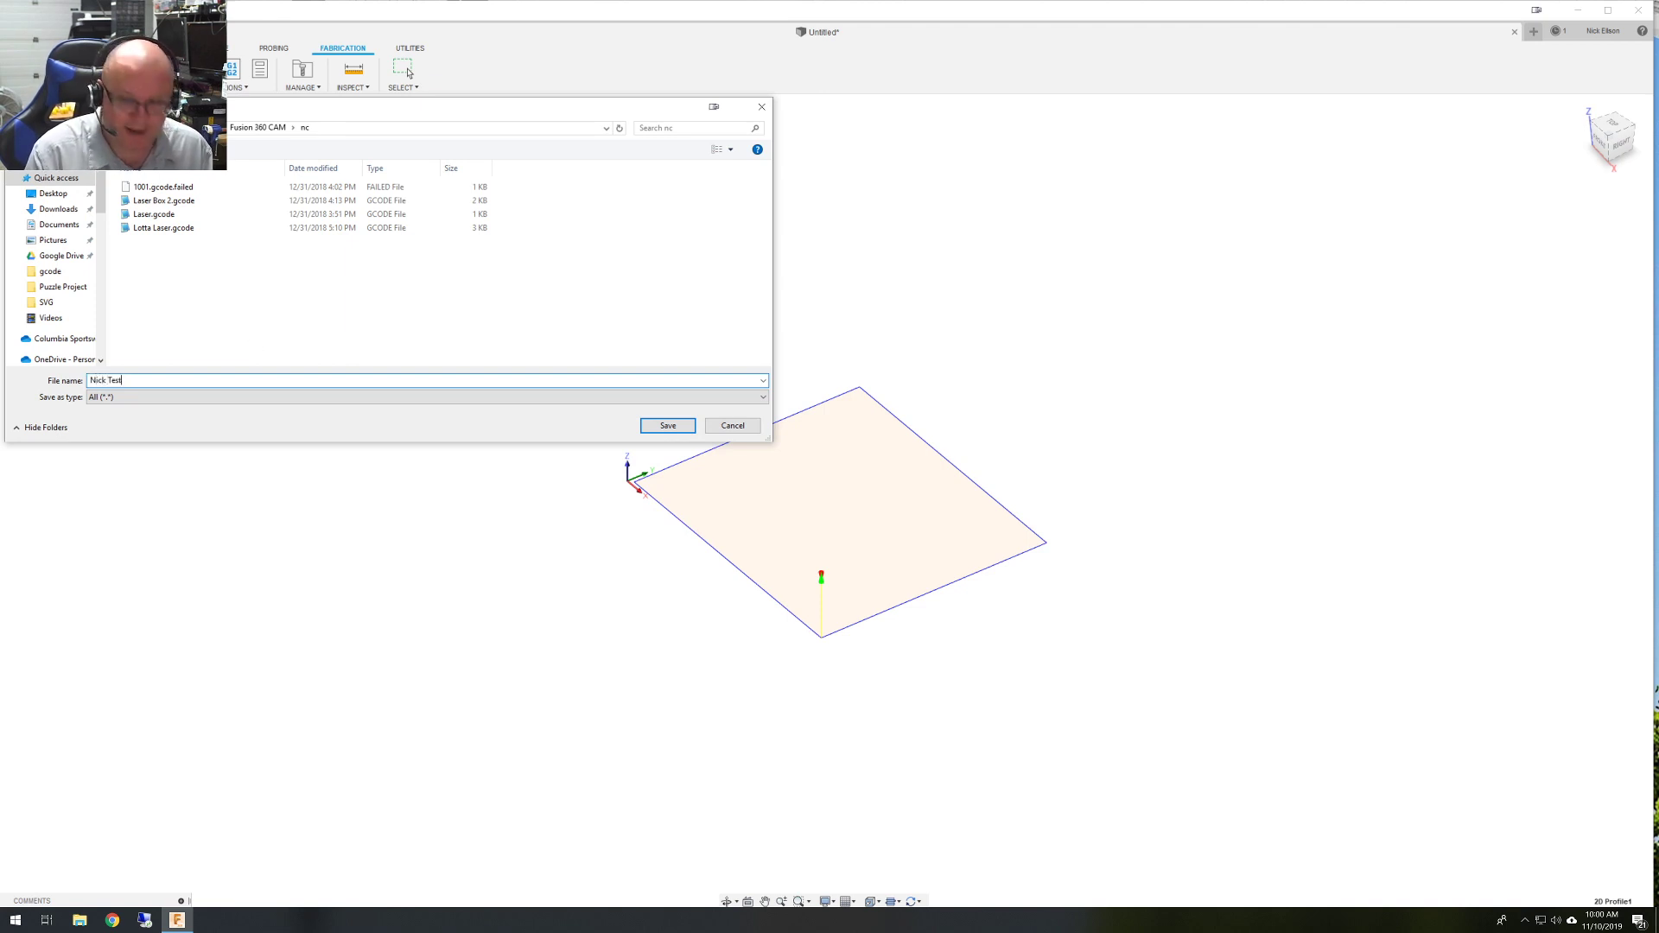
{"action": "type", "text": "est"}
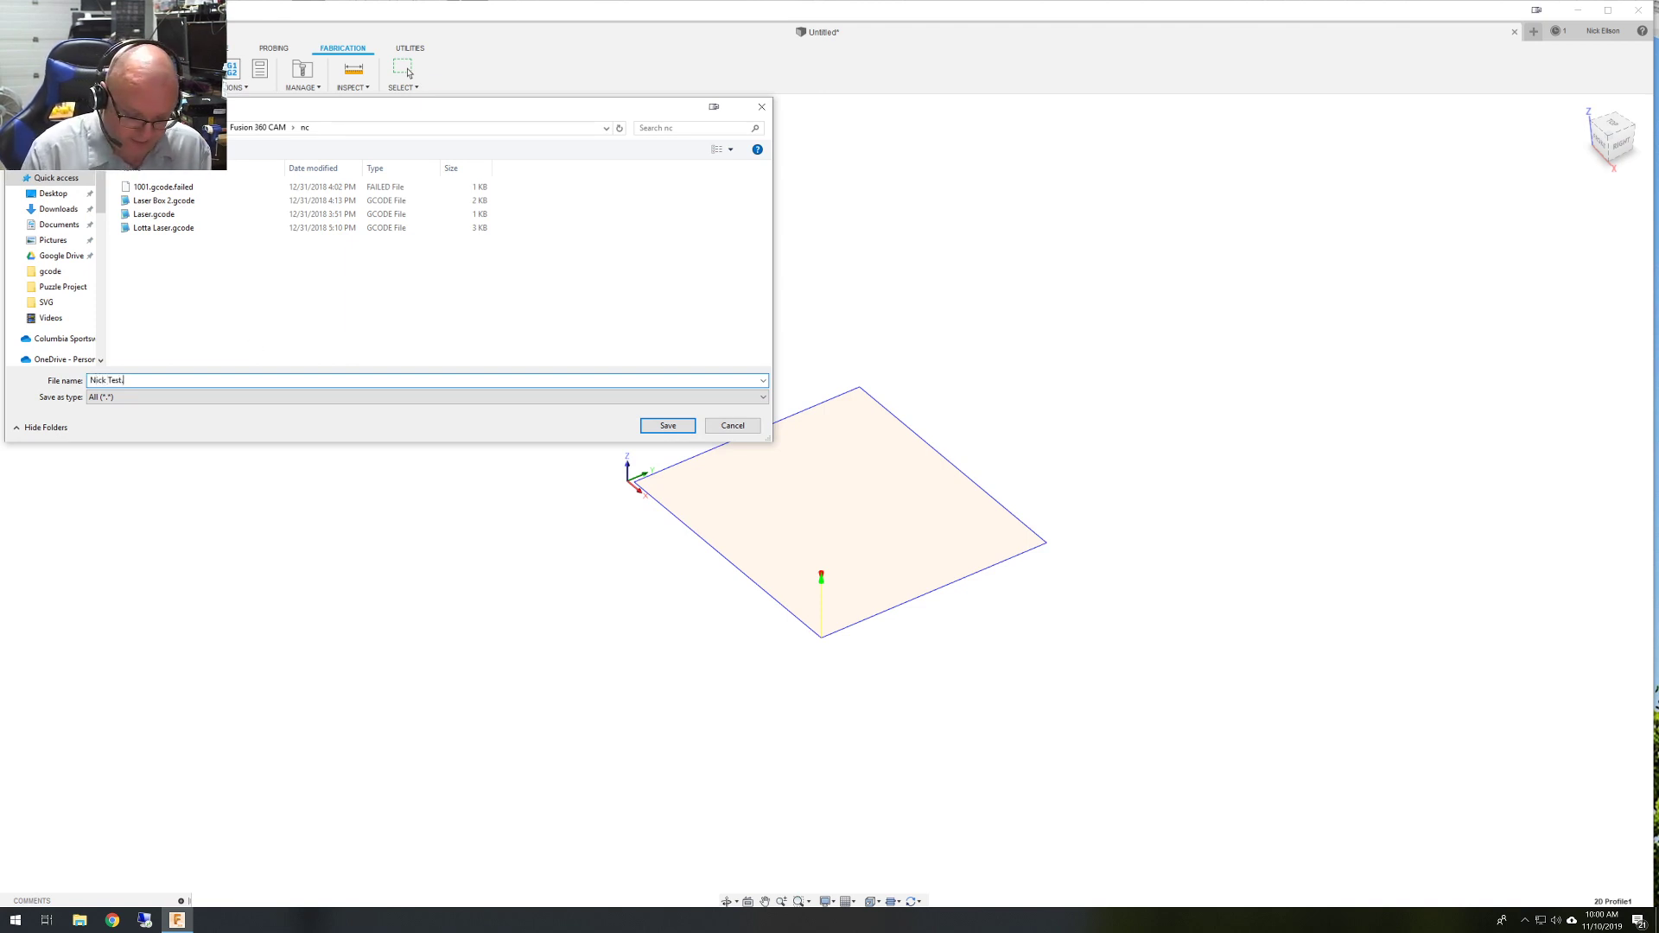
{"action": "type", "text": ".gcode"}
{"action": "key", "text": "Return"}
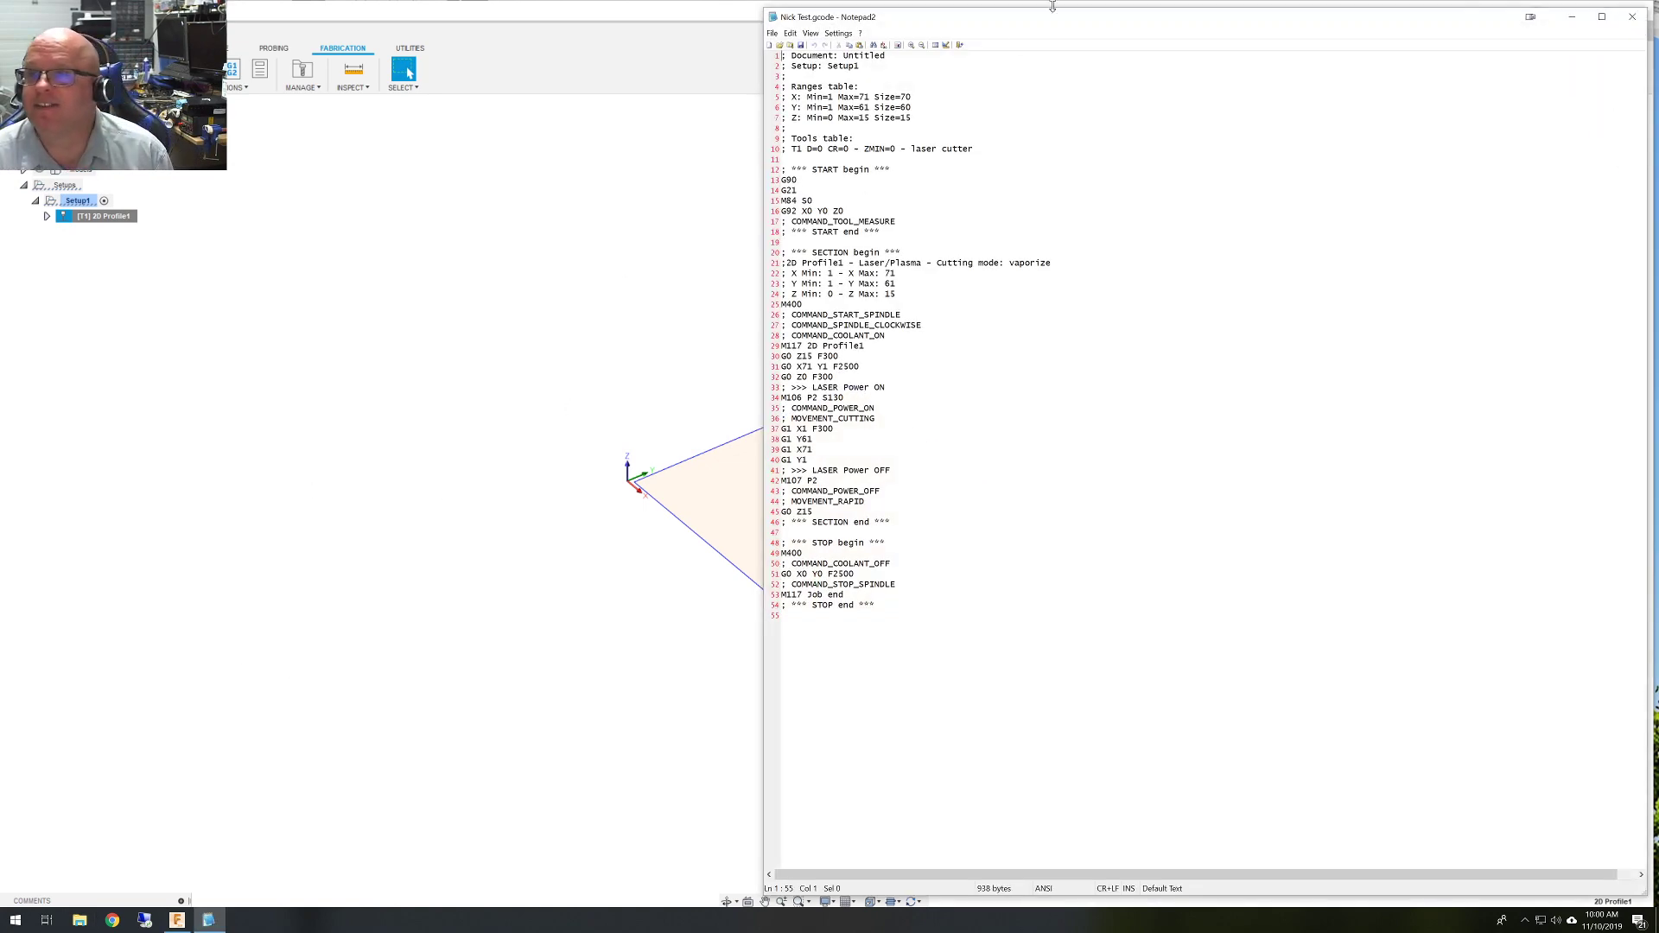
Move the Notepad2 G-code window down and to the left.
{"action": "left_click_drag", "start_coordinate": [1054, 16], "coordinate": [951, 112]}
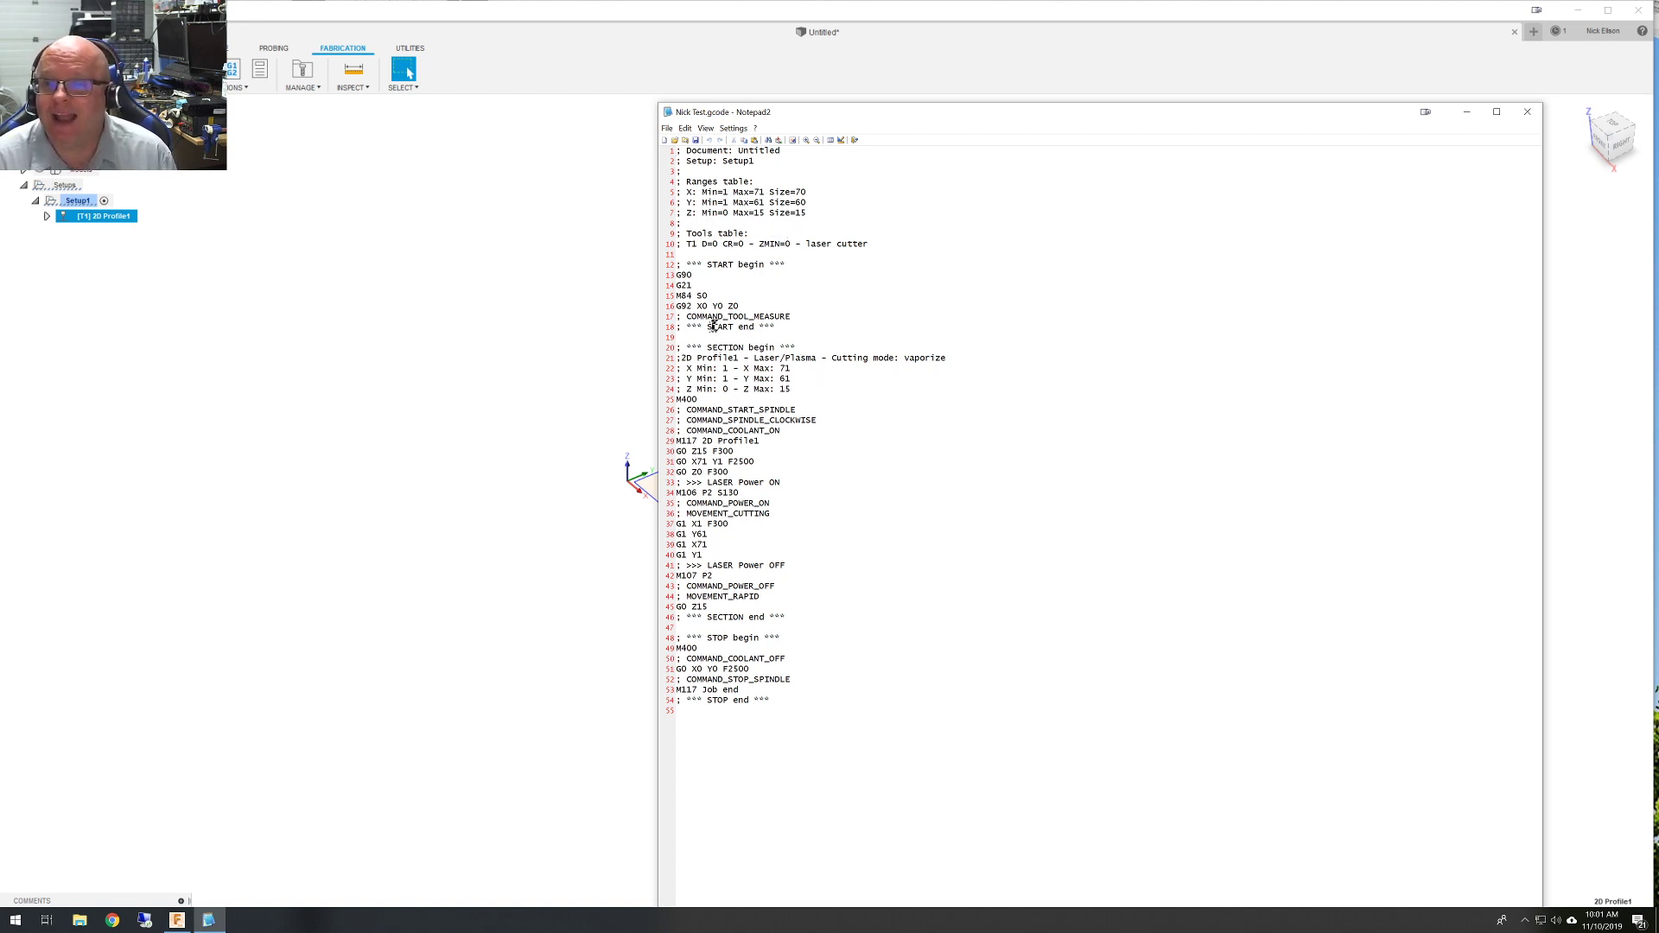
Reopen Post Process for 2D Profile1 and check the Reset on start (G92) option.
{"action": "left_click", "coordinate": [411, 400]}
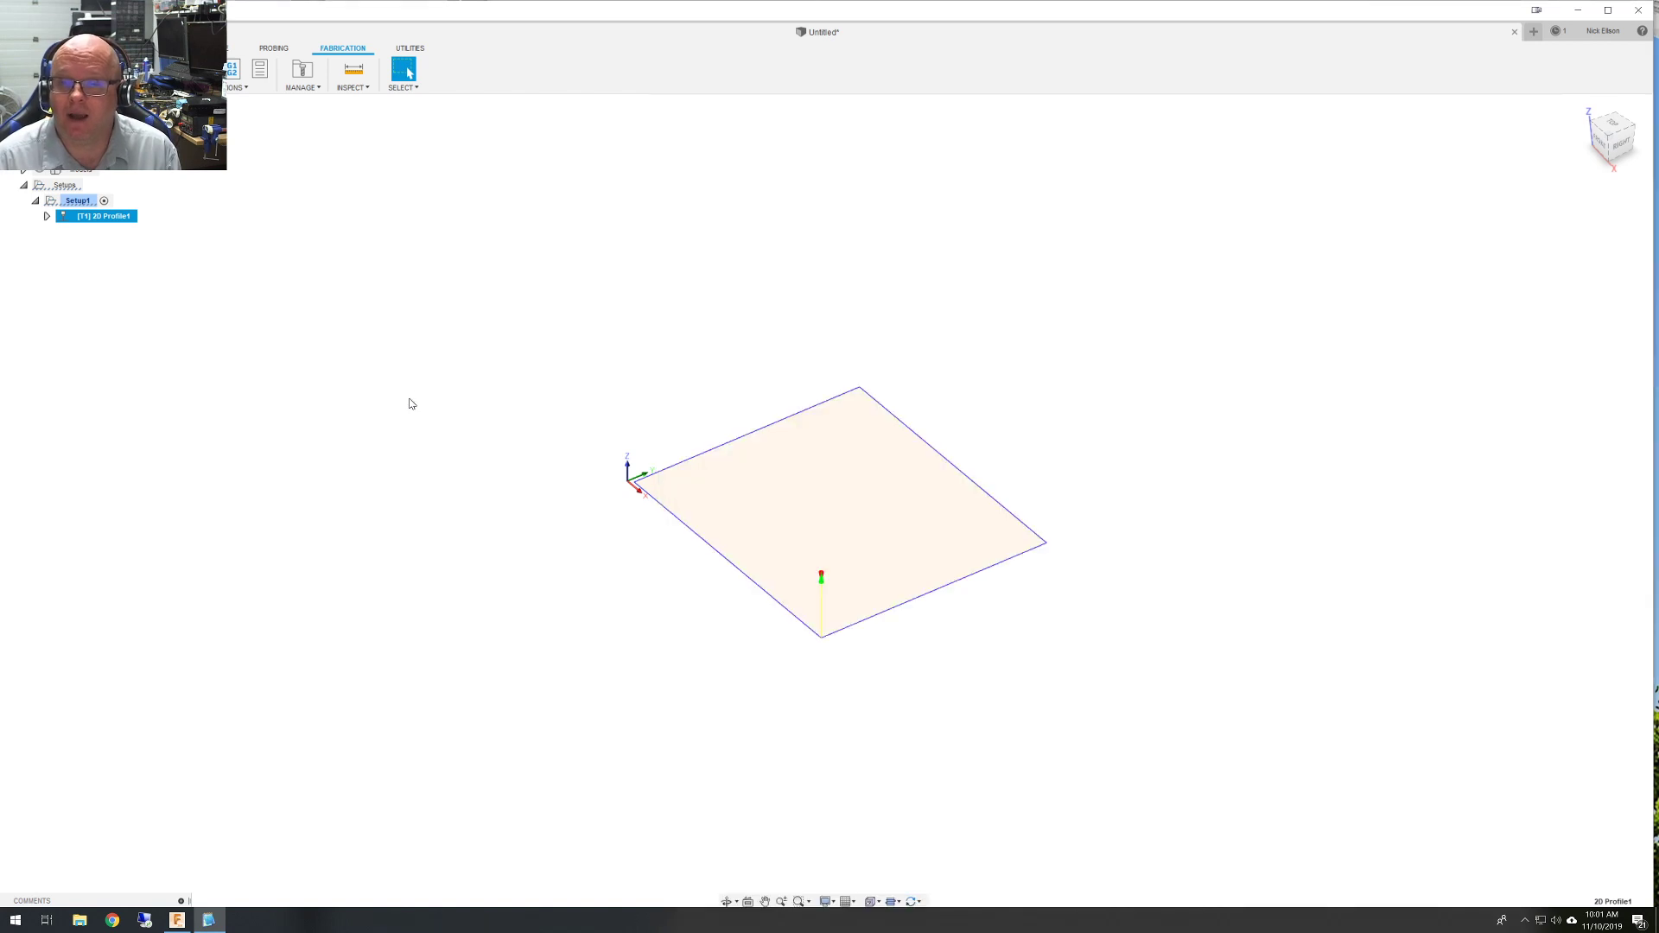
{"action": "left_click", "coordinate": [113, 223]}
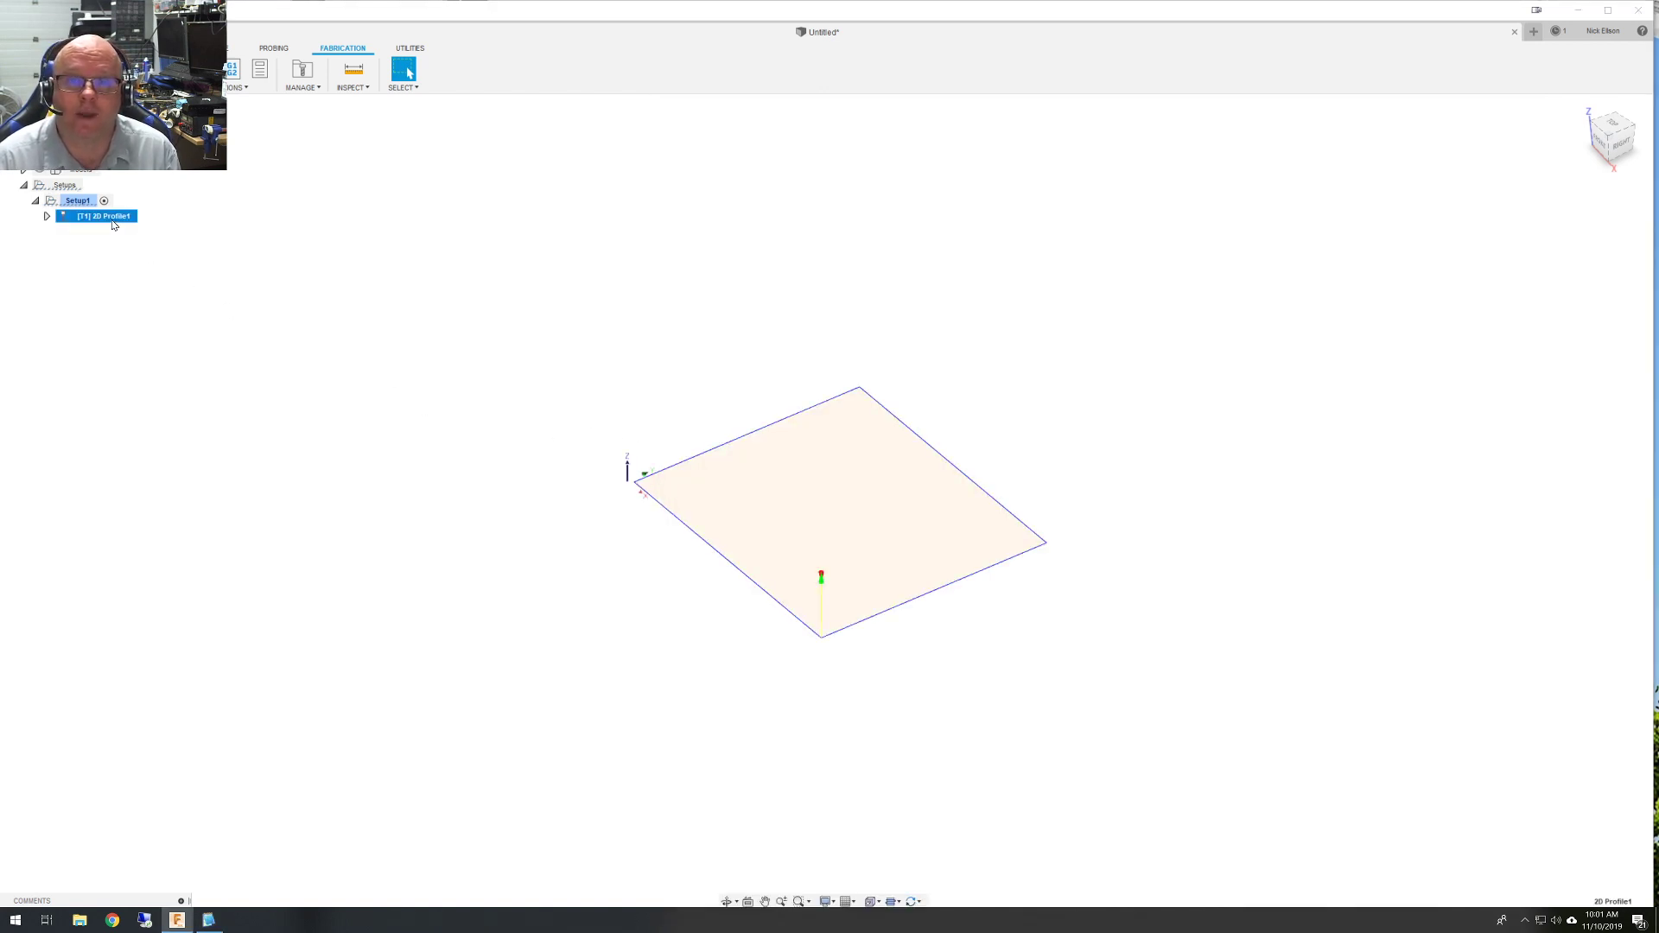
{"action": "right_click", "coordinate": [113, 224]}
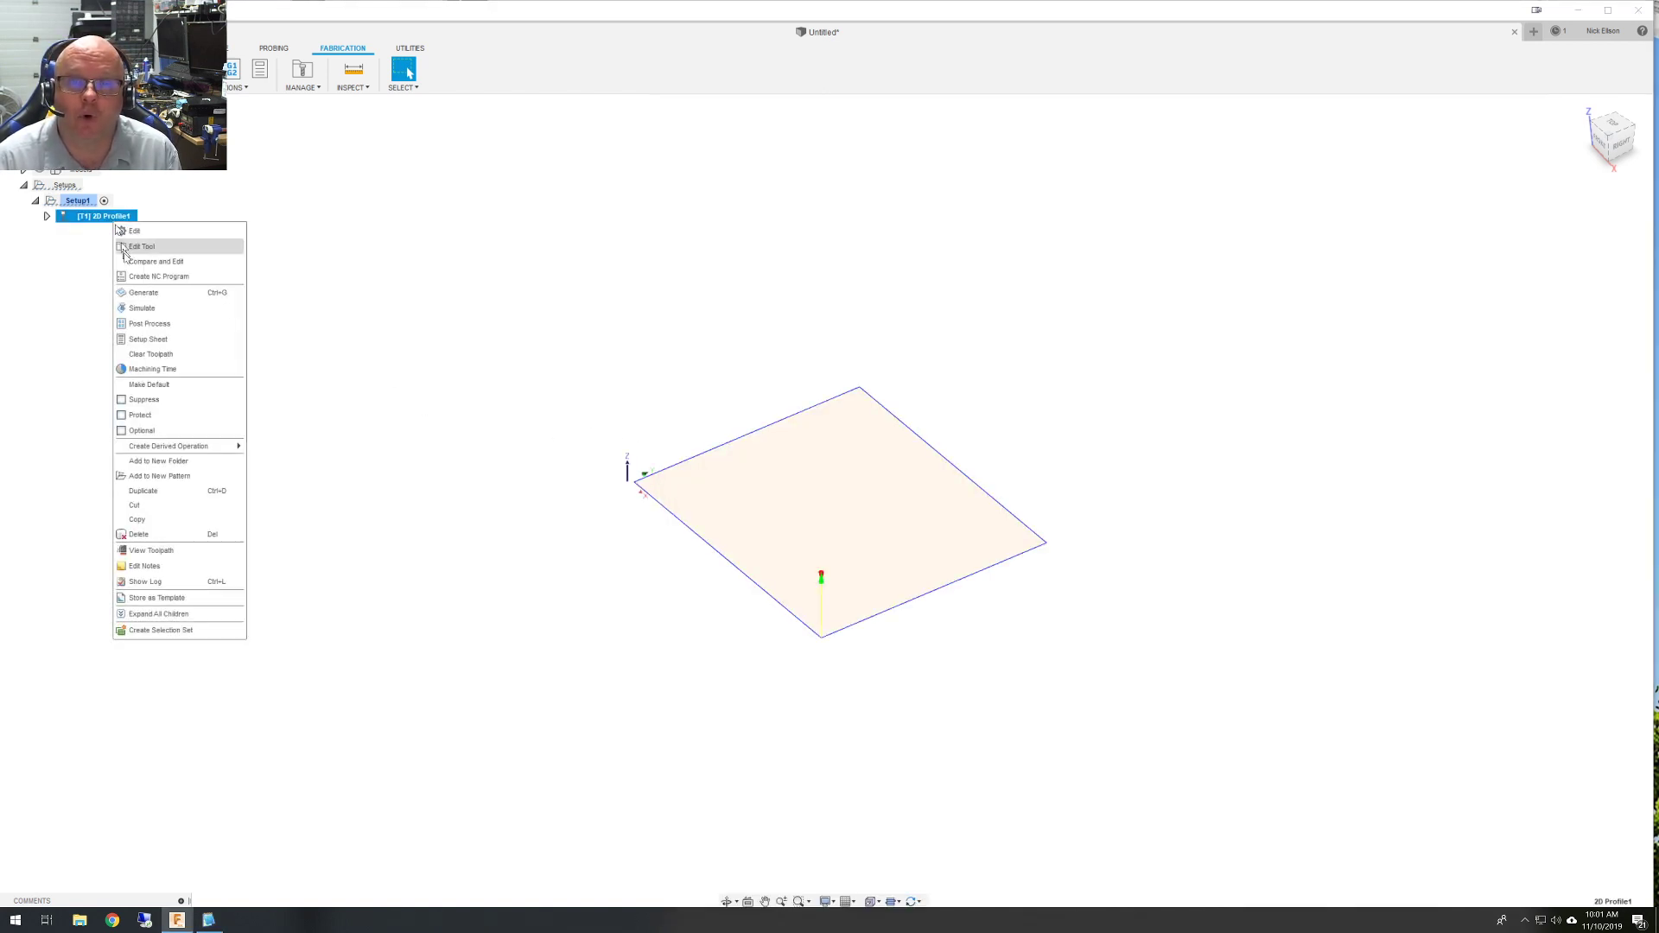
{"action": "left_click", "coordinate": [156, 323]}
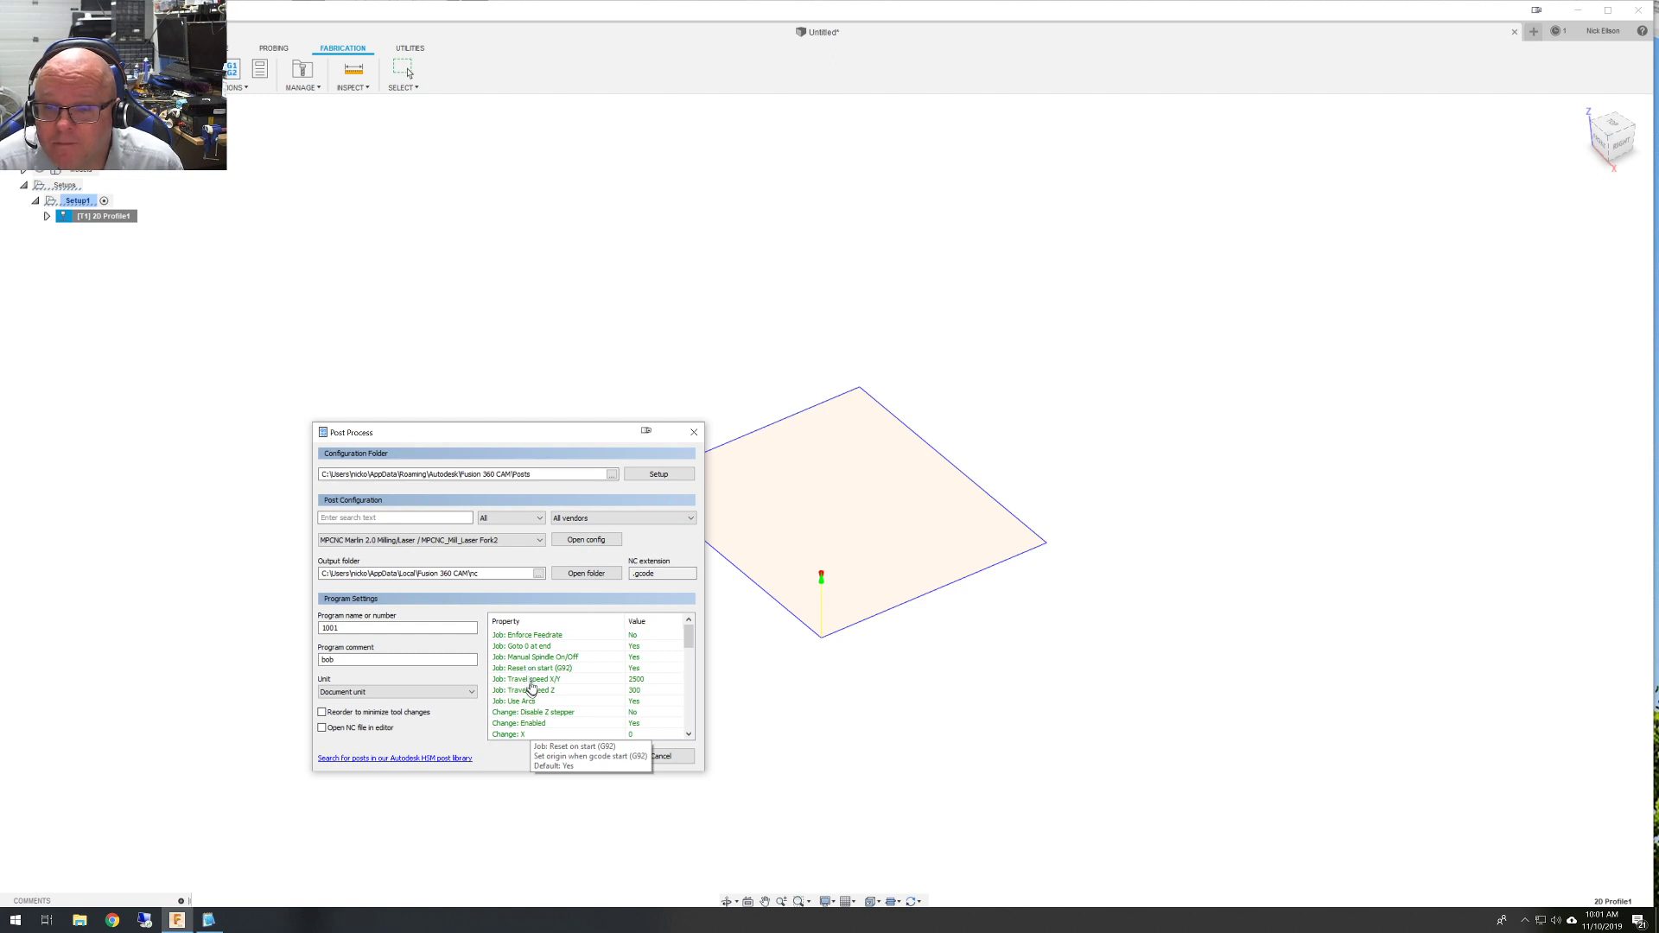
{"action": "left_click", "coordinate": [518, 669]}
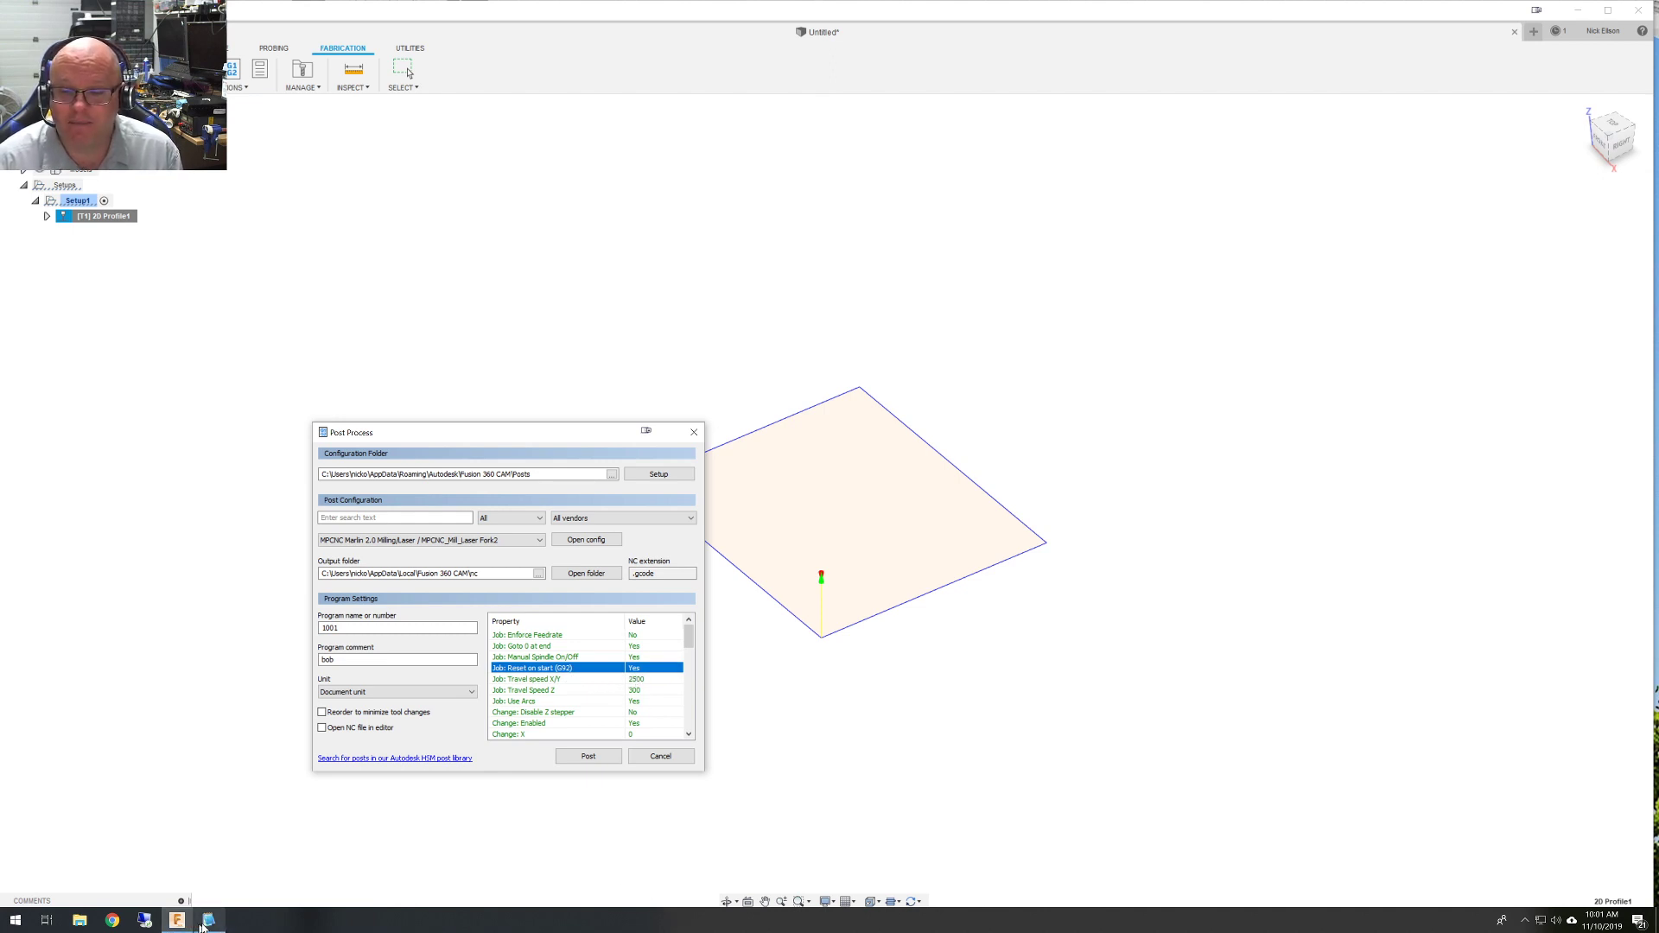
Bring the posted test .gcode output back to the front in Notepad2.
{"action": "mouse_move", "coordinate": [201, 925]}
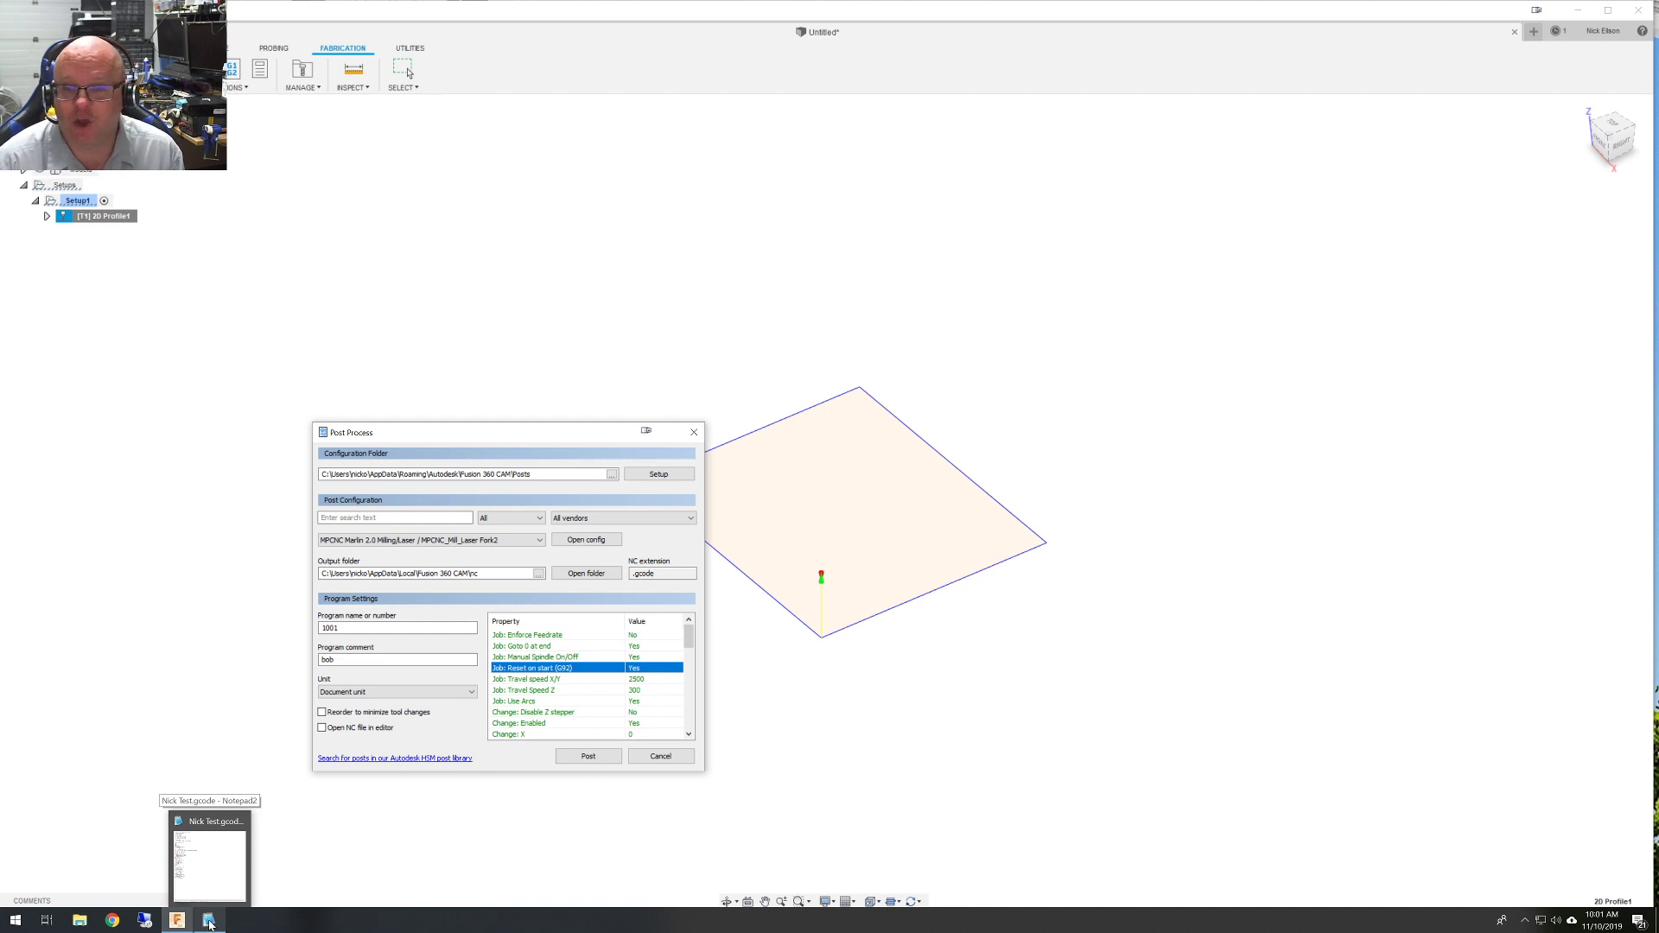
{"action": "left_click", "coordinate": [210, 924]}
{"action": "left_click", "coordinate": [210, 922]}
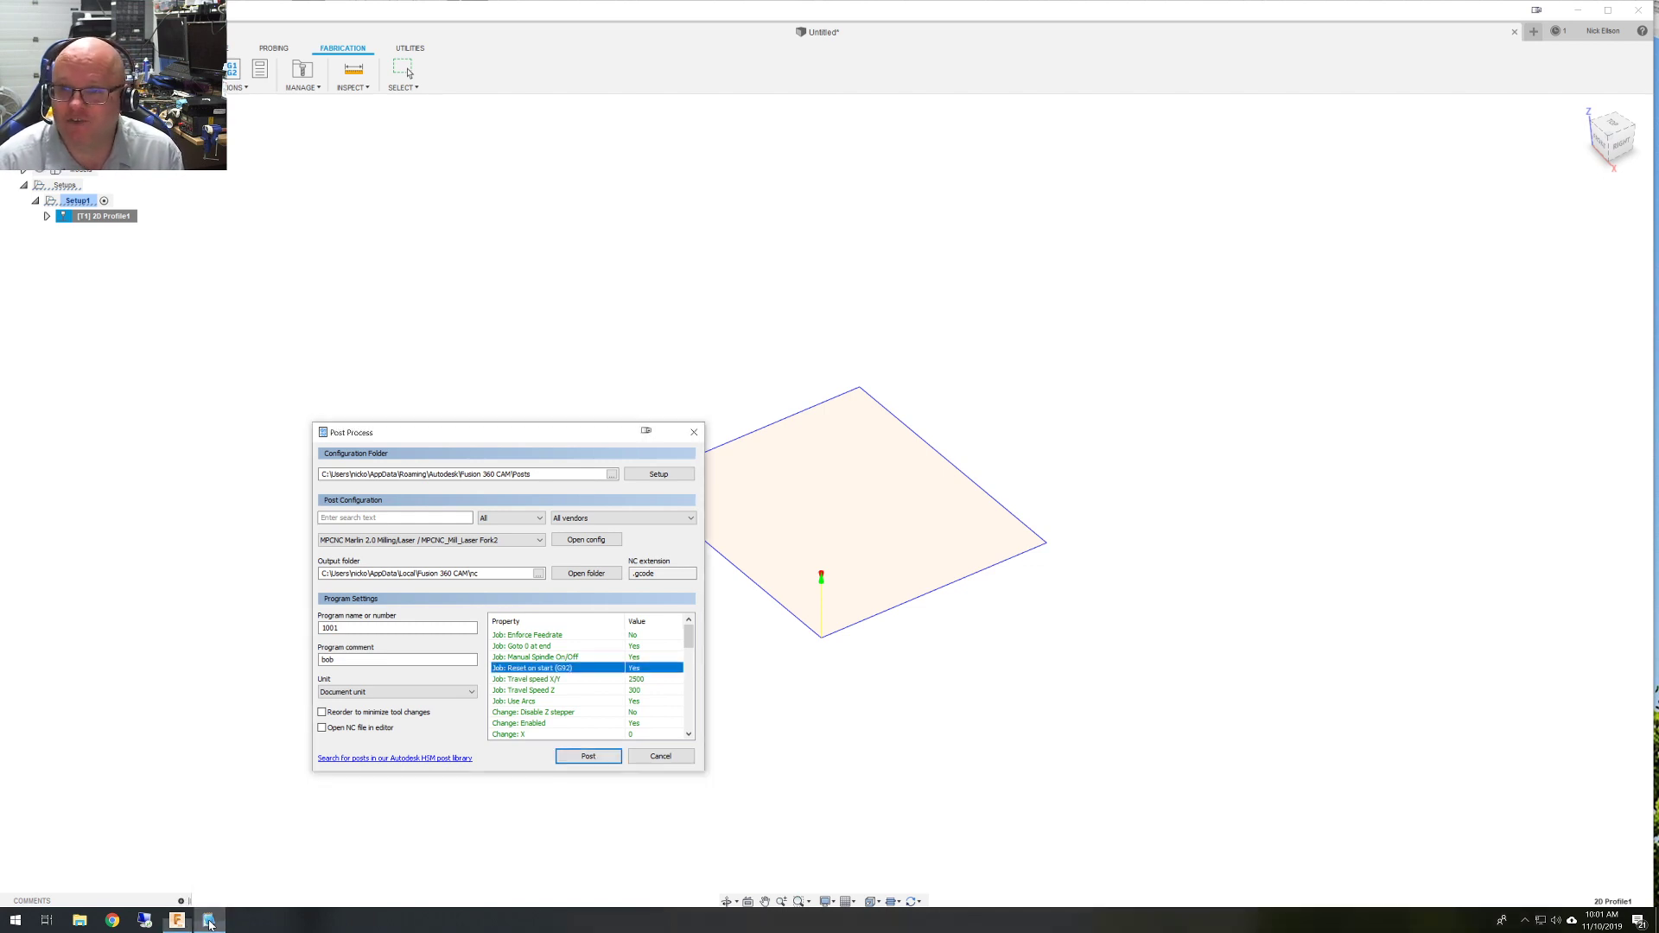
{"action": "left_click", "coordinate": [209, 921]}
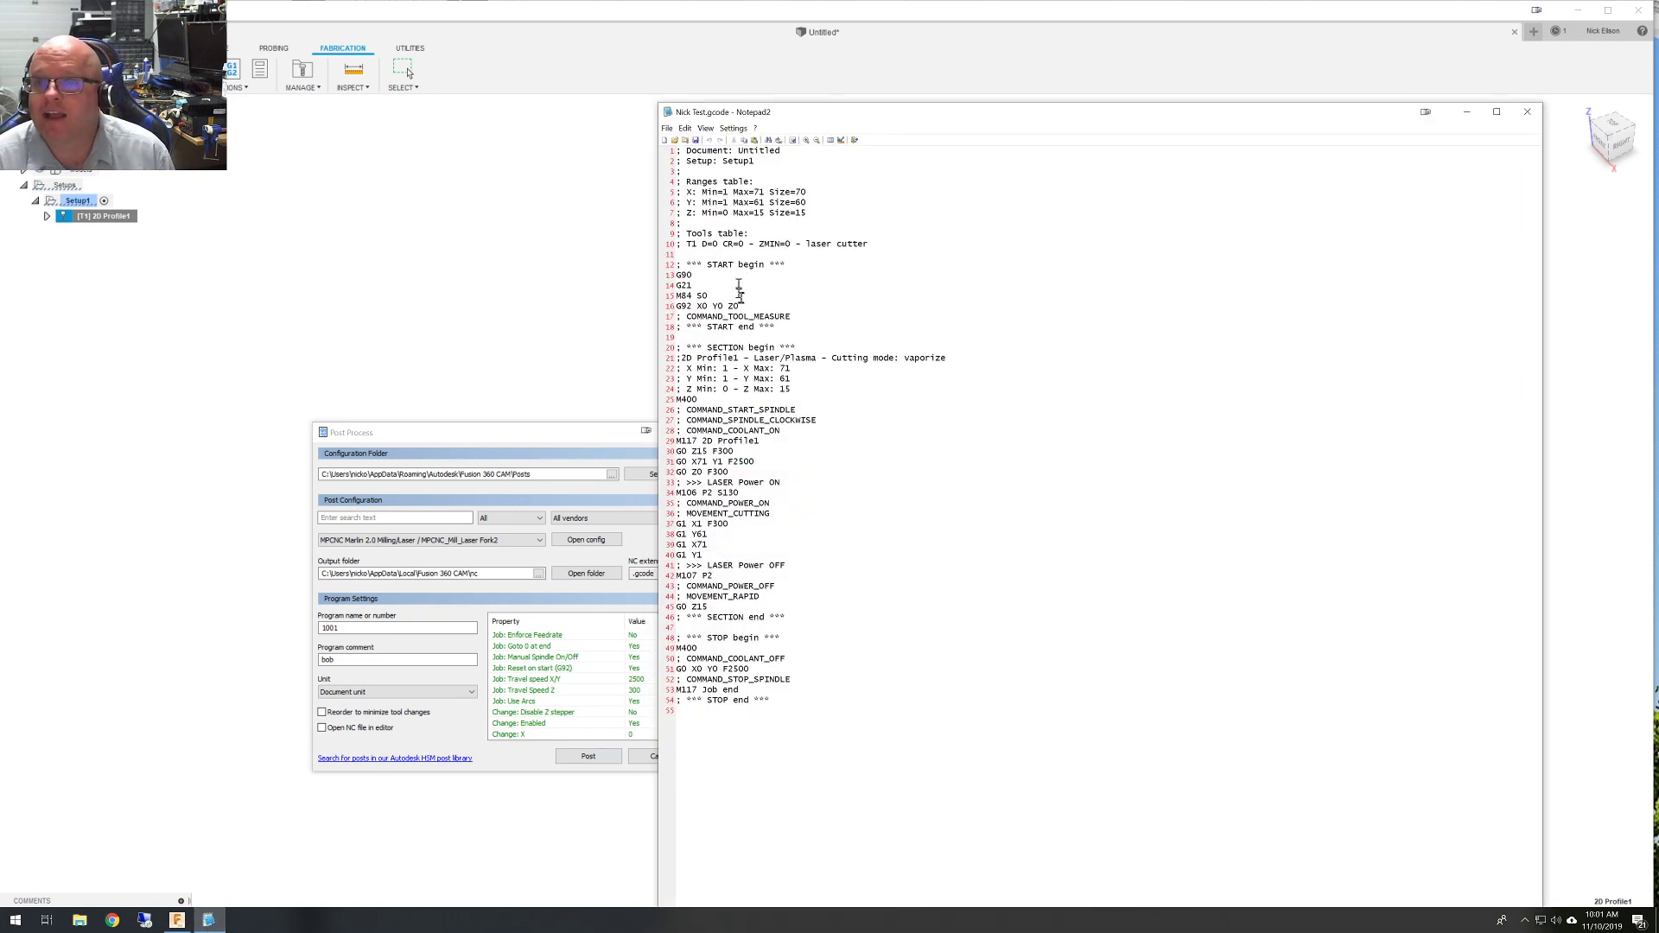
{"action": "left_click_drag", "start_coordinate": [750, 307], "coordinate": [663, 309]}
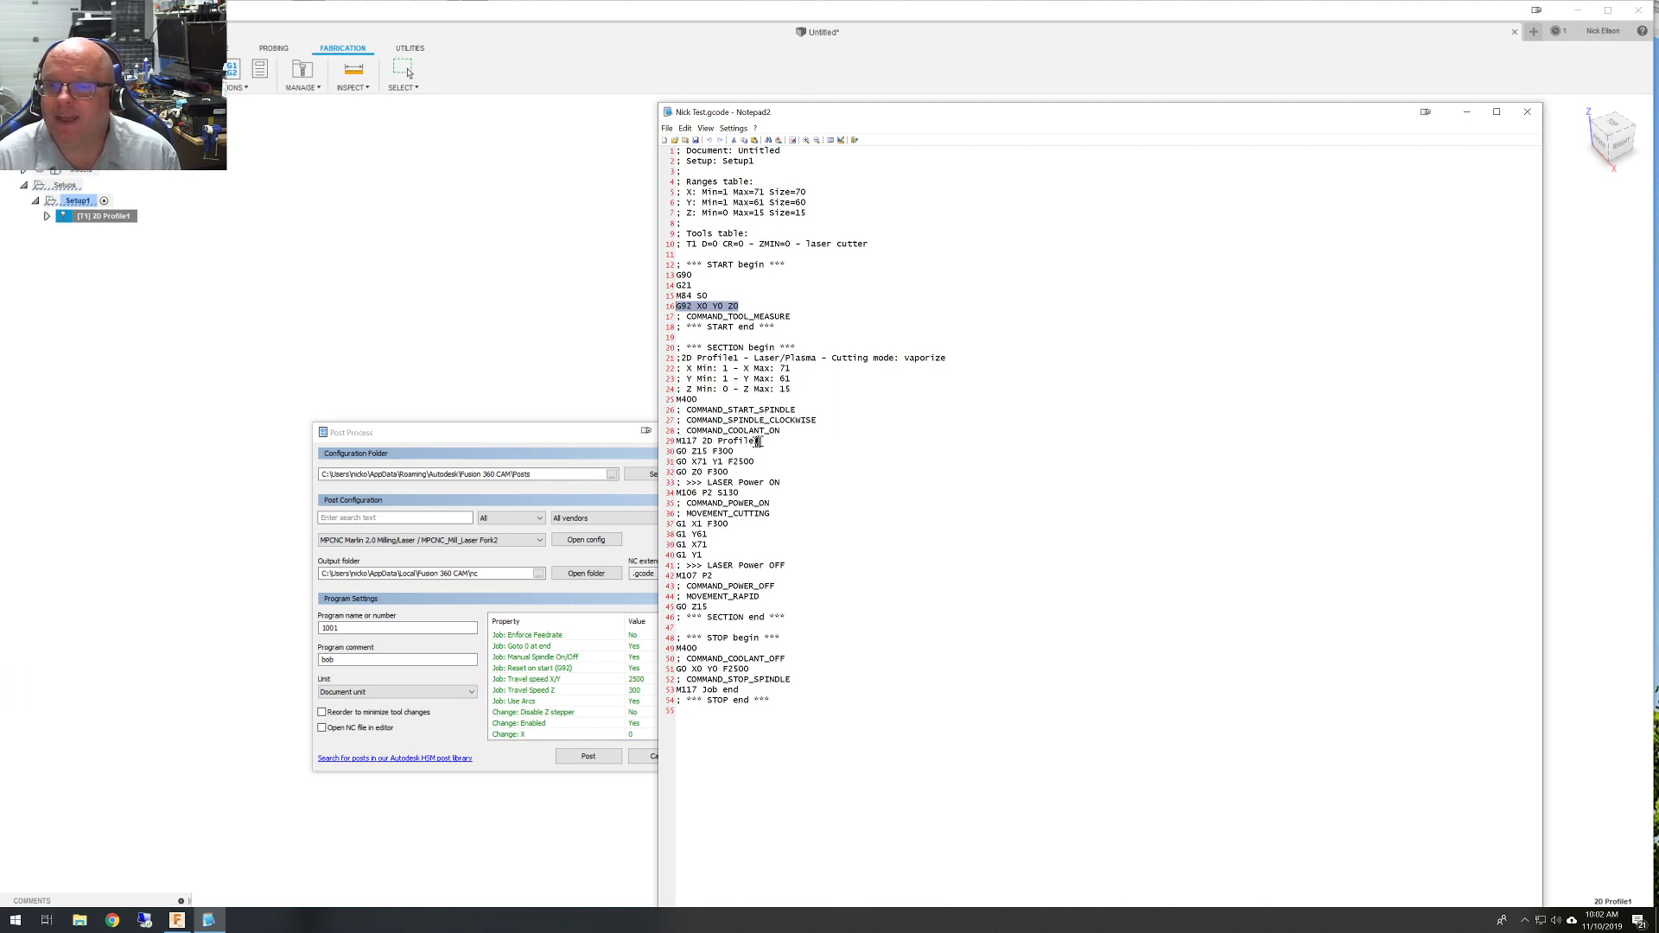
{"action": "left_click_drag", "start_coordinate": [760, 441], "coordinate": [670, 448]}
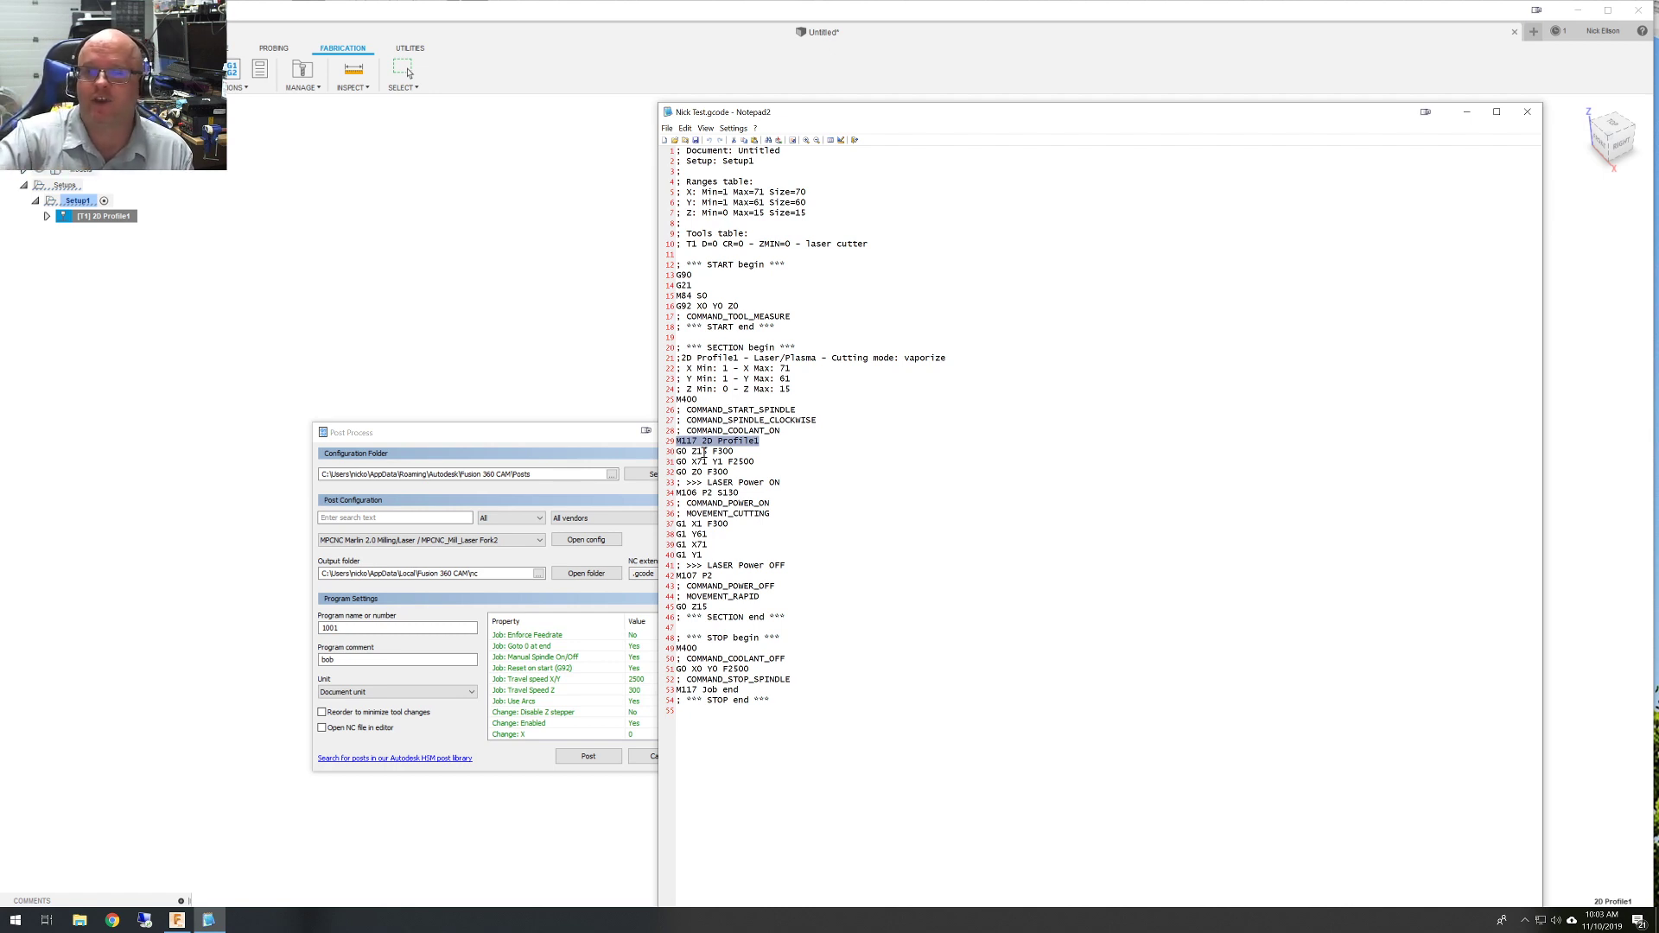
{"action": "left_click_drag", "start_coordinate": [703, 473], "coordinate": [690, 474]}
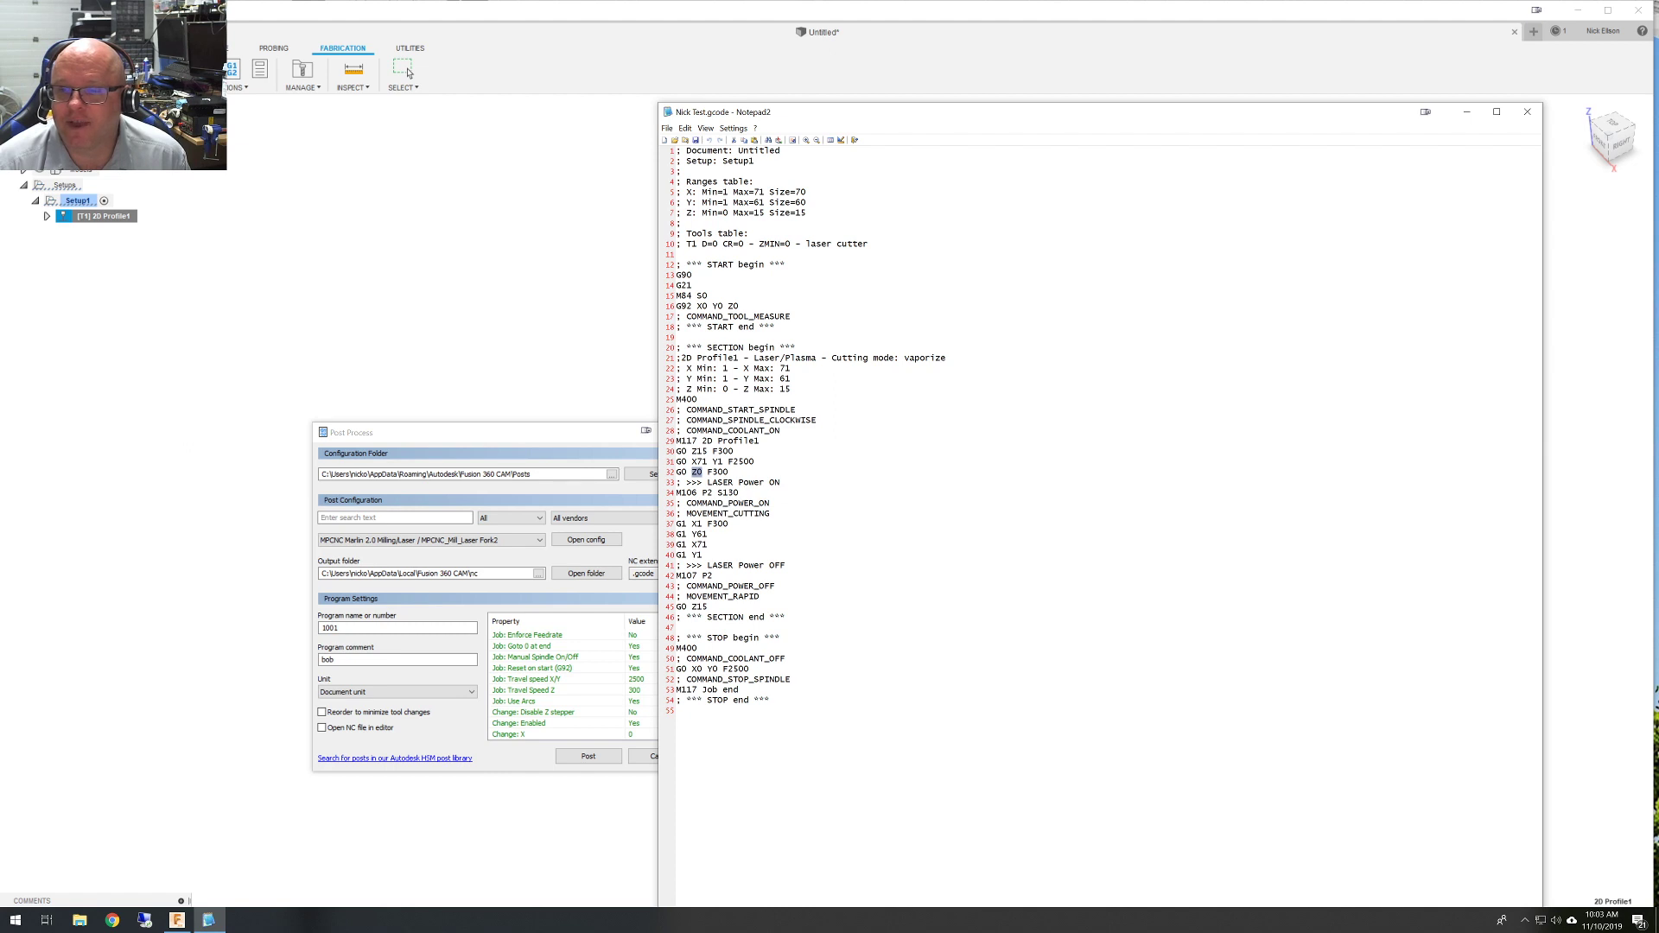
{"action": "left_click_drag", "start_coordinate": [741, 493], "coordinate": [672, 526]}
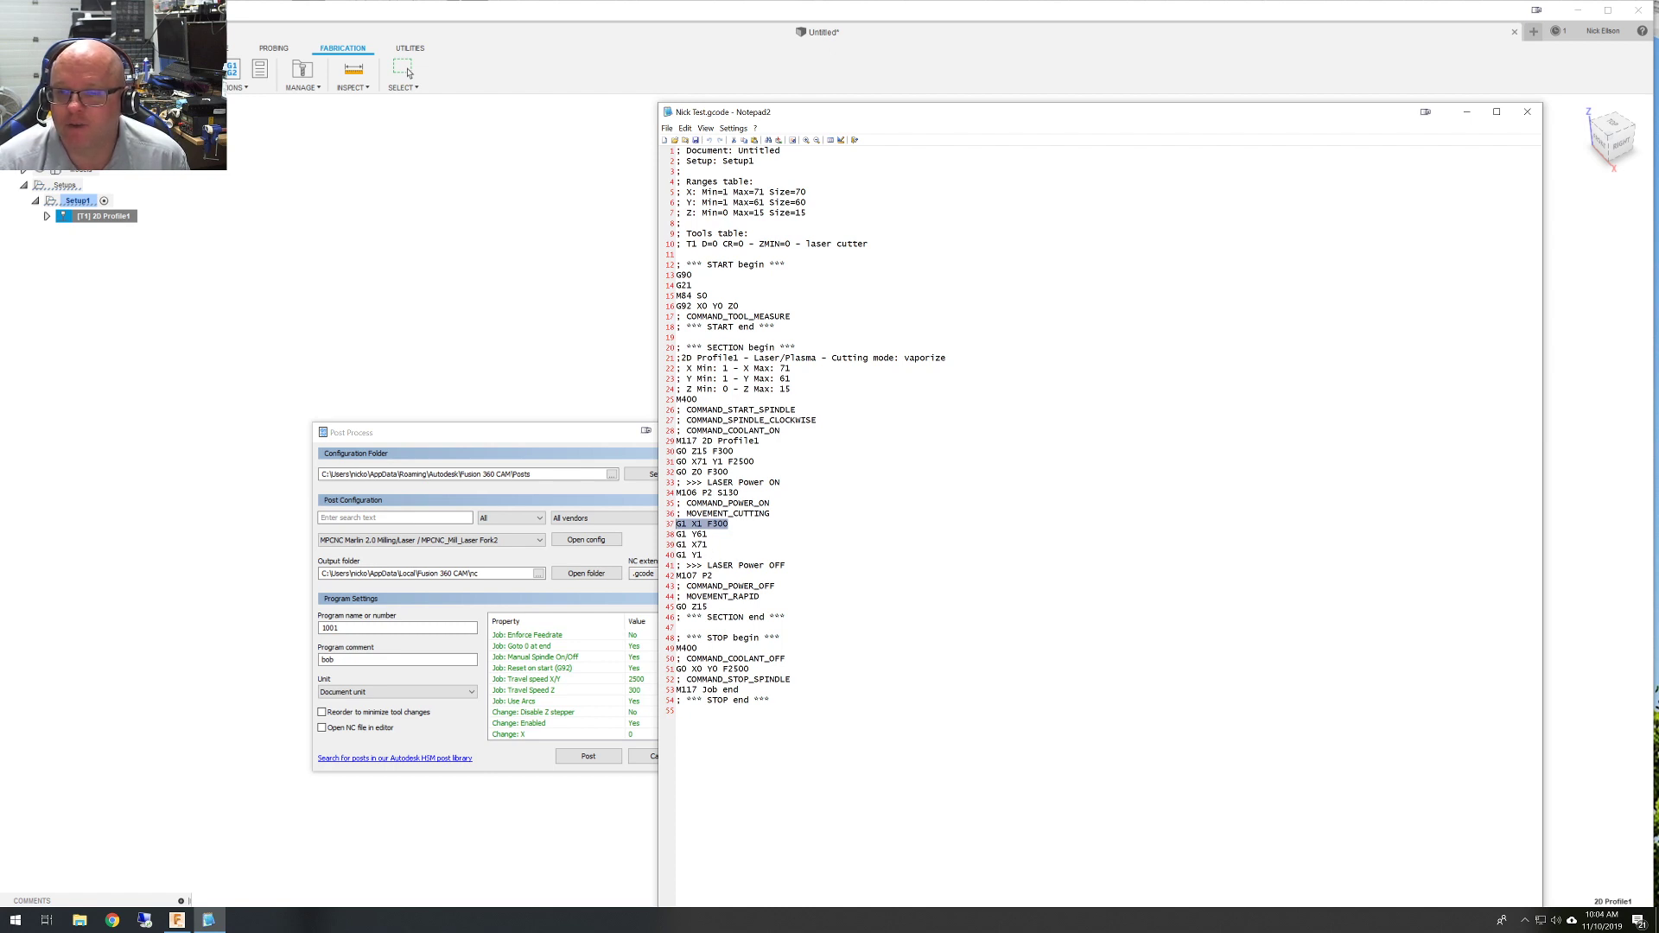
{"action": "left_click", "coordinate": [721, 576]}
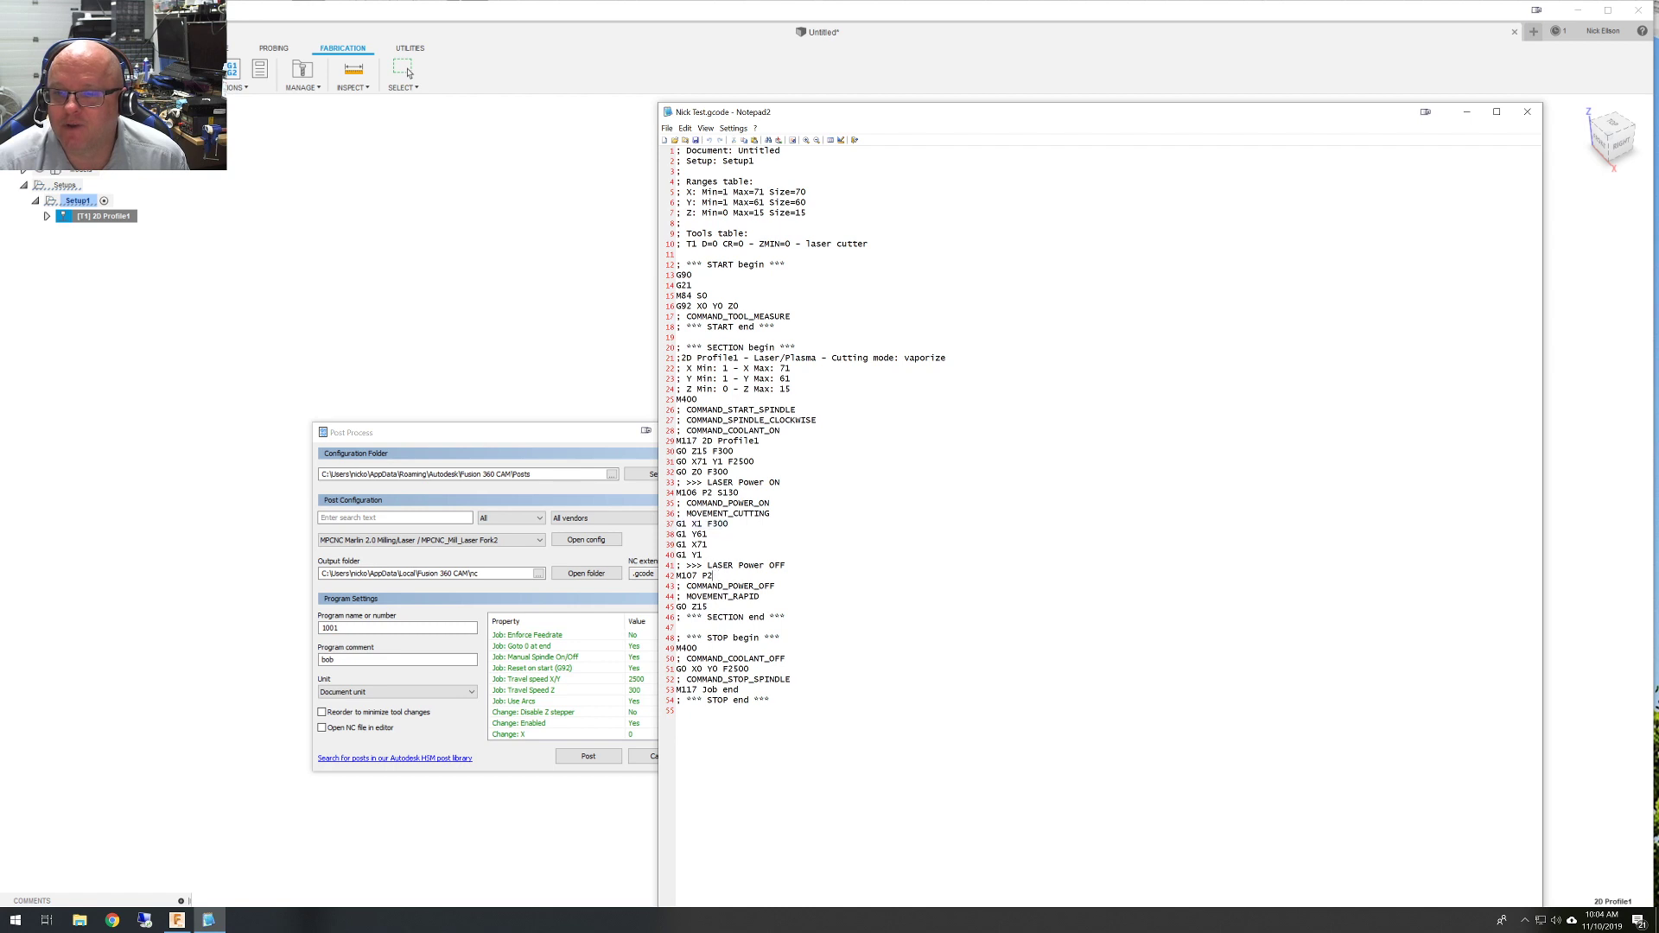
{"action": "left_click_drag", "start_coordinate": [719, 576], "coordinate": [662, 618]}
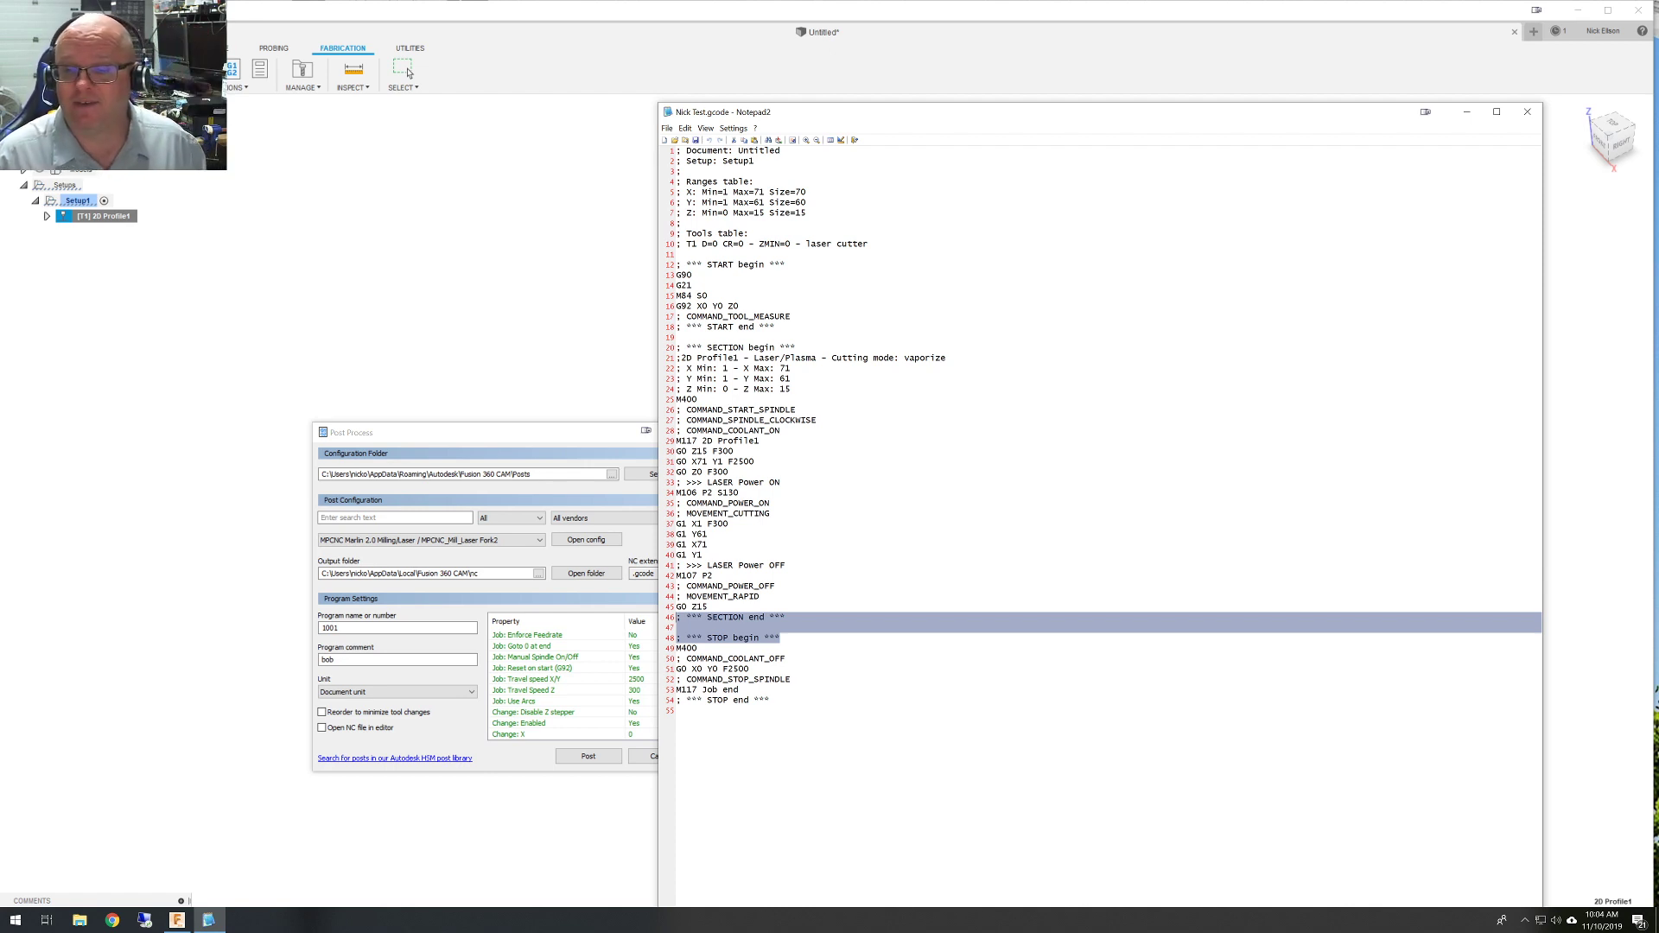
{"action": "left_click", "coordinate": [746, 690]}
{"action": "left_click_drag", "start_coordinate": [747, 691], "coordinate": [661, 697]}
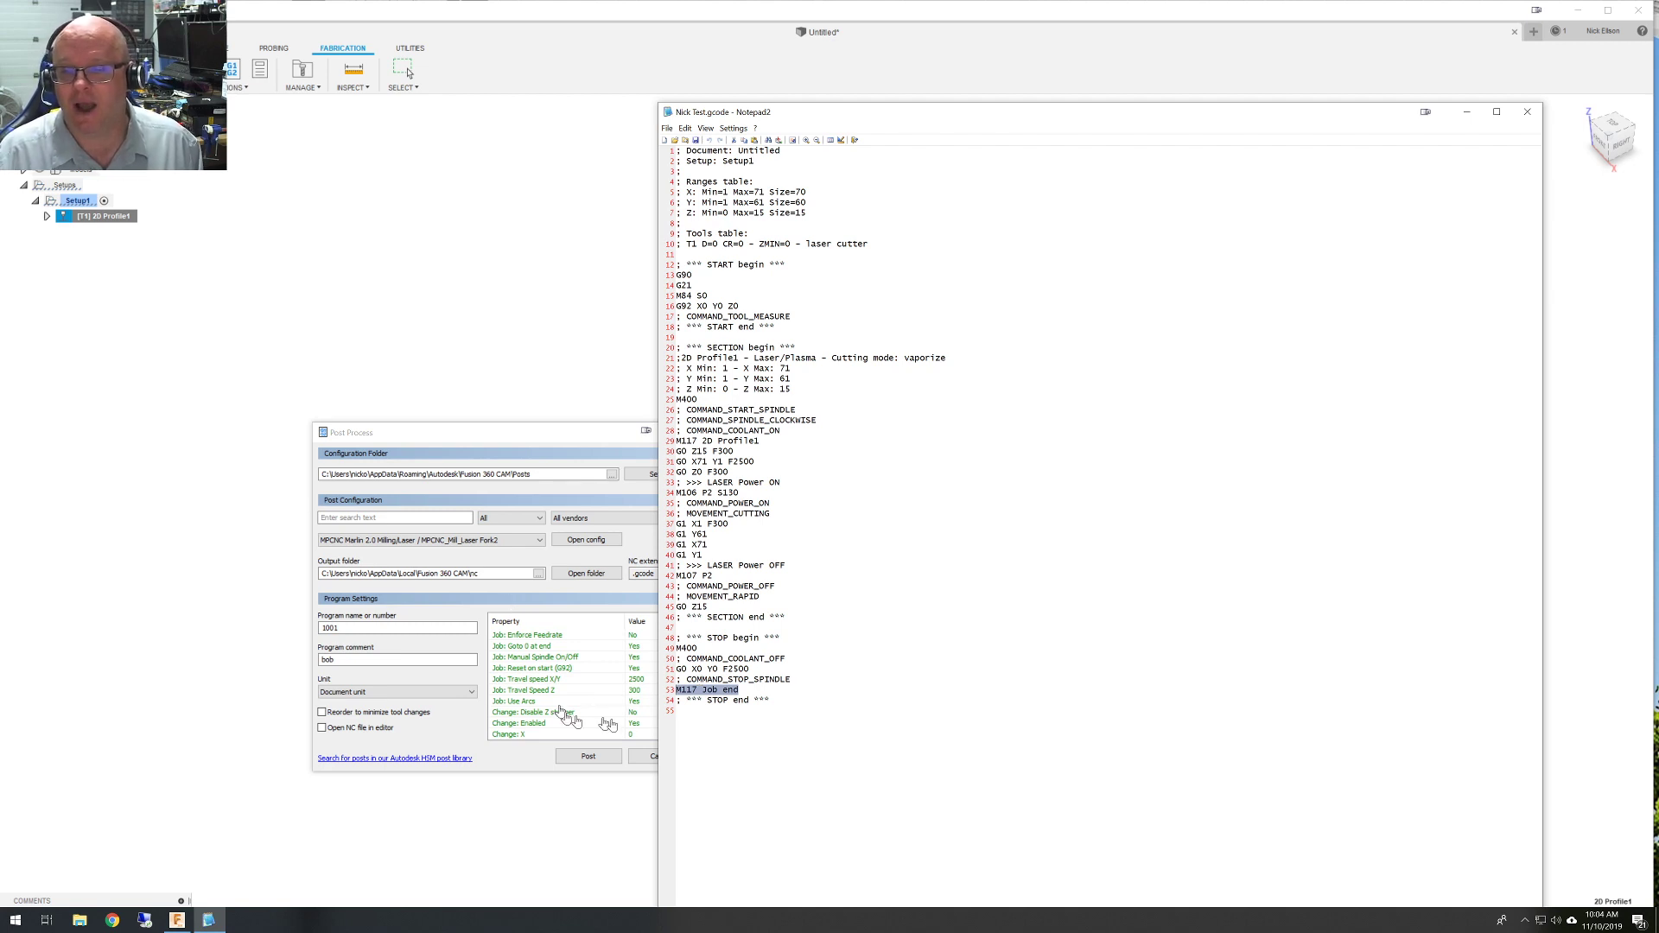
Switch the post to MPCNC Milling and Laser/Plasma cutter and review its properties.
{"action": "left_click", "coordinate": [432, 532]}
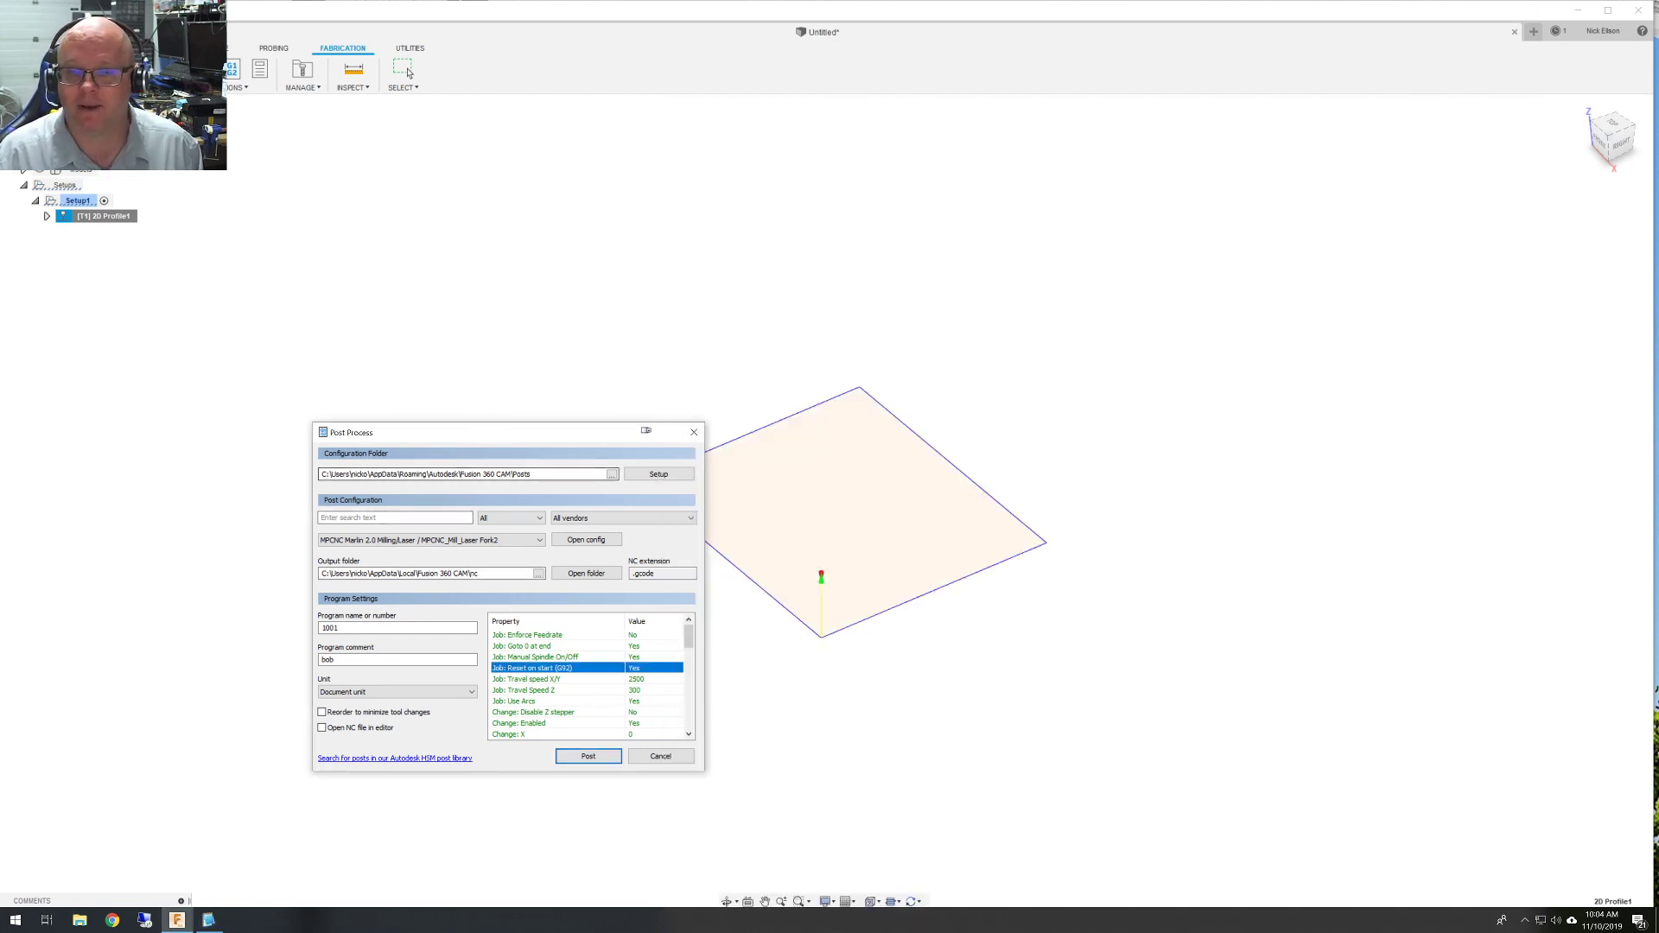
{"action": "left_click", "coordinate": [523, 544]}
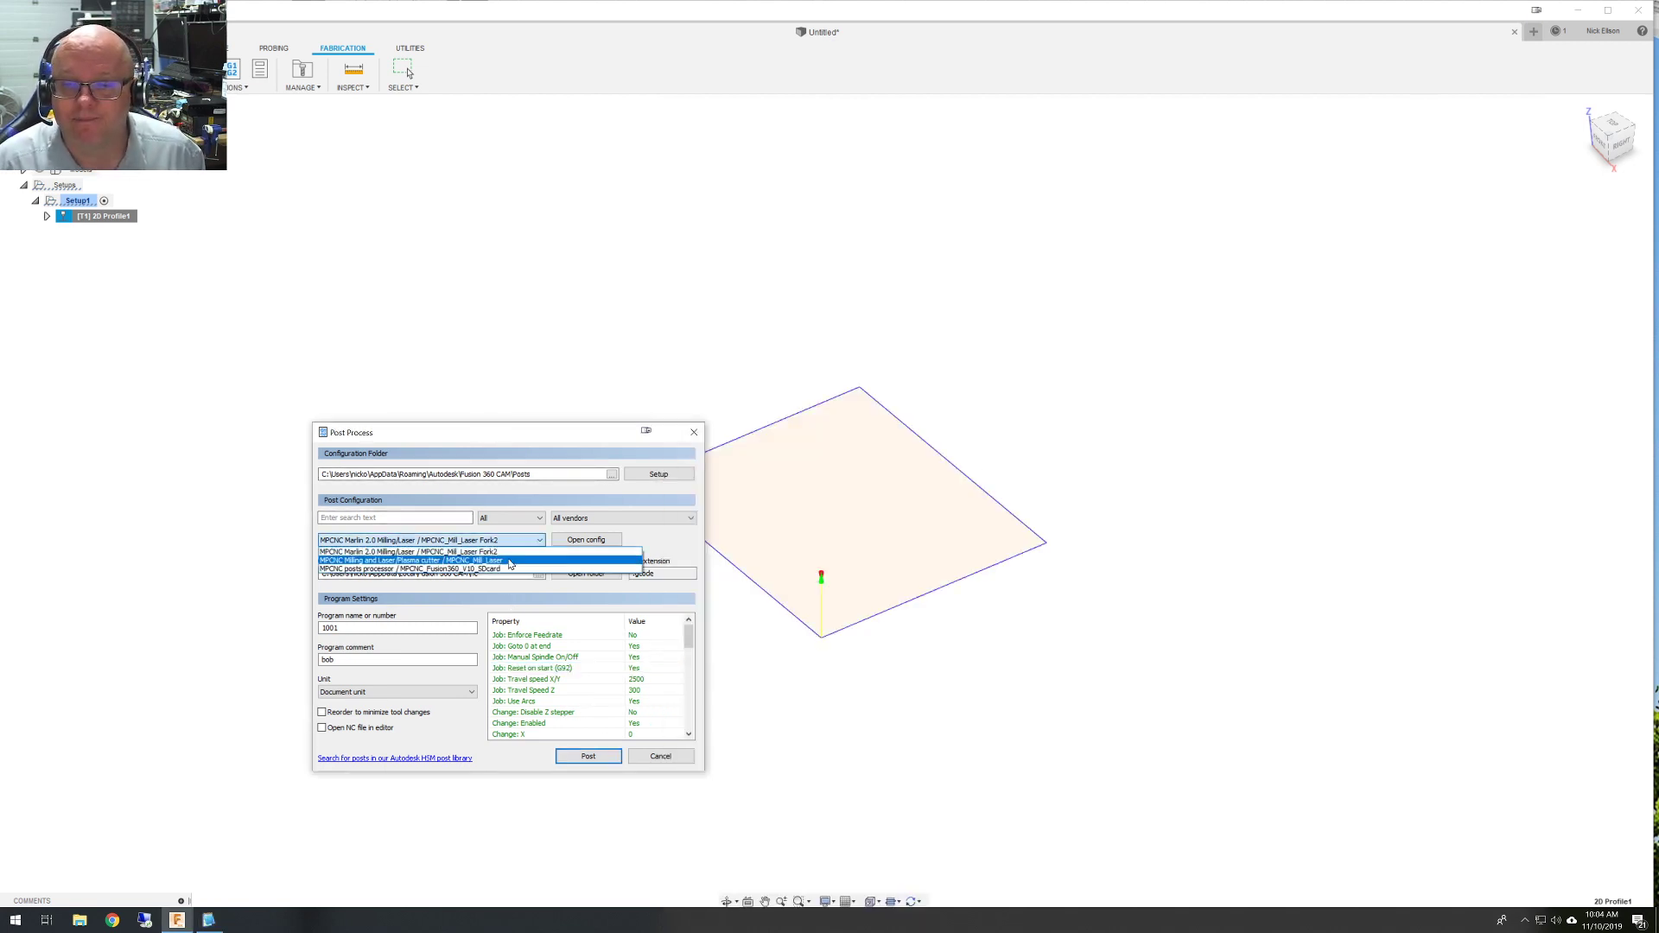
{"action": "left_click", "coordinate": [510, 562]}
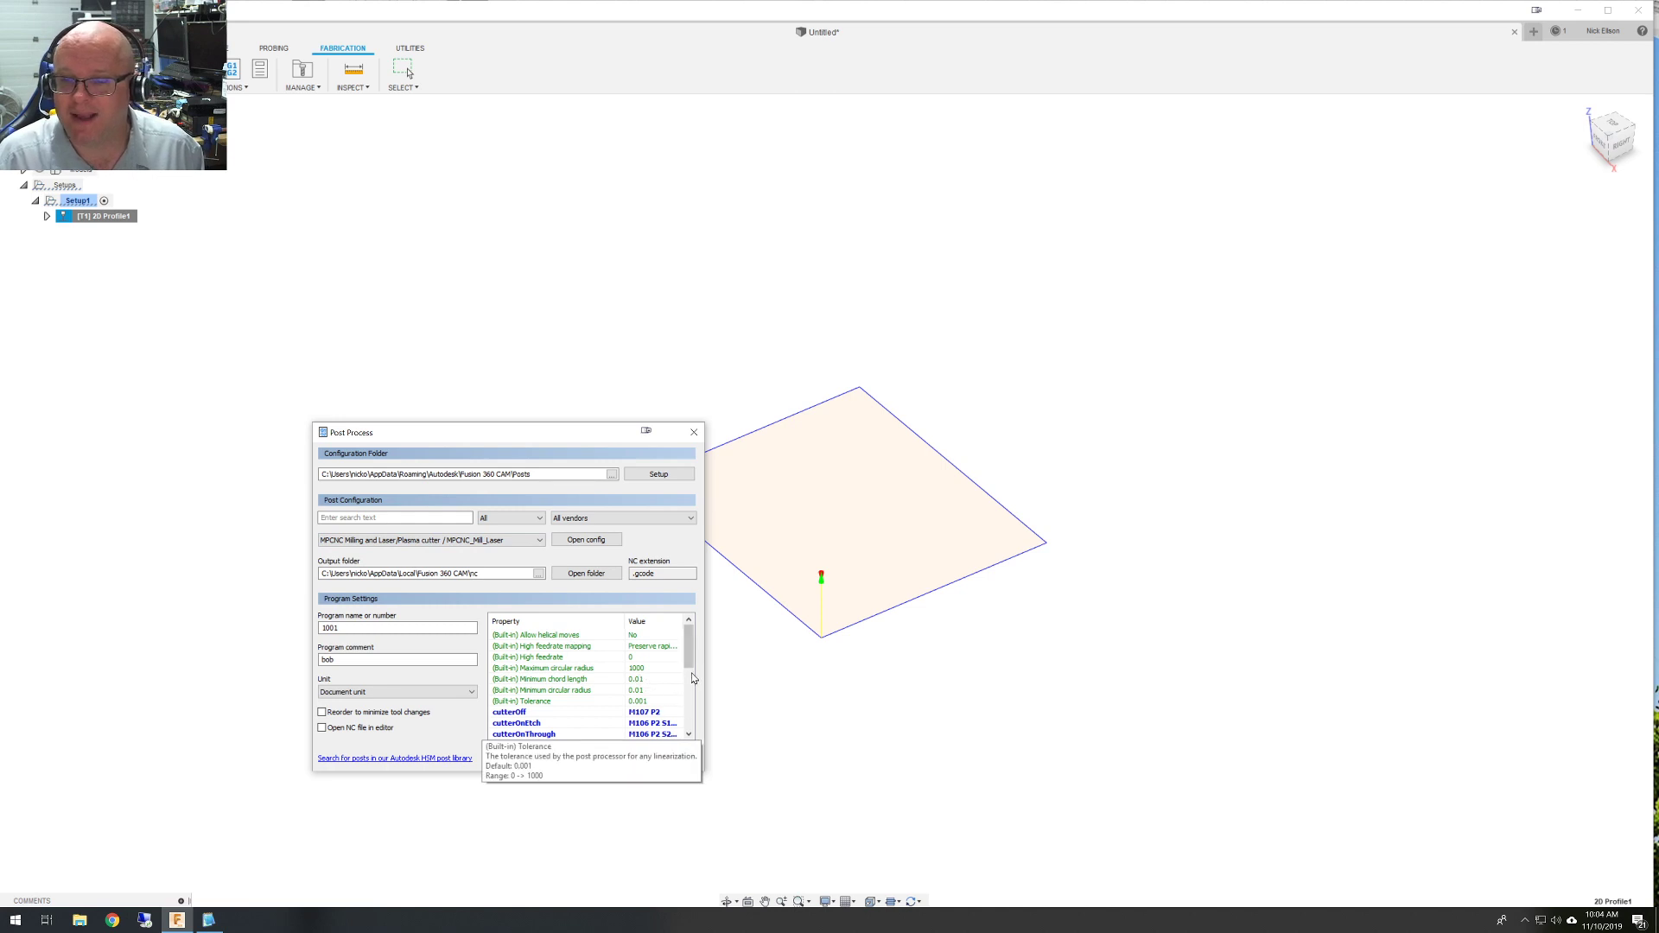
{"action": "scroll", "coordinate": [665, 701], "scroll_direction": "down", "scroll_amount": 1}
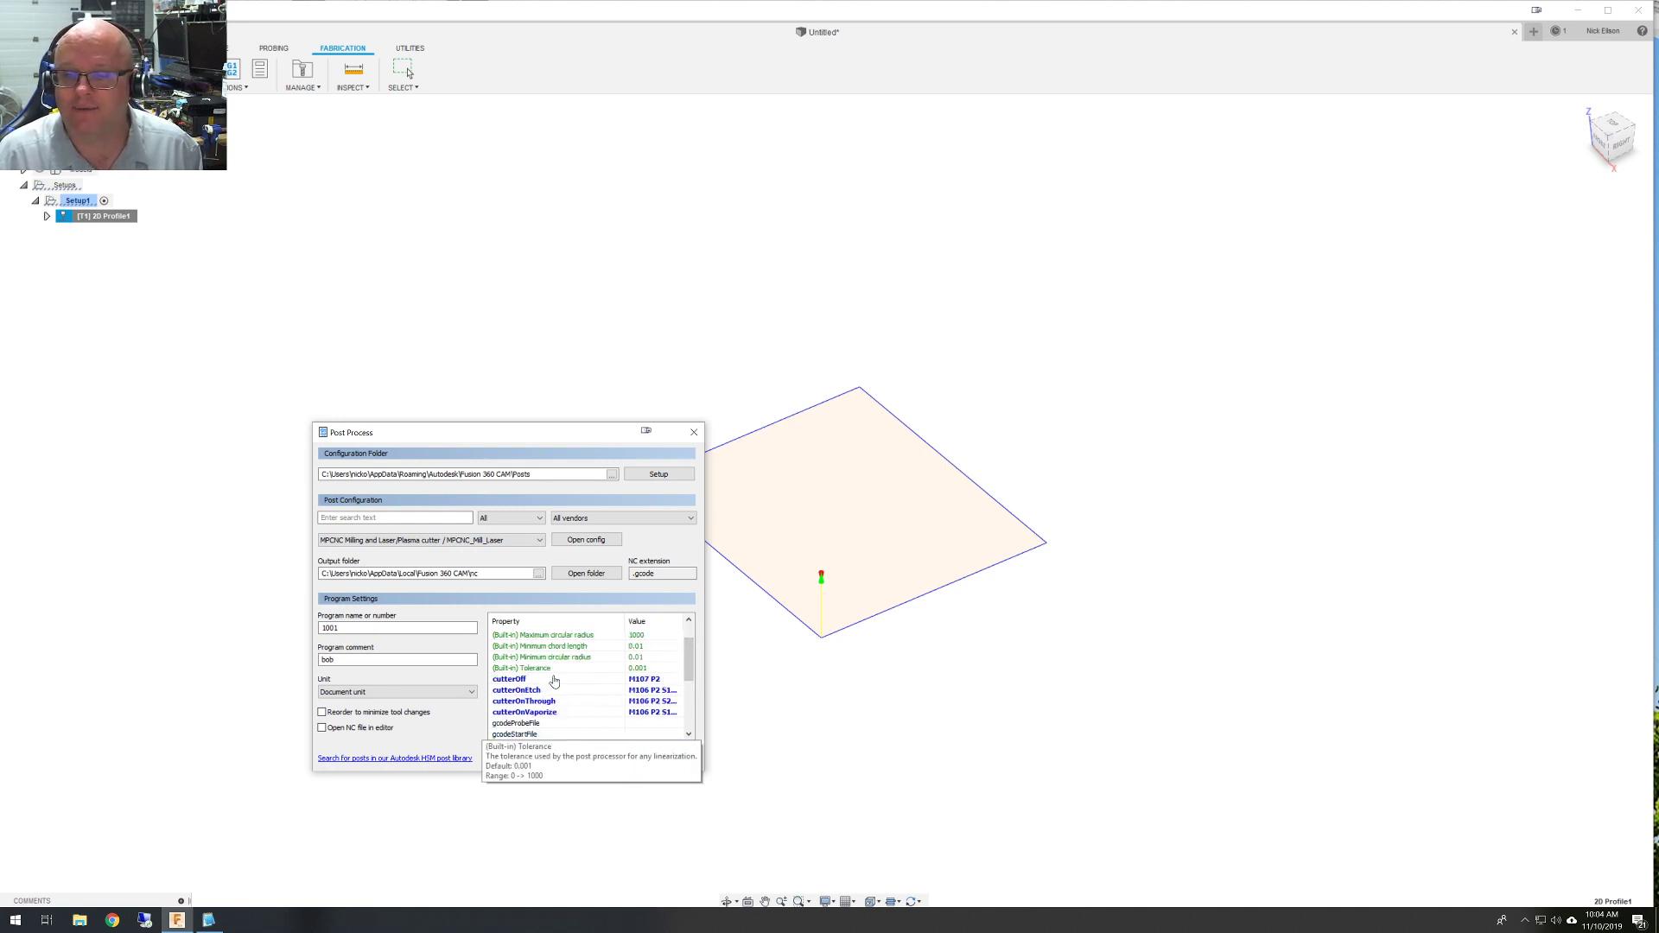
{"action": "scroll", "coordinate": [554, 681], "scroll_direction": "up", "scroll_amount": 1}
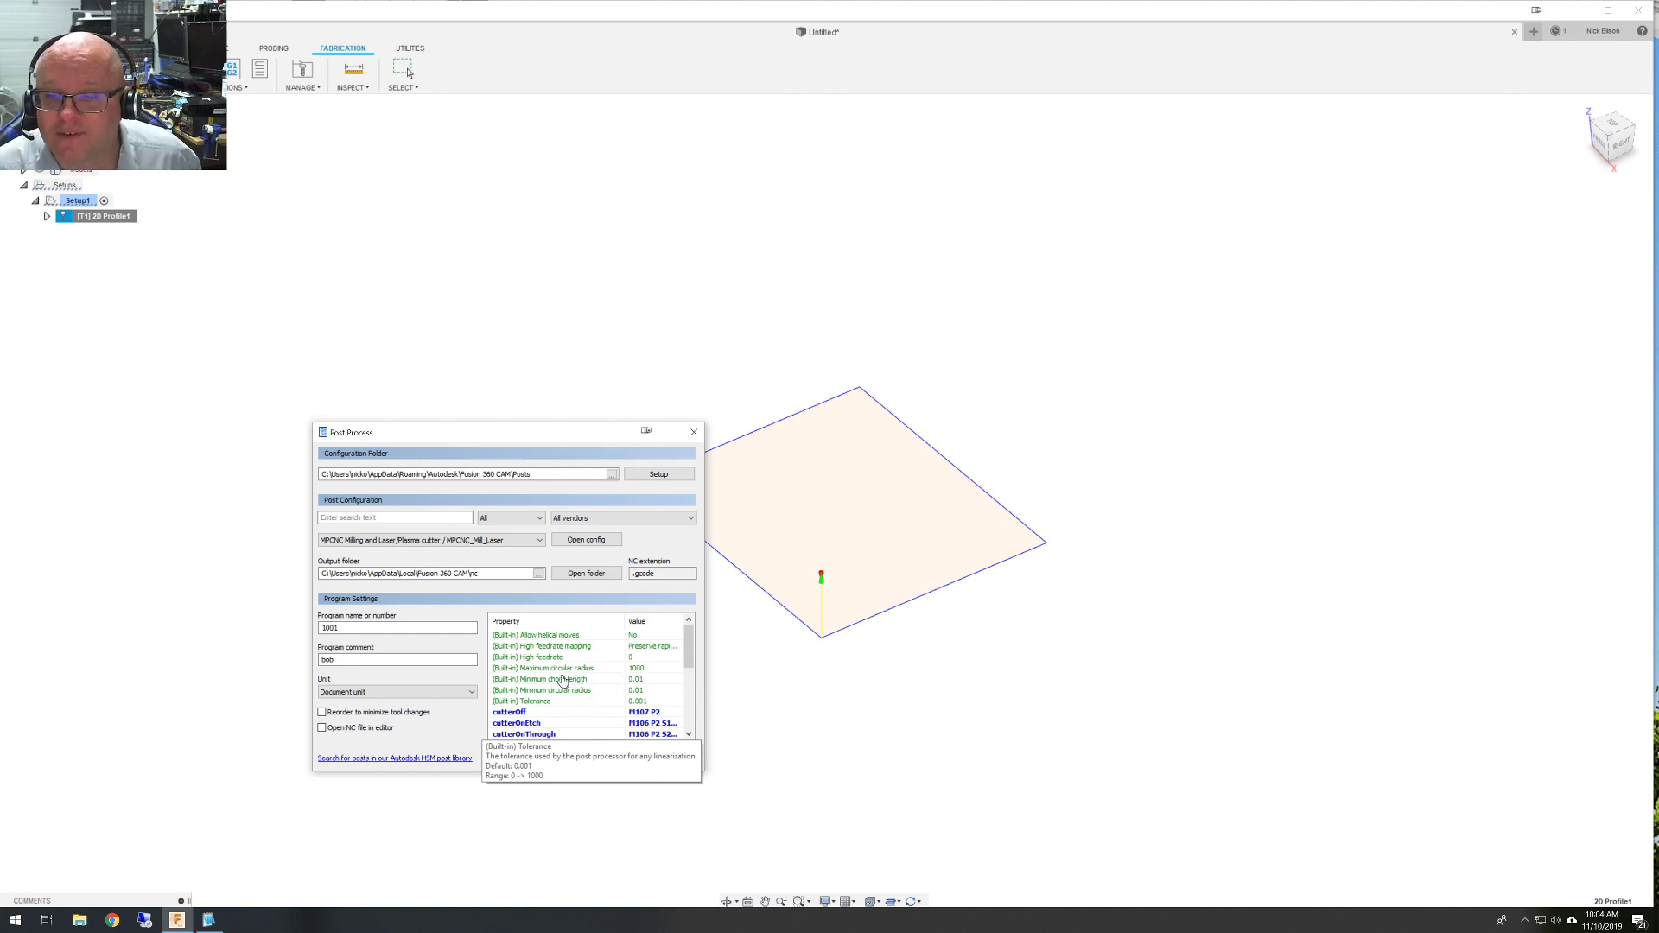
{"action": "scroll", "coordinate": [566, 670], "scroll_direction": "down", "scroll_amount": 3}
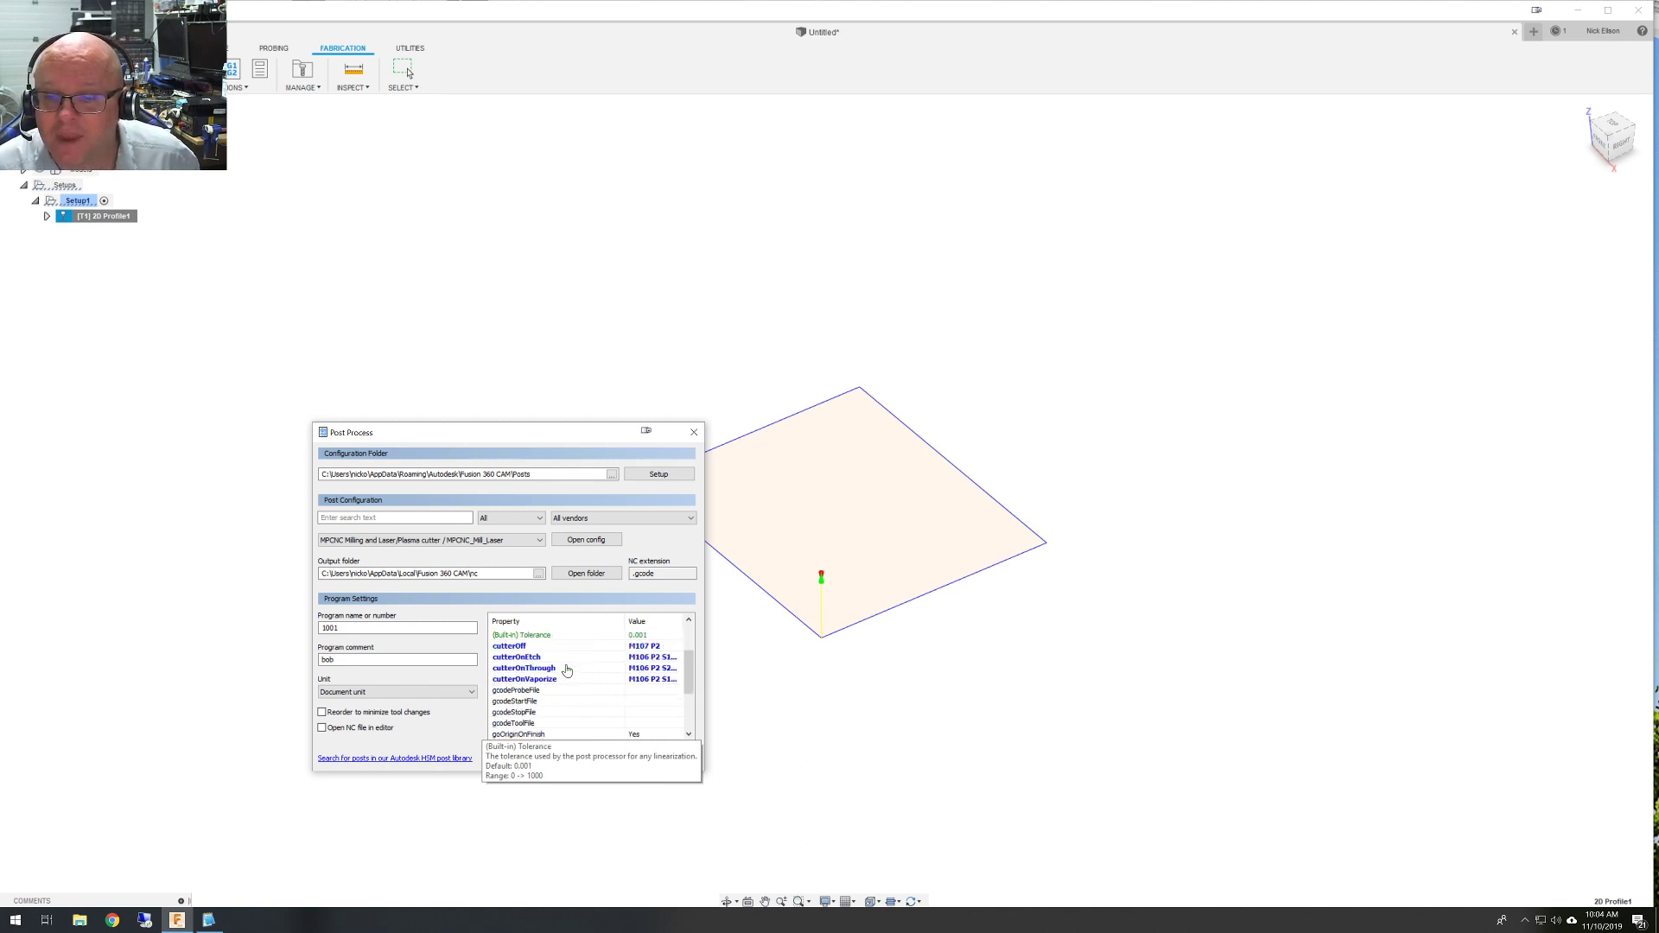
{"action": "scroll", "coordinate": [566, 670], "scroll_direction": "down", "scroll_amount": 2}
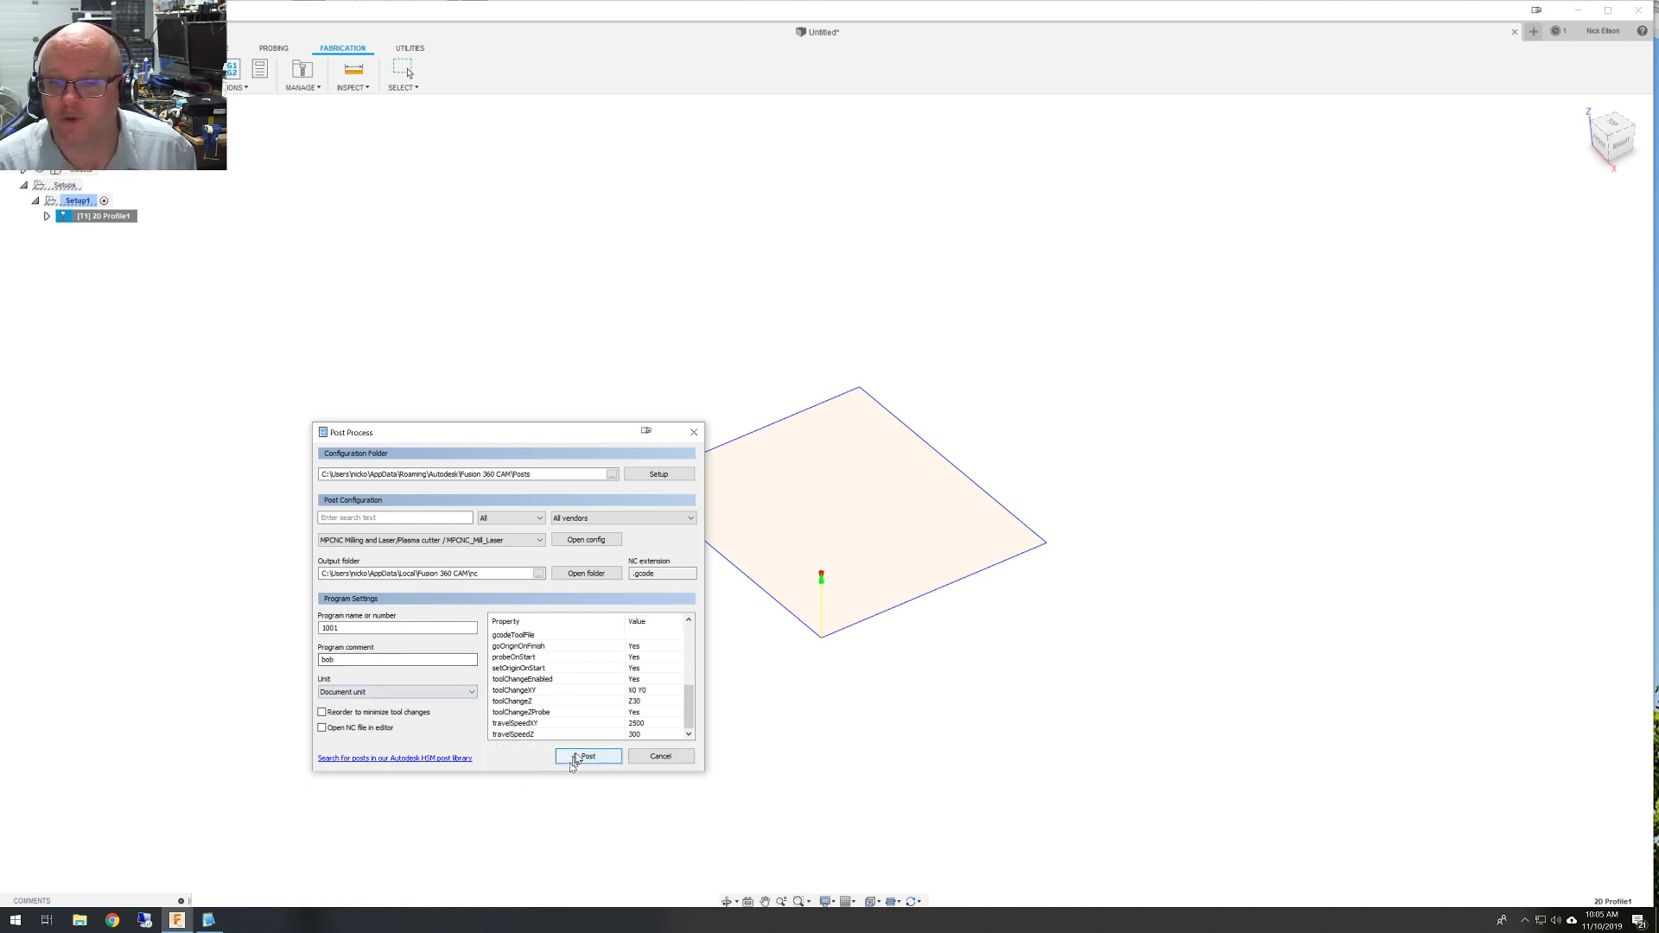
Post the toolpath and save it under a new test .gcode file name.
{"action": "left_click", "coordinate": [575, 758]}
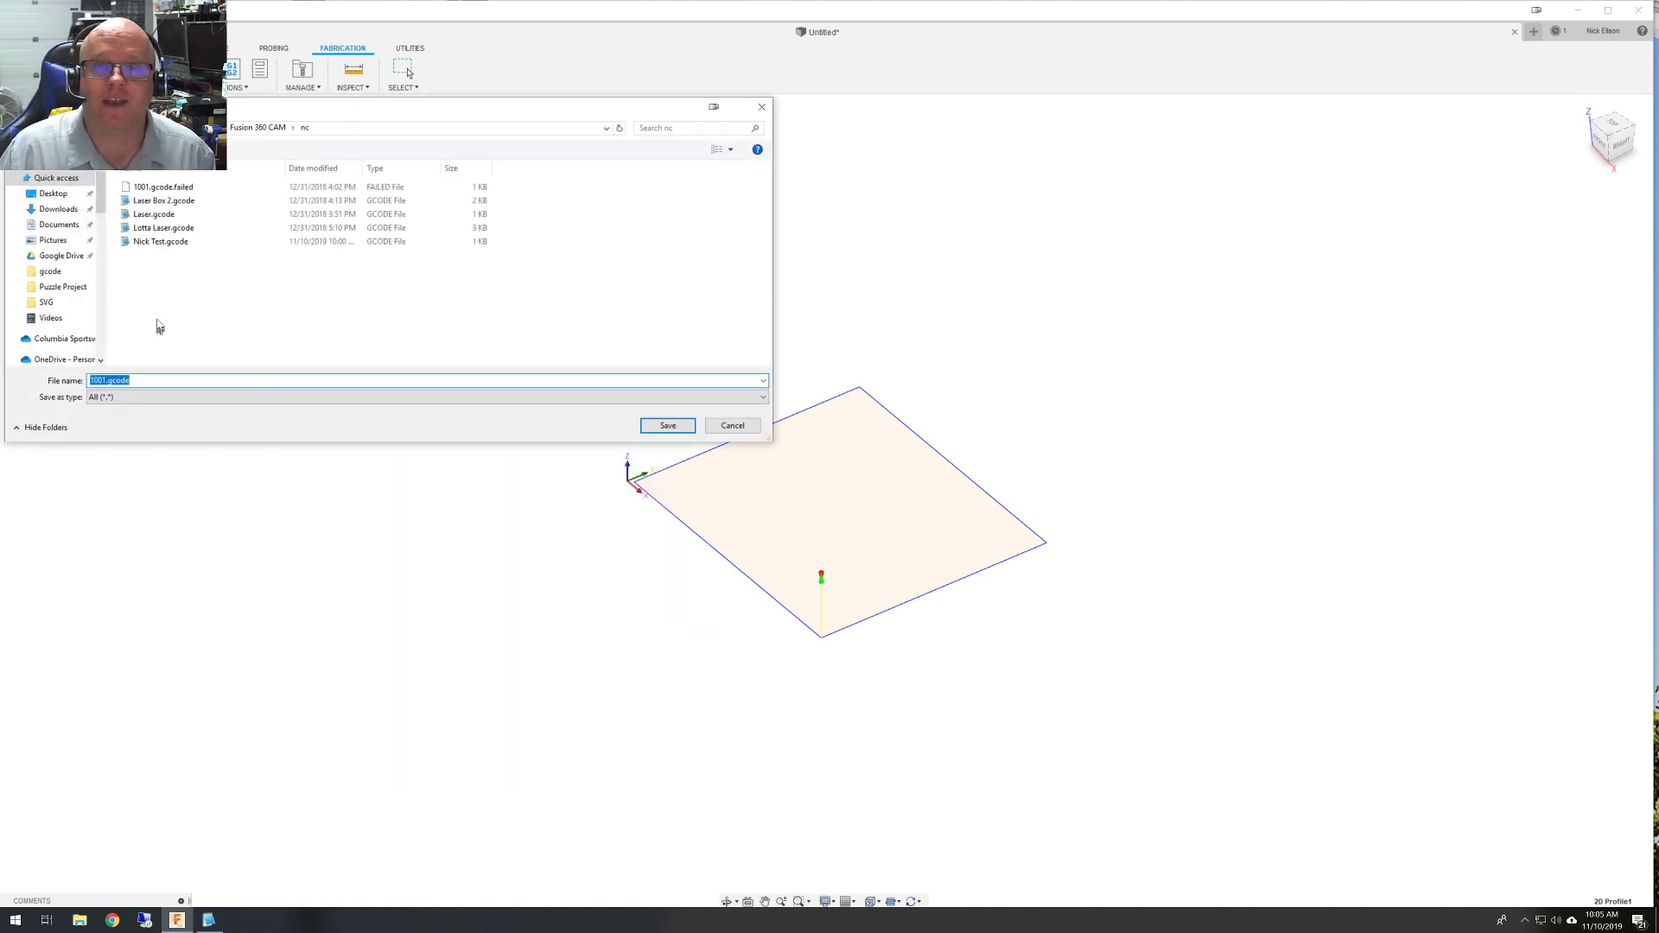
{"action": "left_click", "coordinate": [163, 243]}
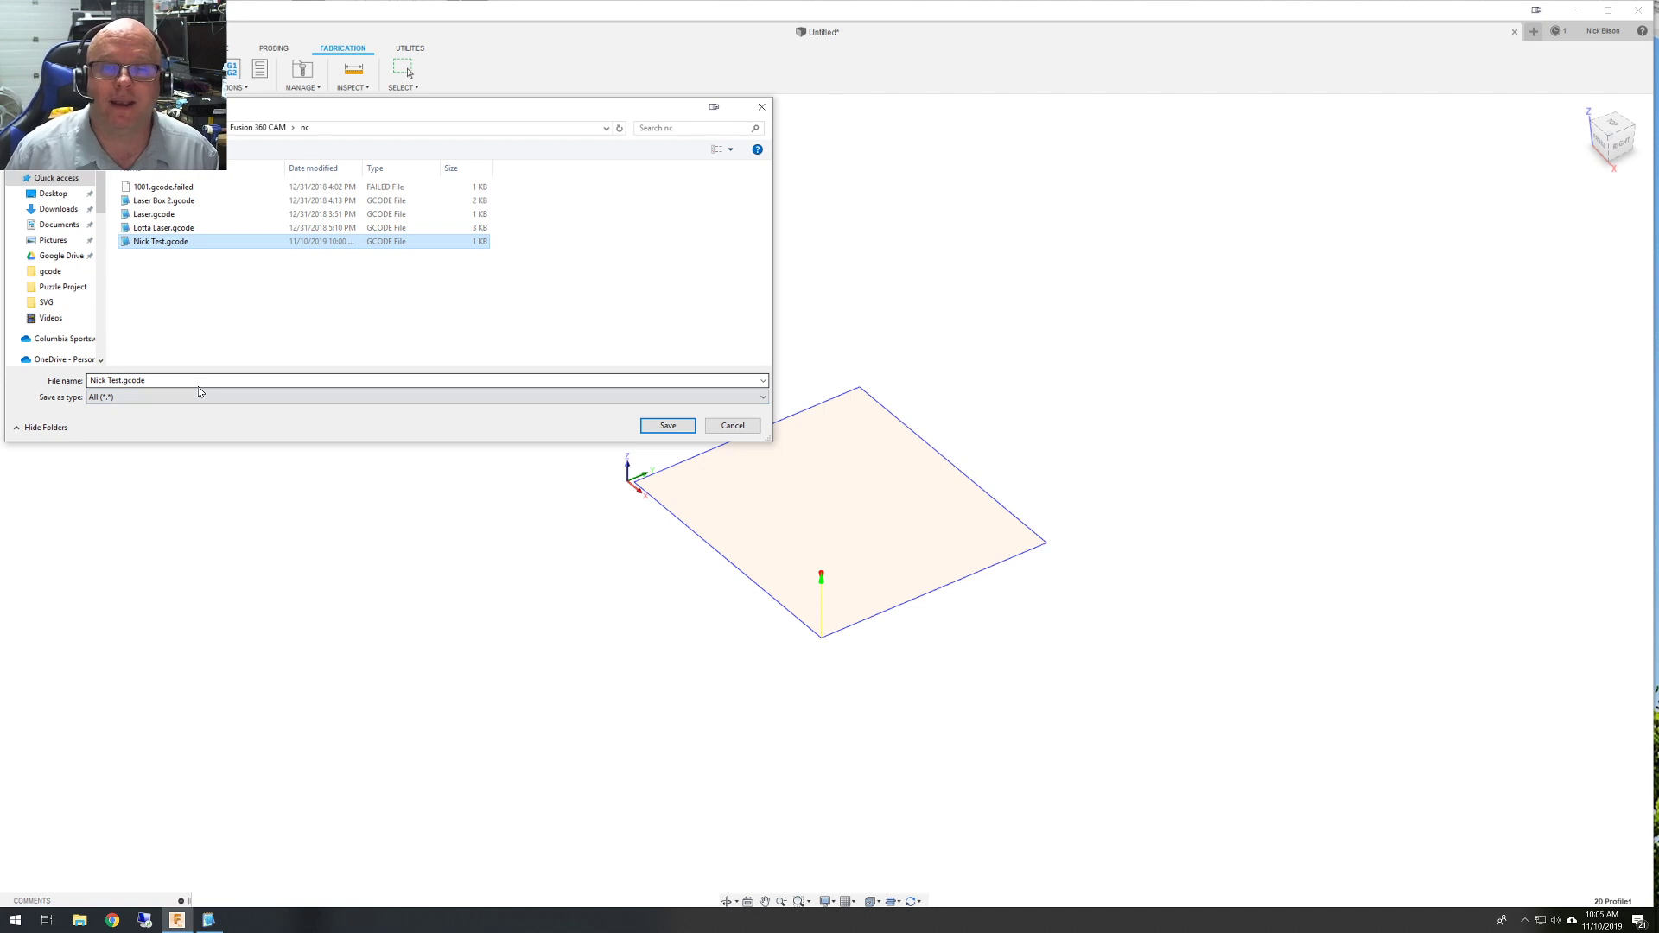
{"action": "left_click", "coordinate": [239, 379]}
{"action": "left_click", "coordinate": [238, 379]}
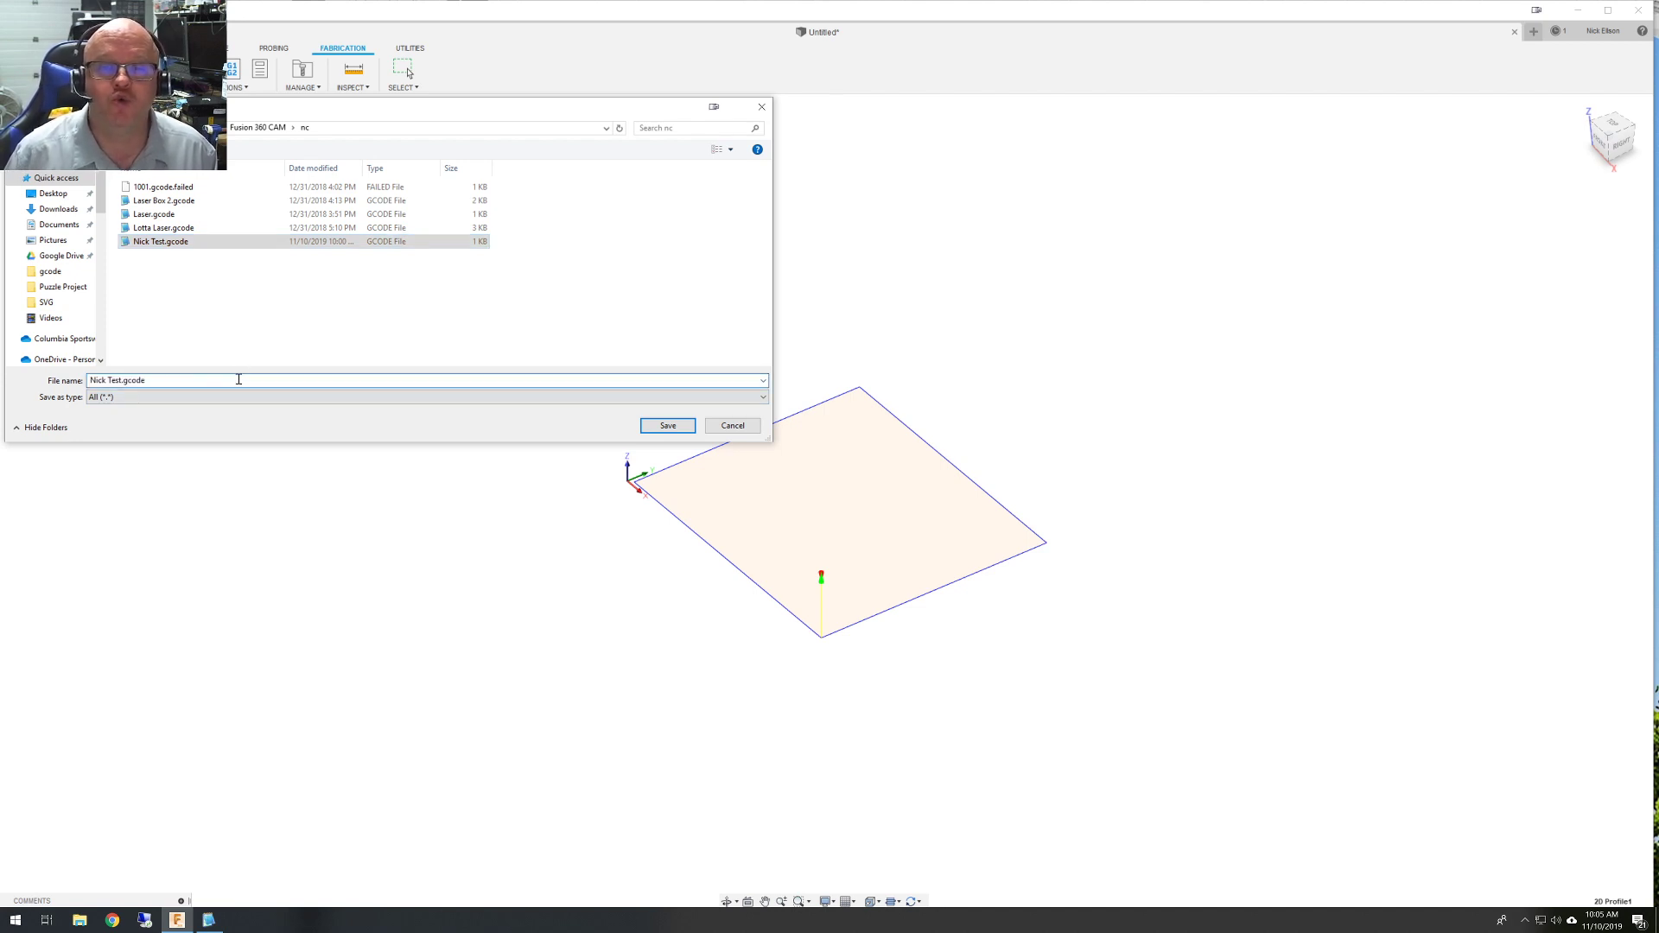
{"action": "key", "text": "Return"}
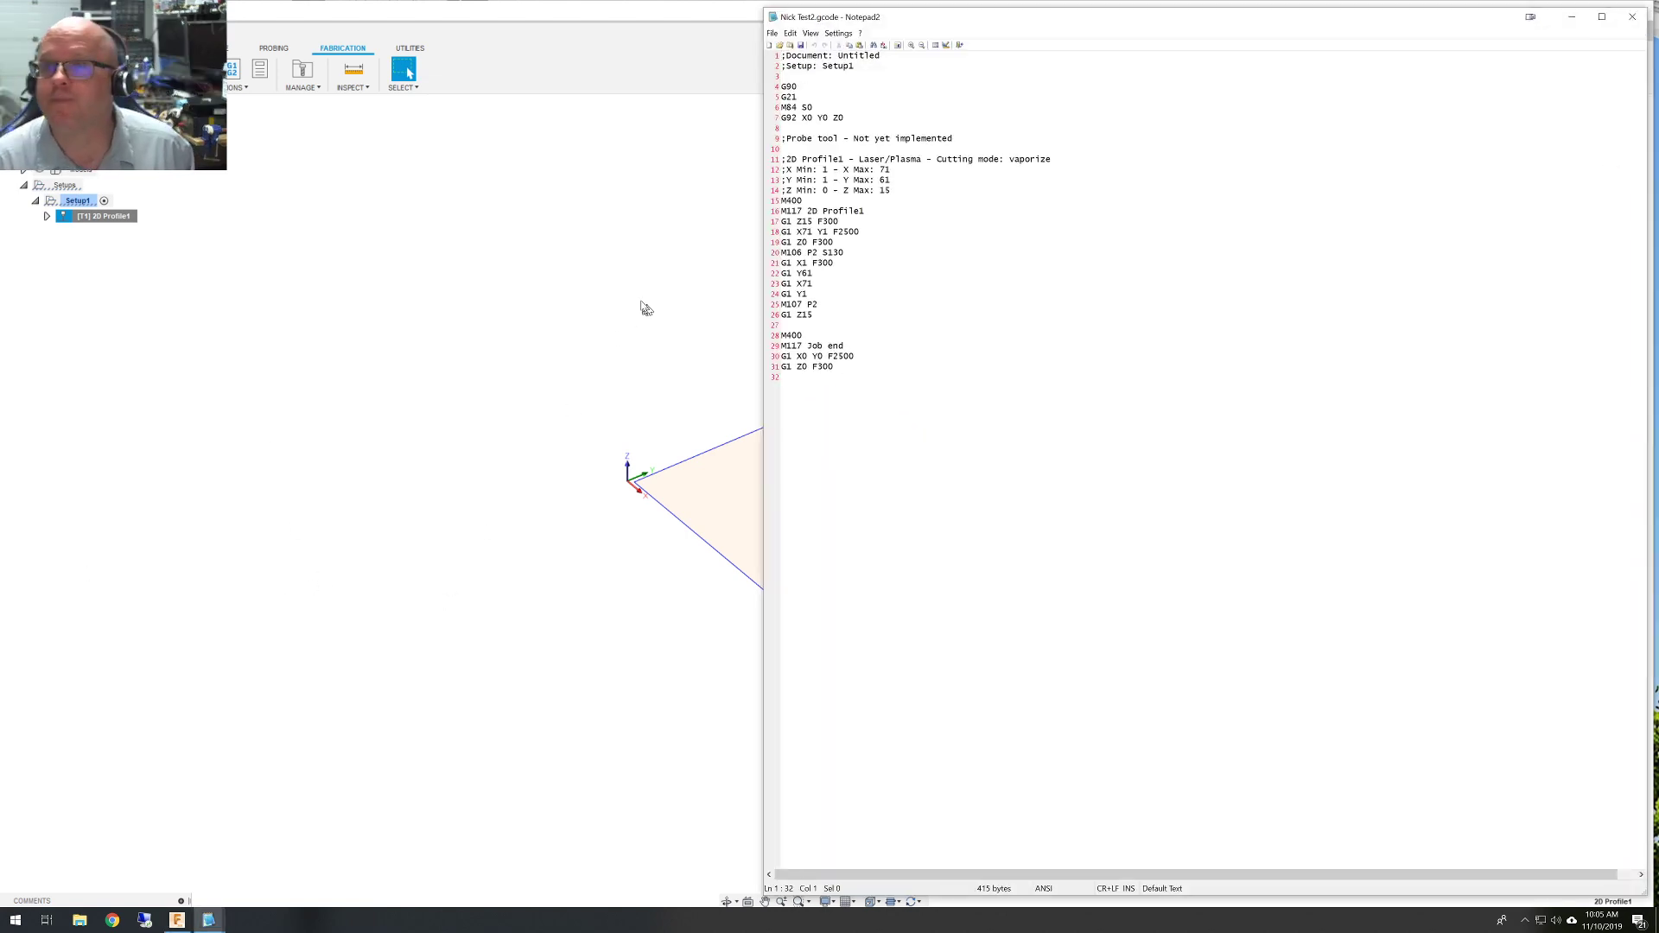
Centre the Notepad2 window and highlight the G92 X0 Y0 Z0, range and M117 2D Profile1 lines.
{"action": "left_click_drag", "start_coordinate": [985, 17], "coordinate": [865, 132]}
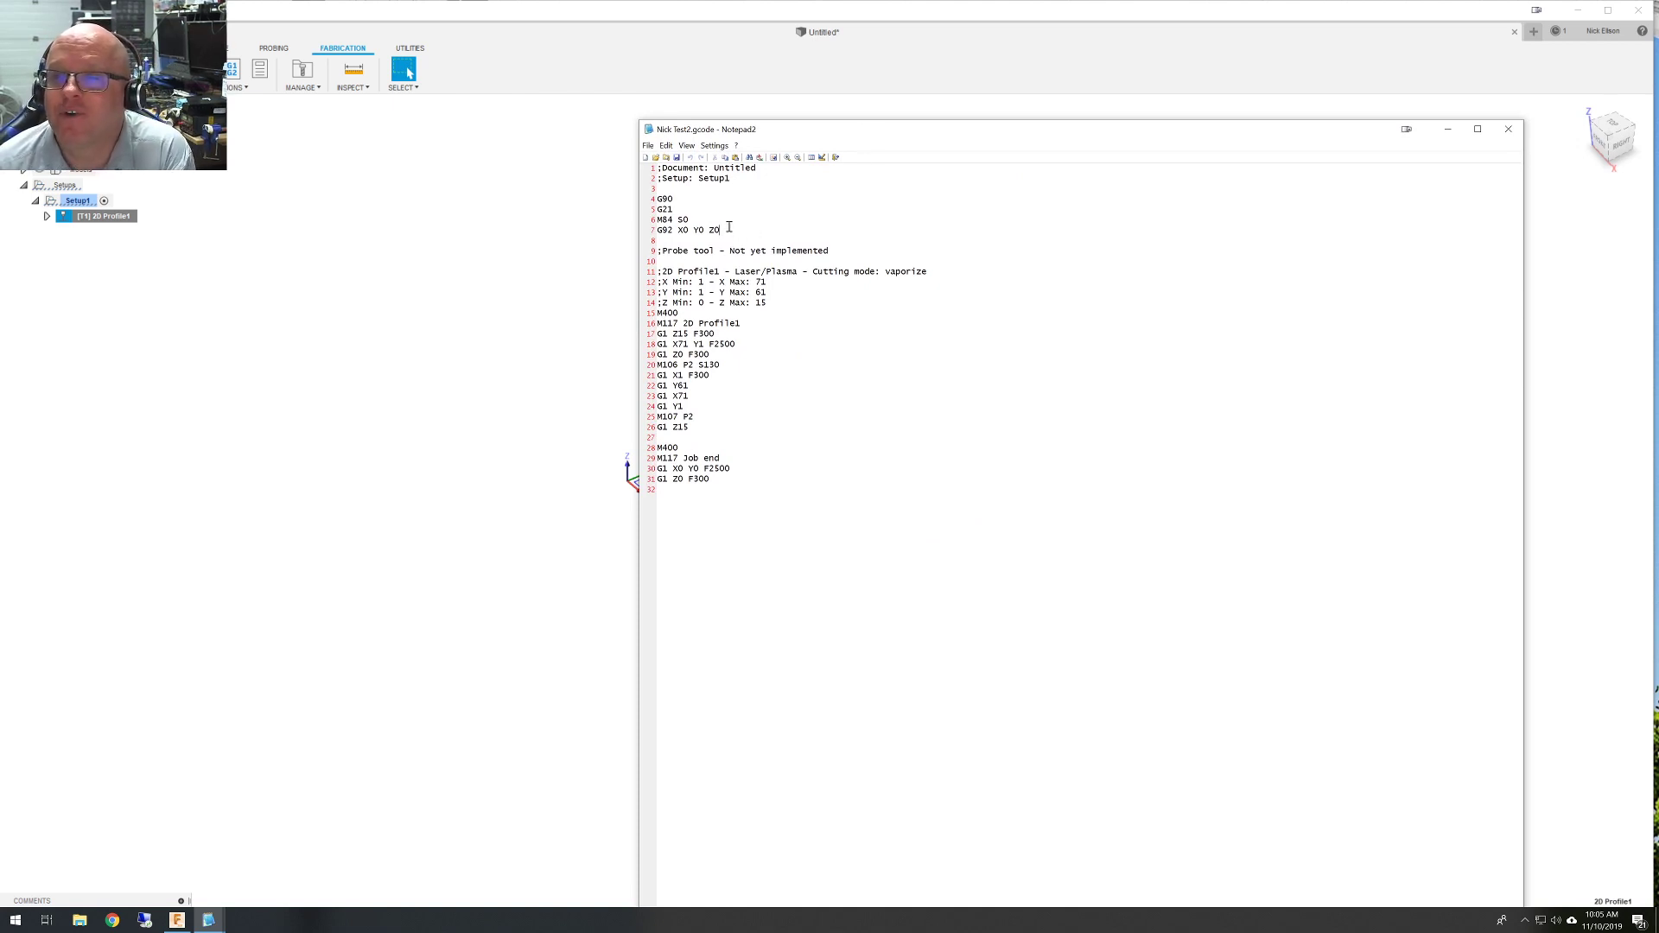
{"action": "left_click_drag", "start_coordinate": [729, 227], "coordinate": [653, 232]}
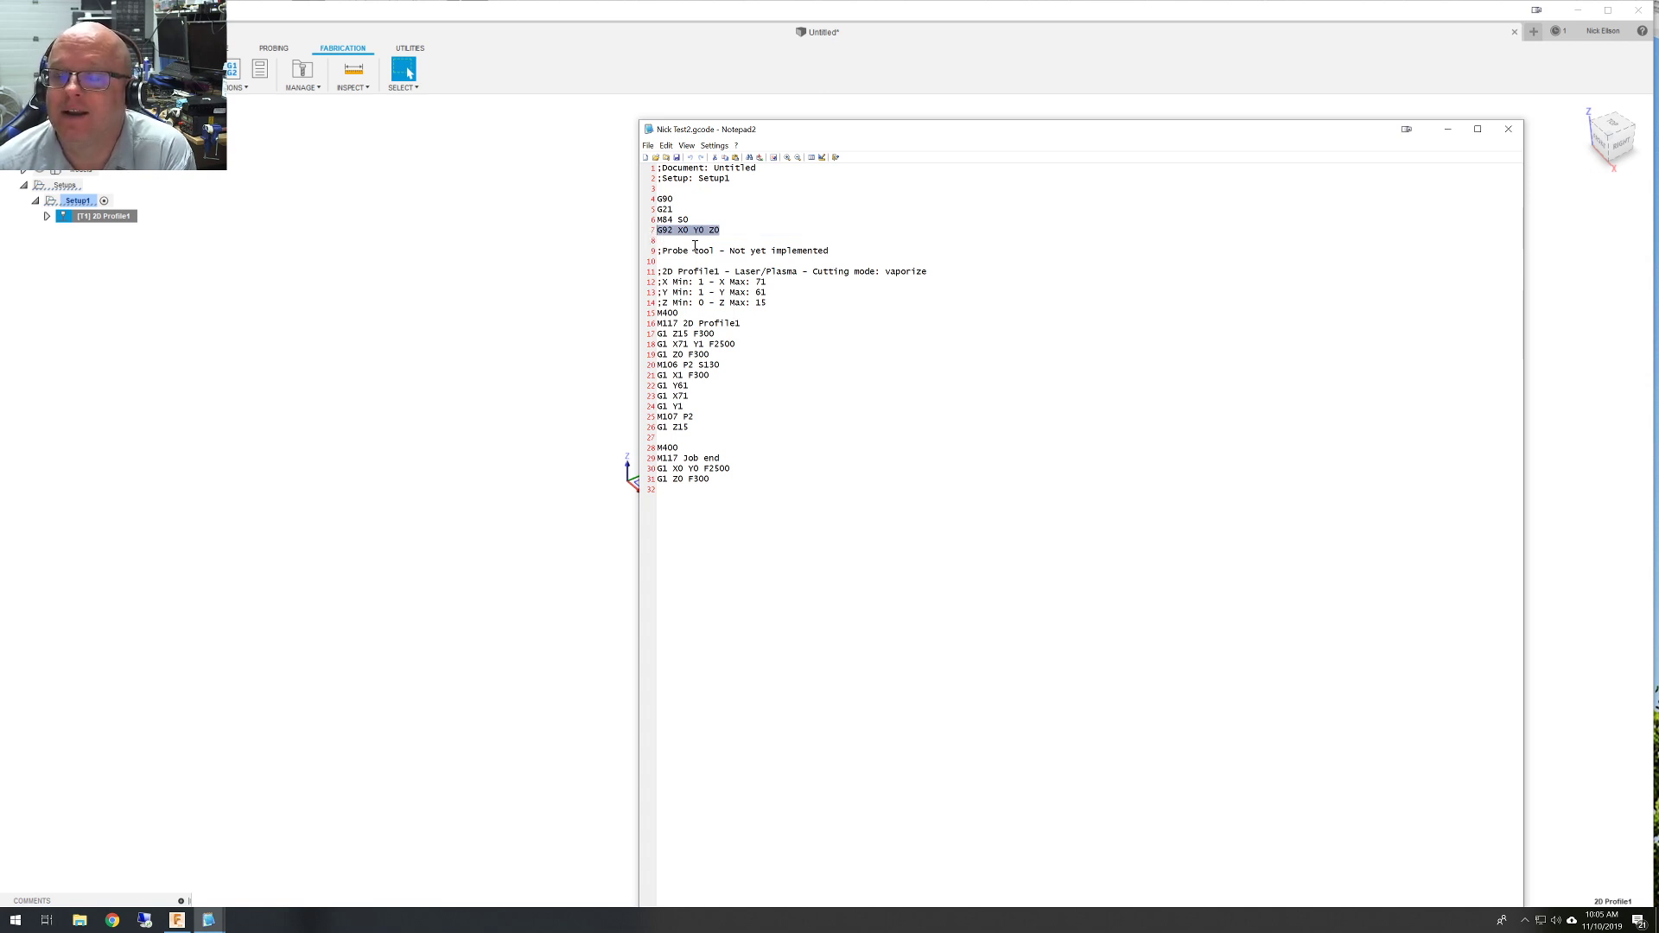
{"action": "left_click", "coordinate": [820, 328]}
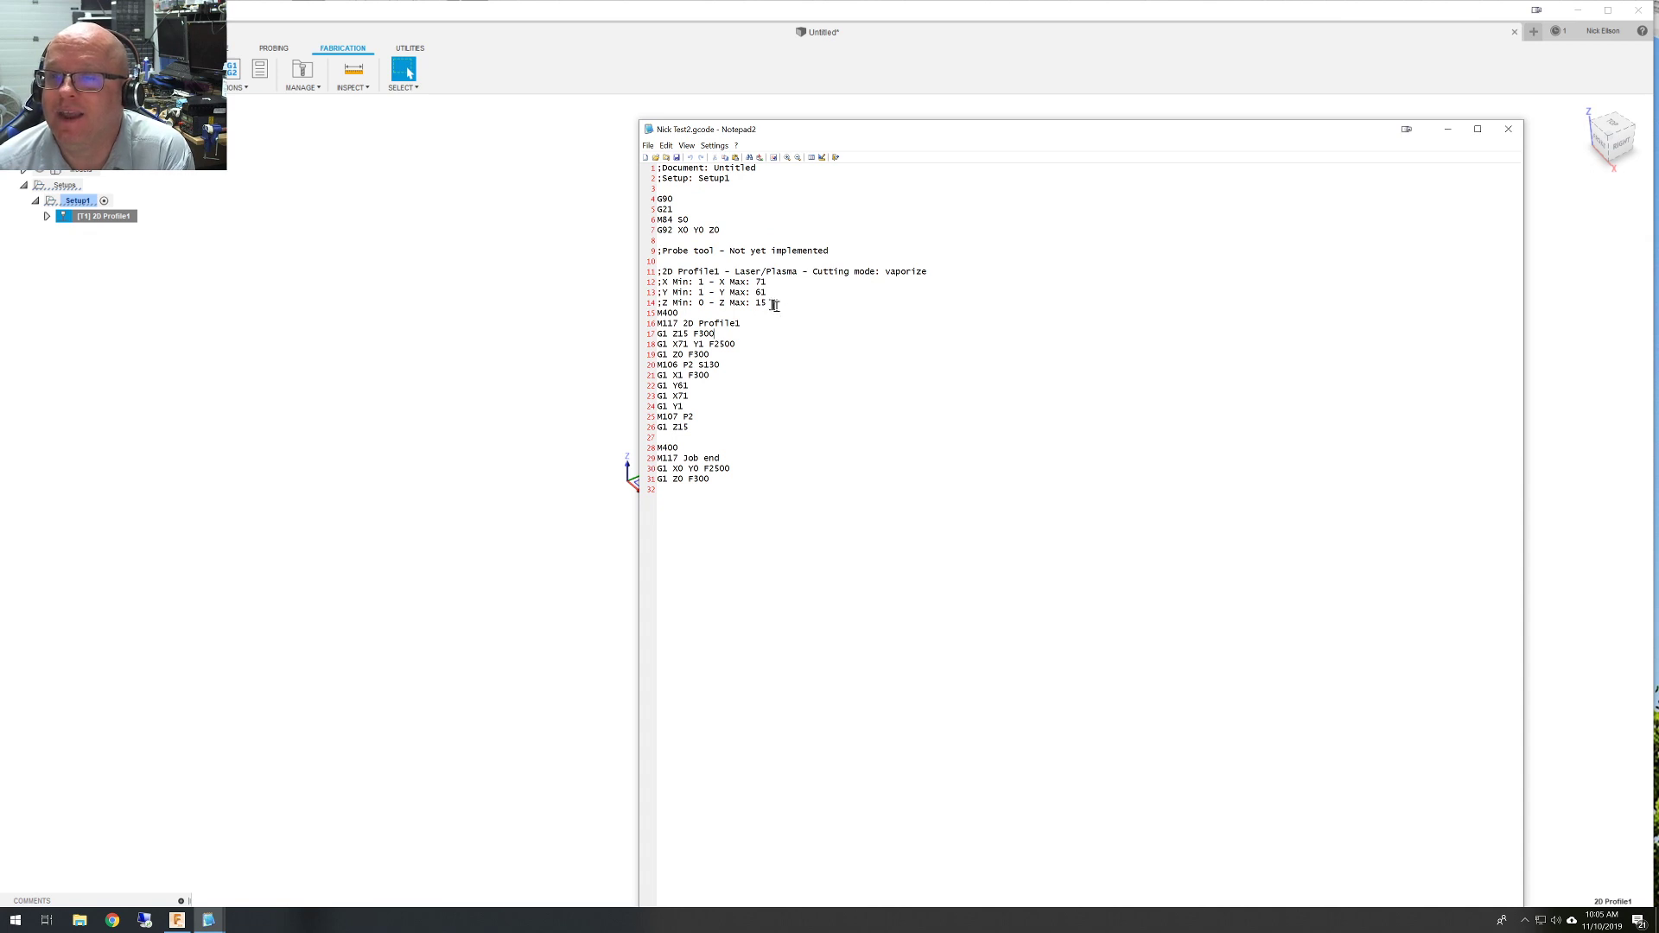
{"action": "left_click_drag", "start_coordinate": [774, 303], "coordinate": [659, 273]}
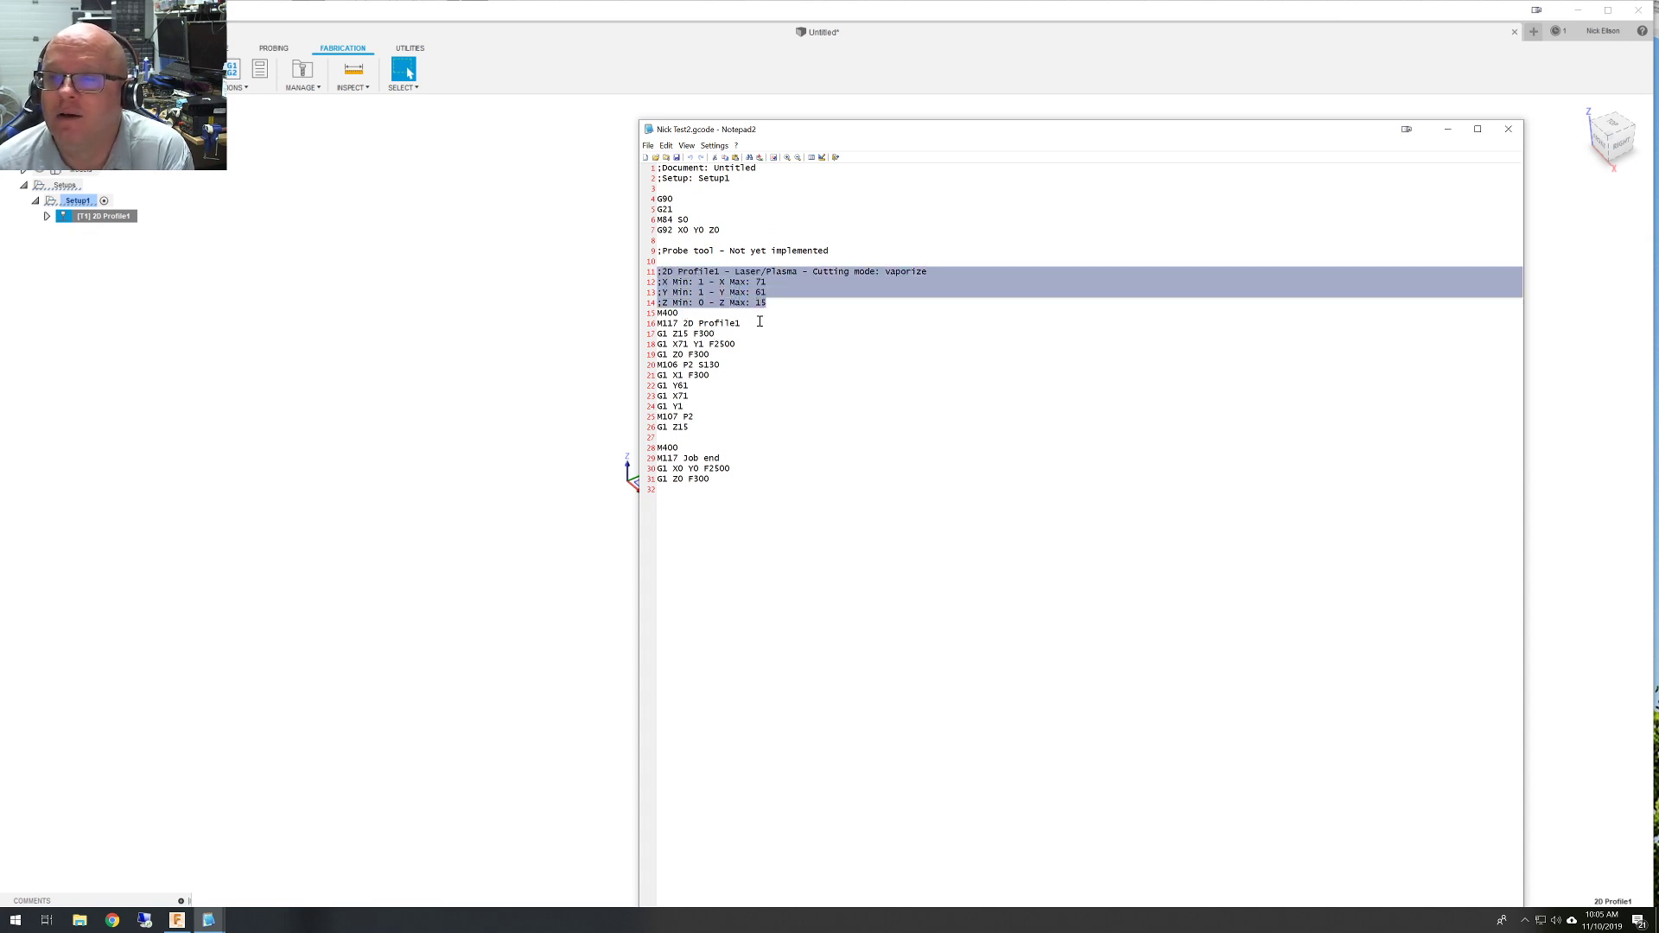
{"action": "left_click_drag", "start_coordinate": [759, 323], "coordinate": [656, 324]}
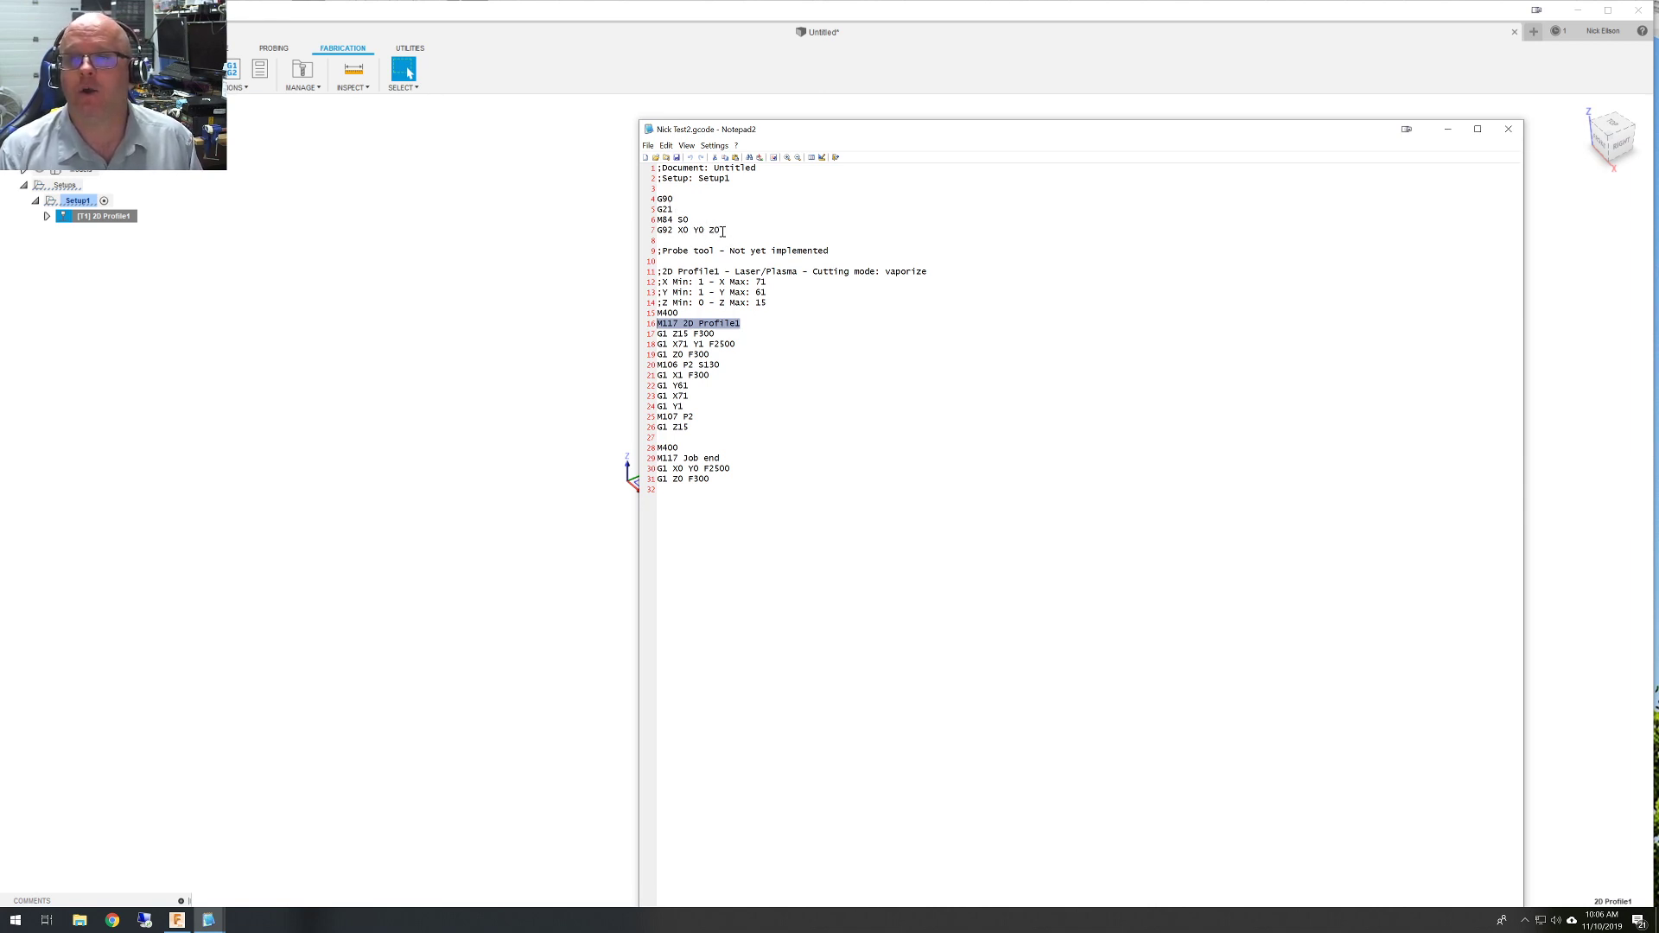
{"action": "left_click_drag", "start_coordinate": [723, 232], "coordinate": [649, 237]}
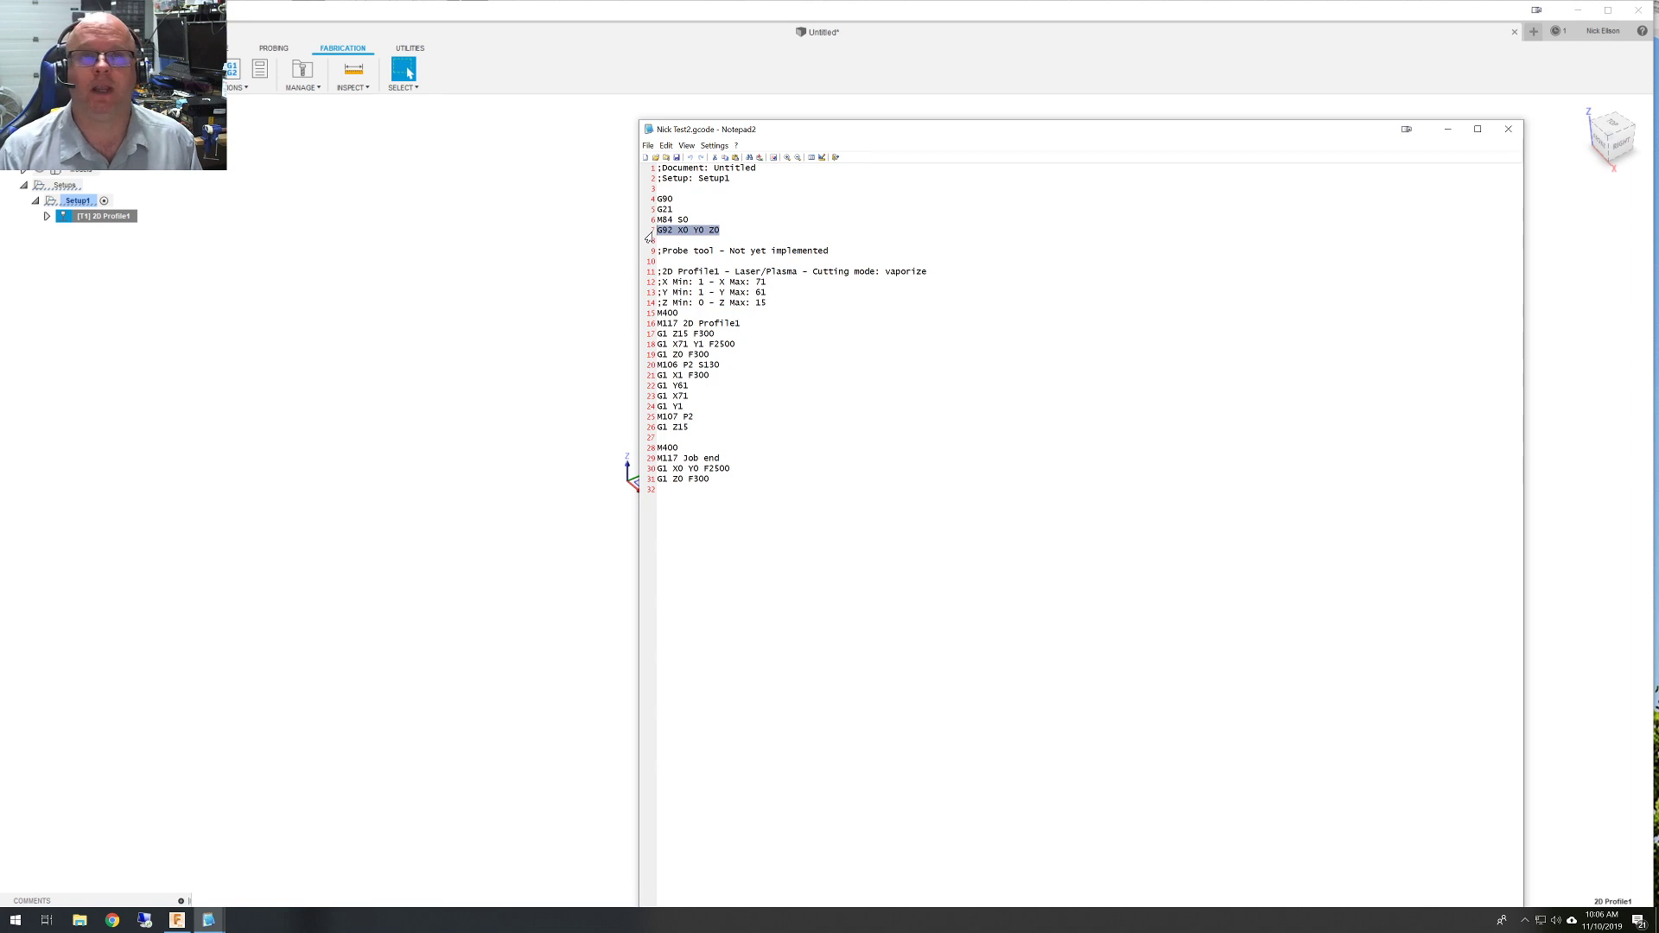